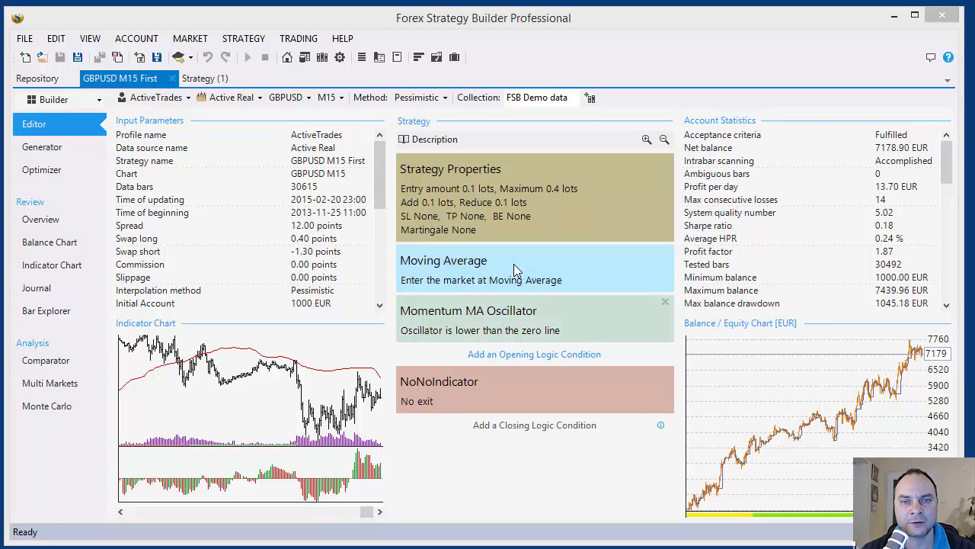
# - Look over the strategy collections in the repository and close the GBPUSD M15 First strategy
pyautogui.moveTo(514, 270)
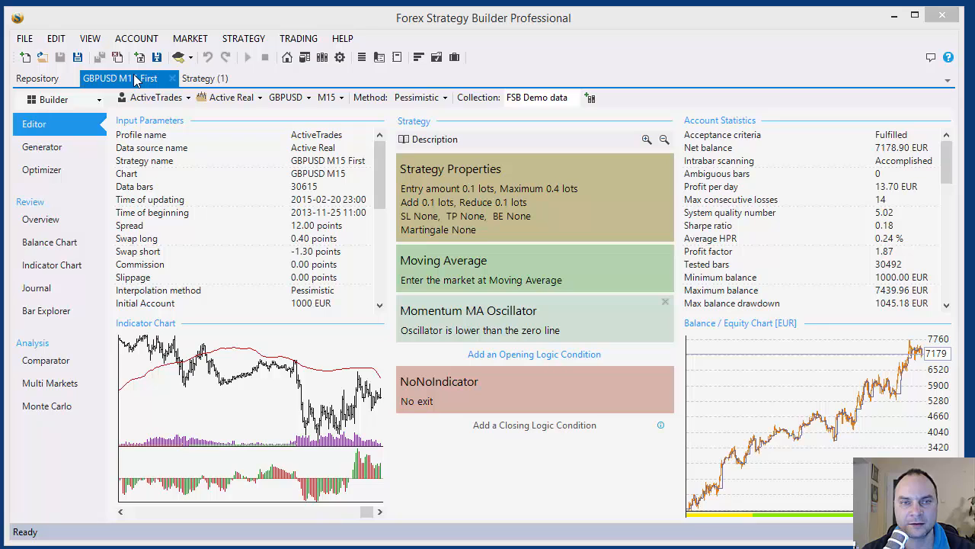
pyautogui.click(35, 78)
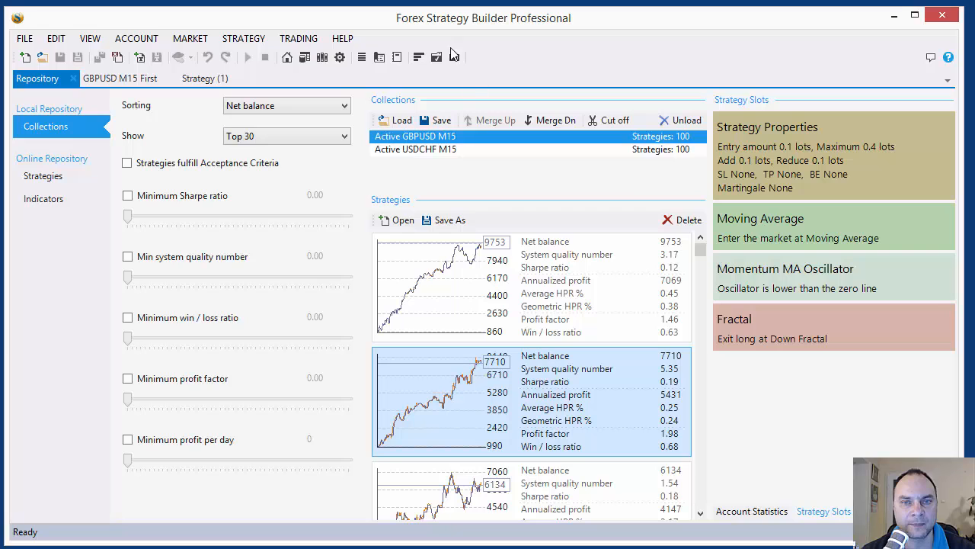
pyautogui.click(128, 84)
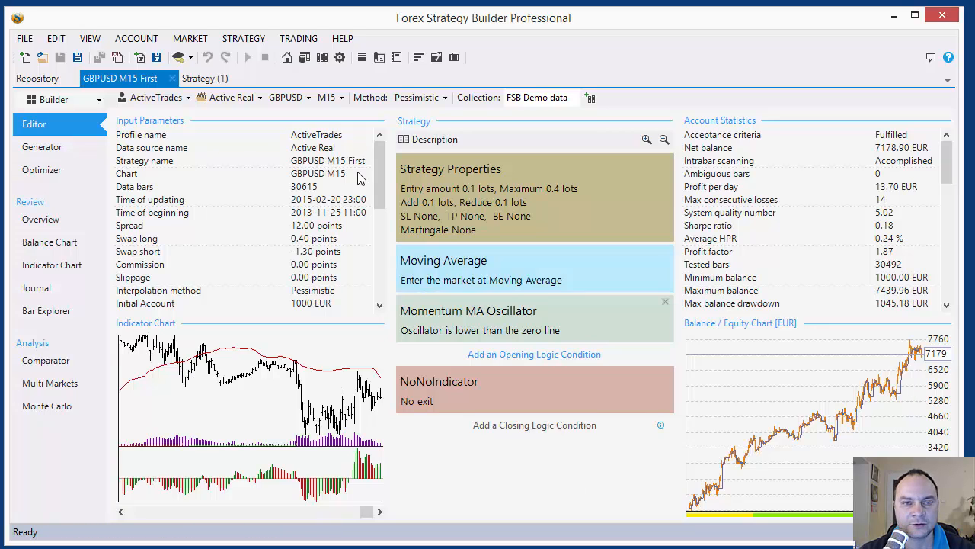
pyautogui.click(172, 78)
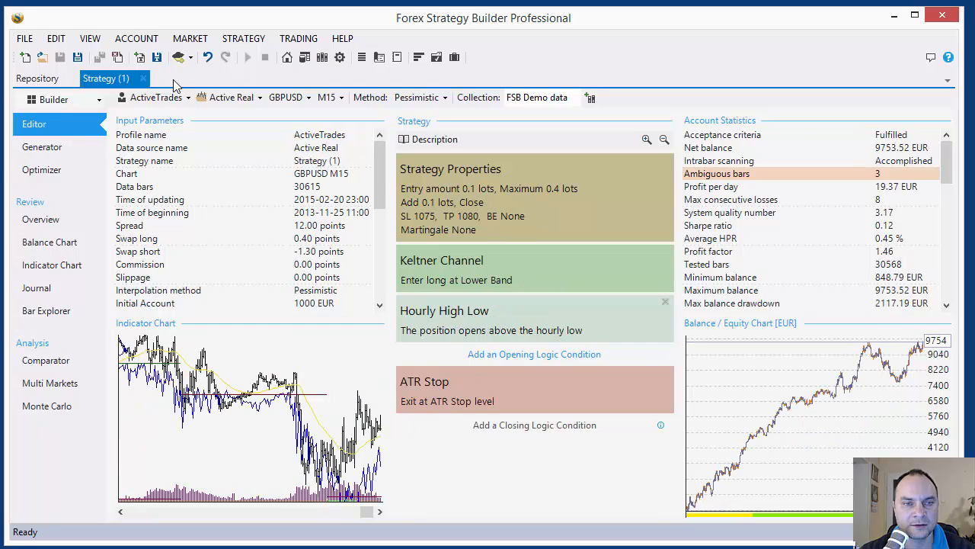
# - Review the Active GBPUSD M15 collection in the repository and examine the properties of Strategy (1)
pyautogui.click(38, 81)
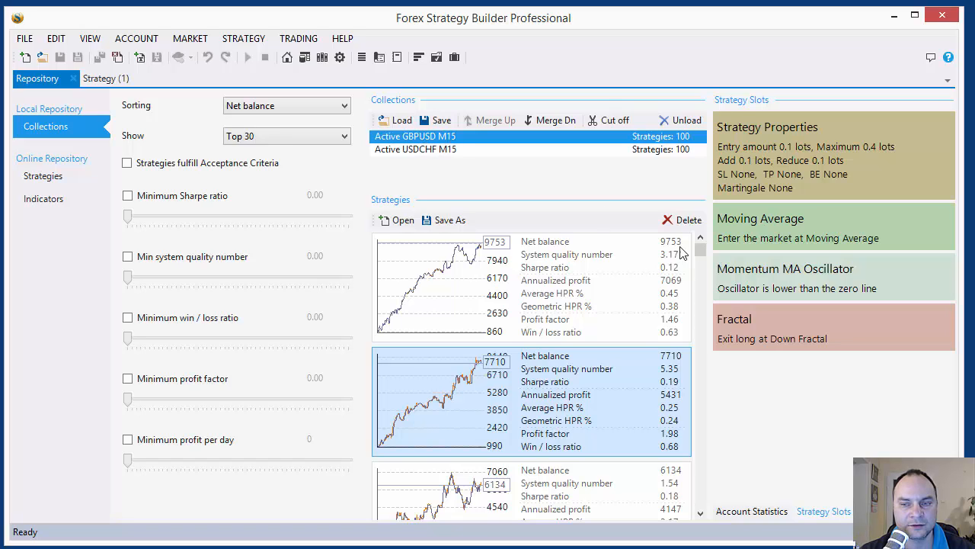
pyautogui.moveTo(705, 252)
pyautogui.mouseDown()
pyautogui.moveTo(704, 263)
pyautogui.moveTo(699, 242)
pyautogui.mouseUp()
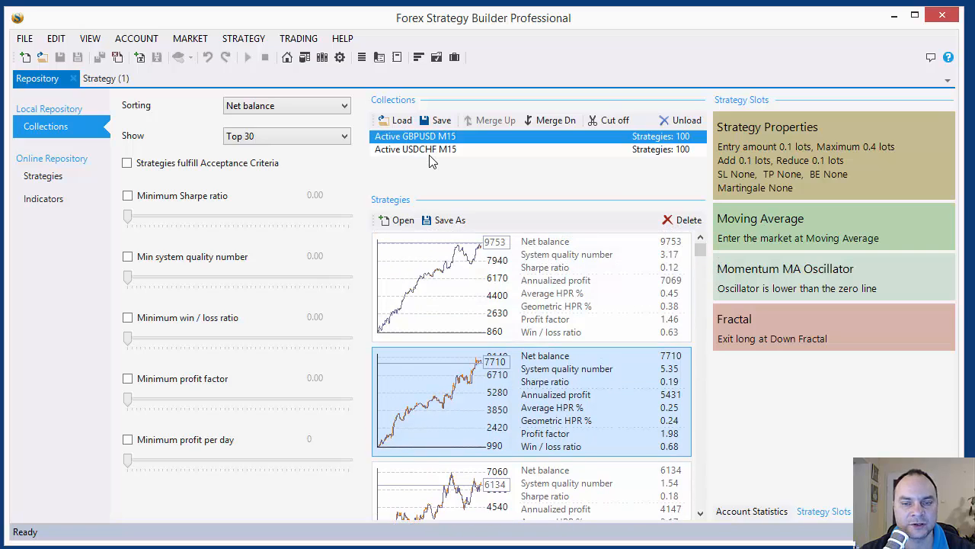
pyautogui.click(105, 78)
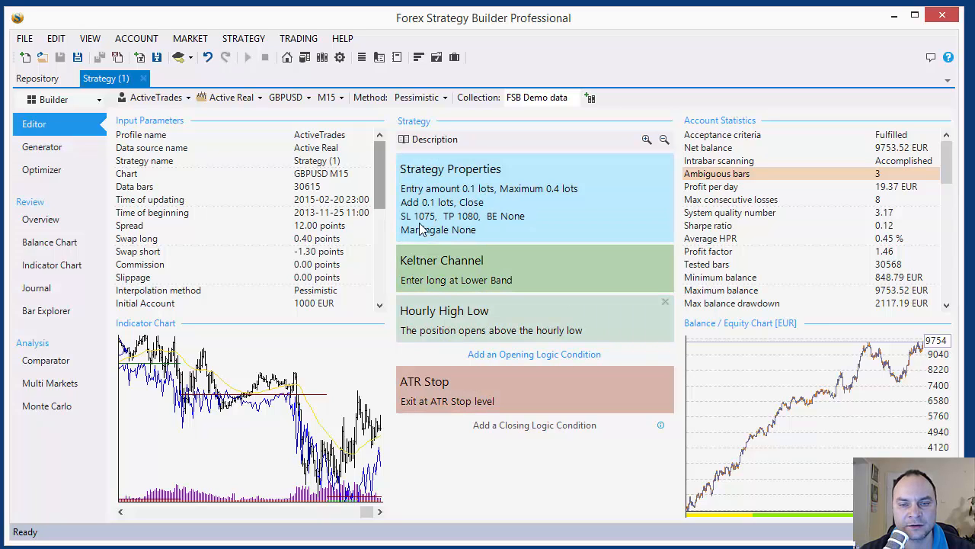
pyautogui.moveTo(419, 231)
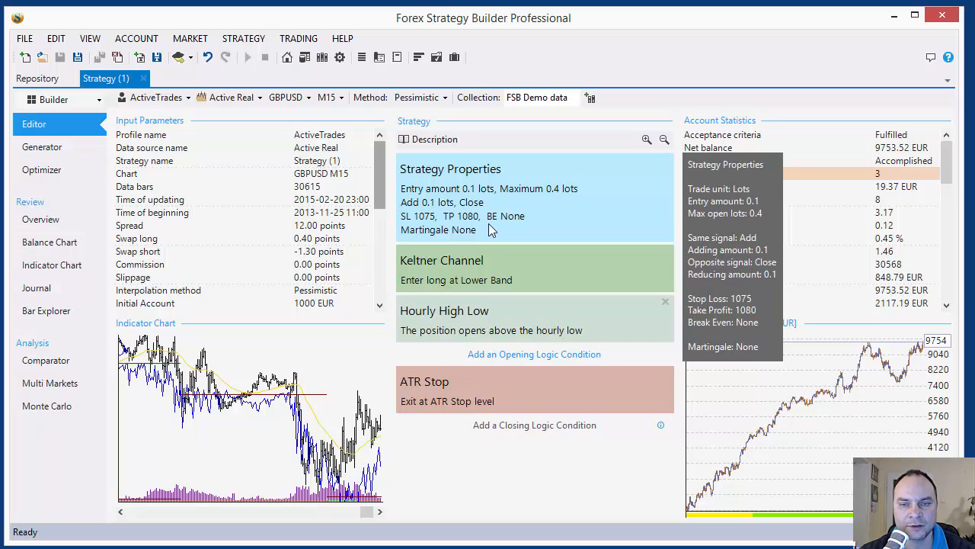
# - Try replacing the strategy's ATR Stop closing point with NoNoIndicator
pyautogui.click(421, 406)
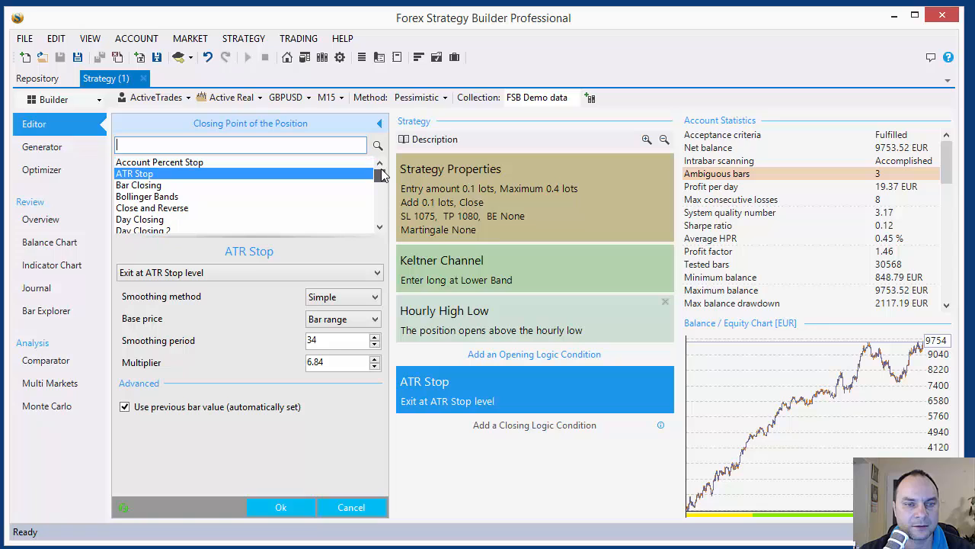
pyautogui.moveTo(381, 186); pyautogui.dragTo(379, 204)
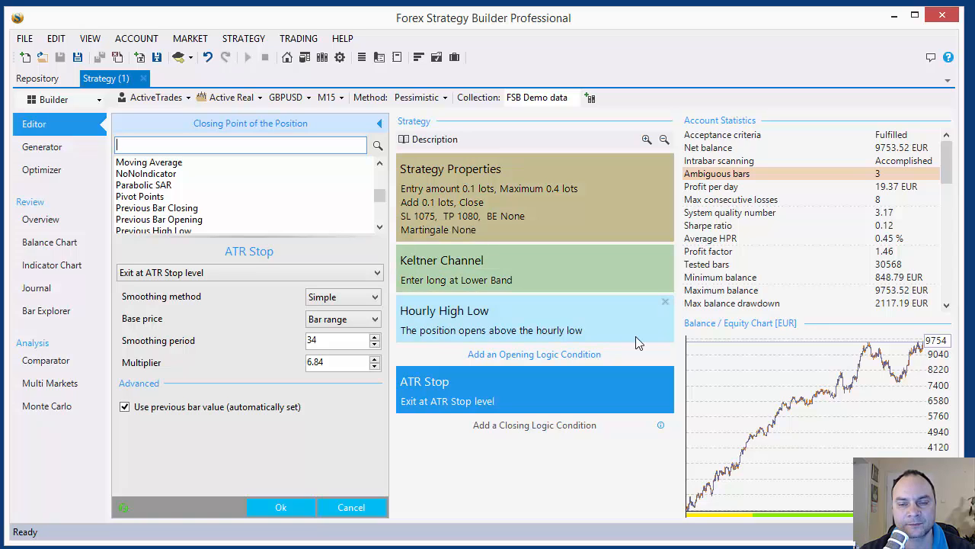
pyautogui.moveTo(639, 344)
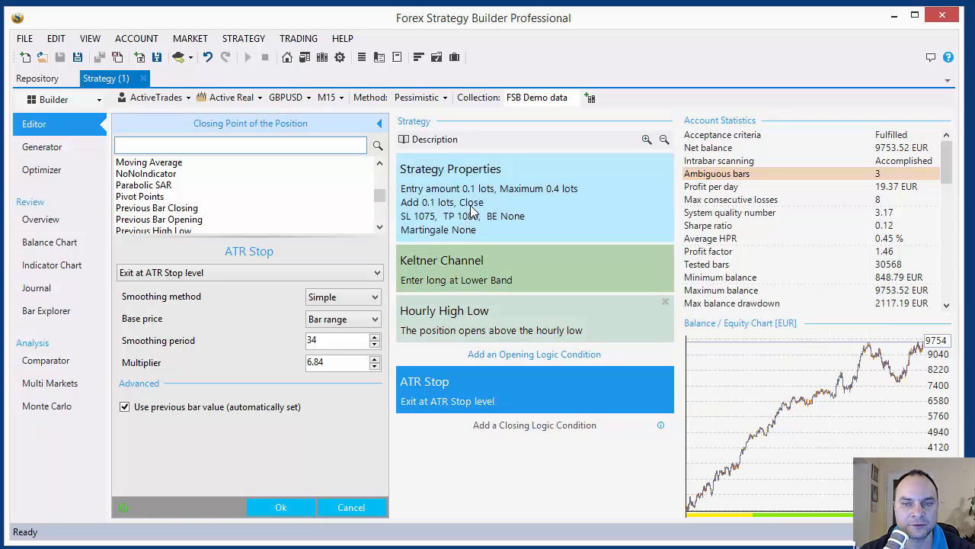
pyautogui.moveTo(473, 208)
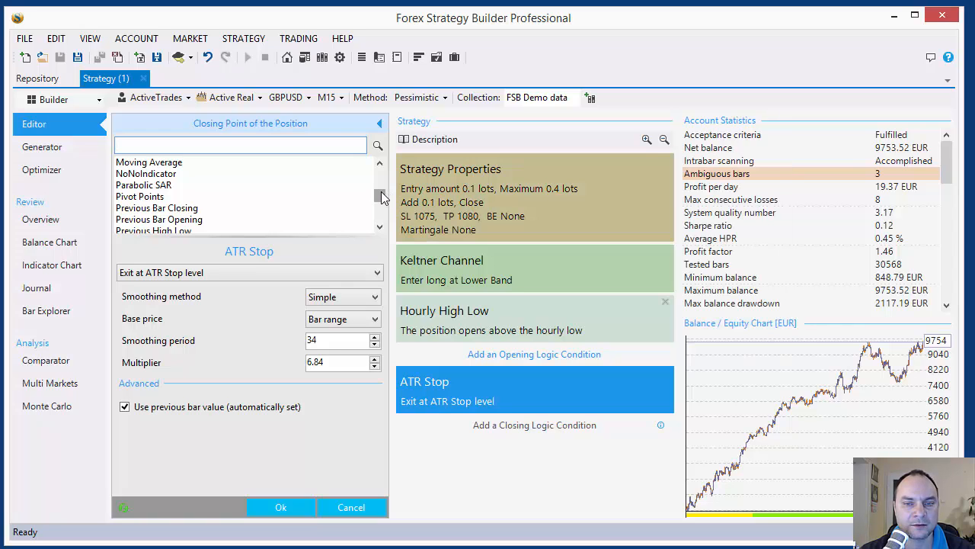
pyautogui.click(131, 175)
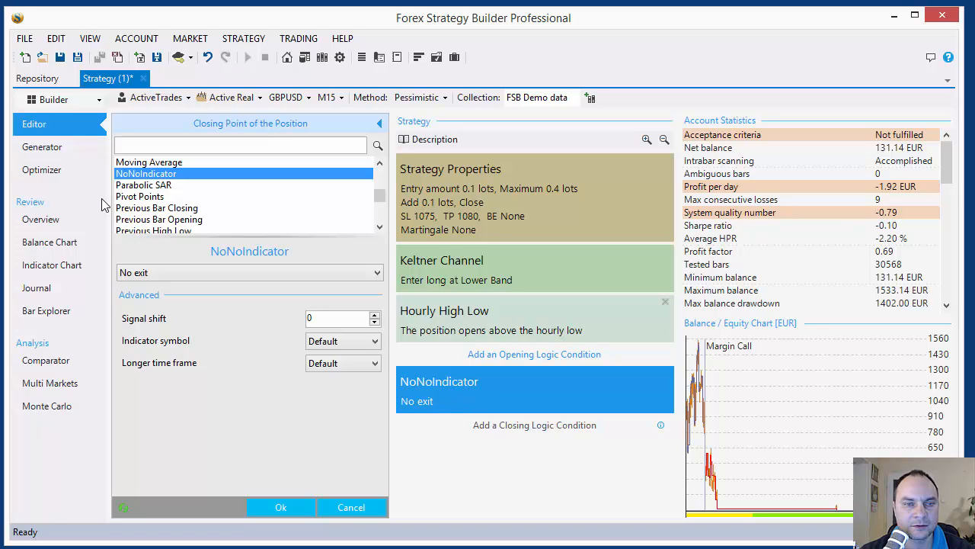
# - Find the Stop Loss indicator with "st", preview it as the closing point, and discard the change
pyautogui.scroll(-5, 198, 203)
pyautogui.scroll(-2, 202, 204)
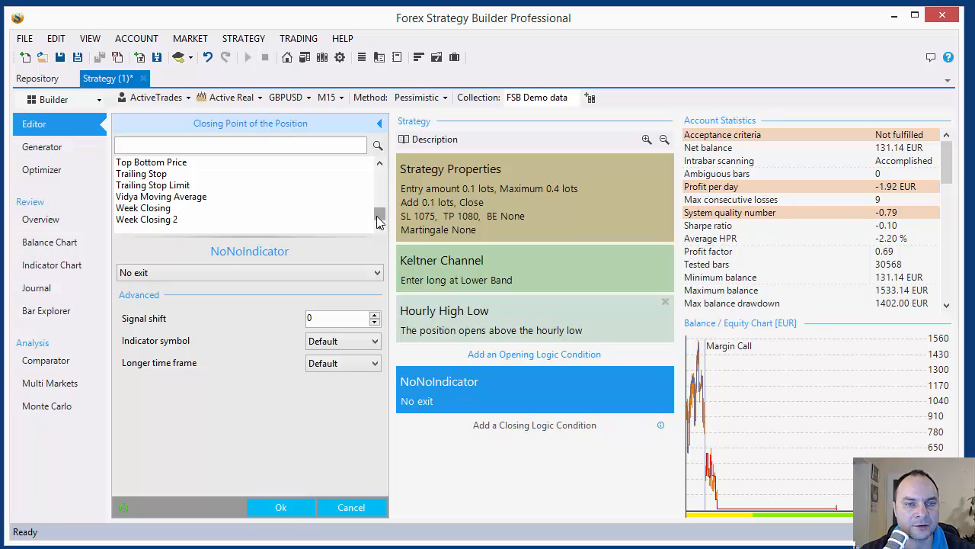
pyautogui.moveTo(380, 221); pyautogui.dragTo(373, 202)
pyautogui.click(249, 145)
pyautogui.write('st')
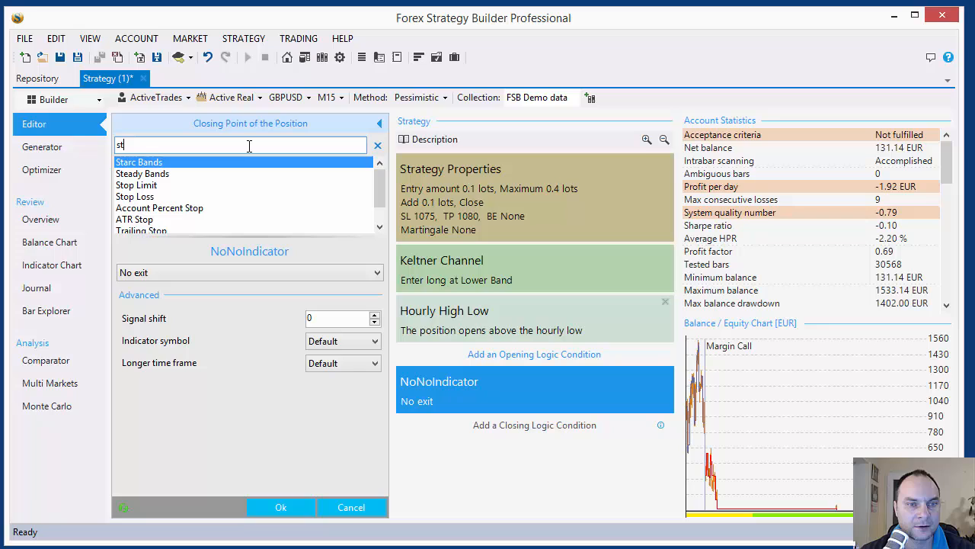
pyautogui.click(144, 197)
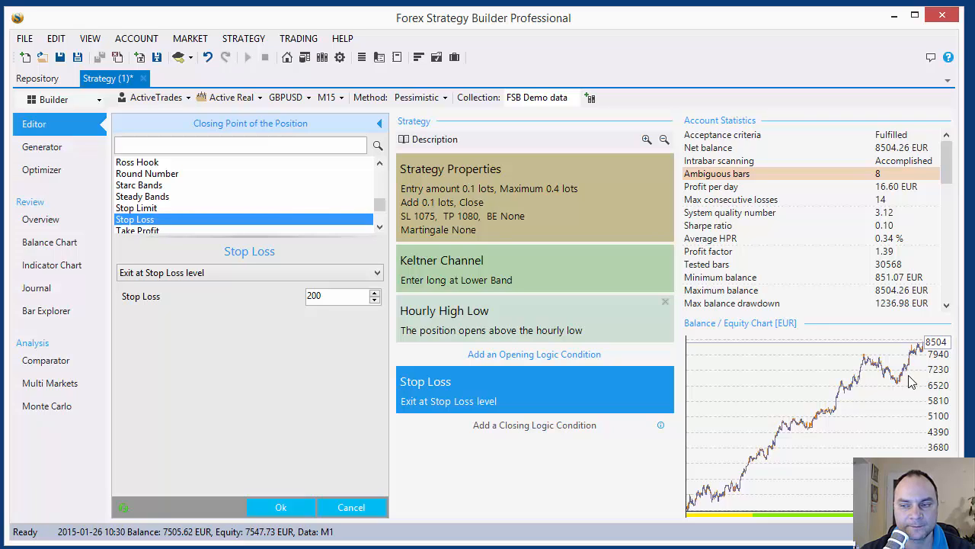
pyautogui.click(361, 508)
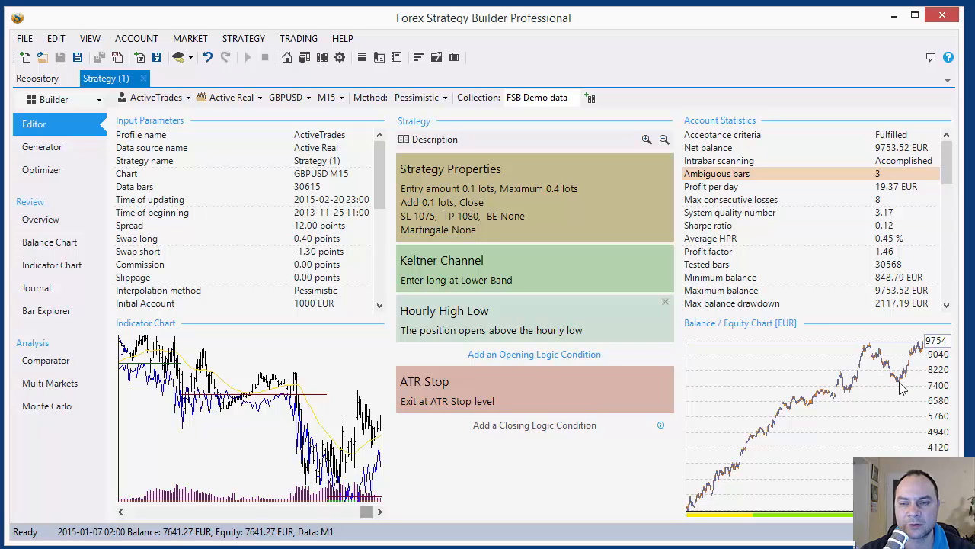
# - Preview the Stop Loss closing point again, check its drawdown statistics, and revert to the ATR Stop to compare them
pyautogui.click(503, 391)
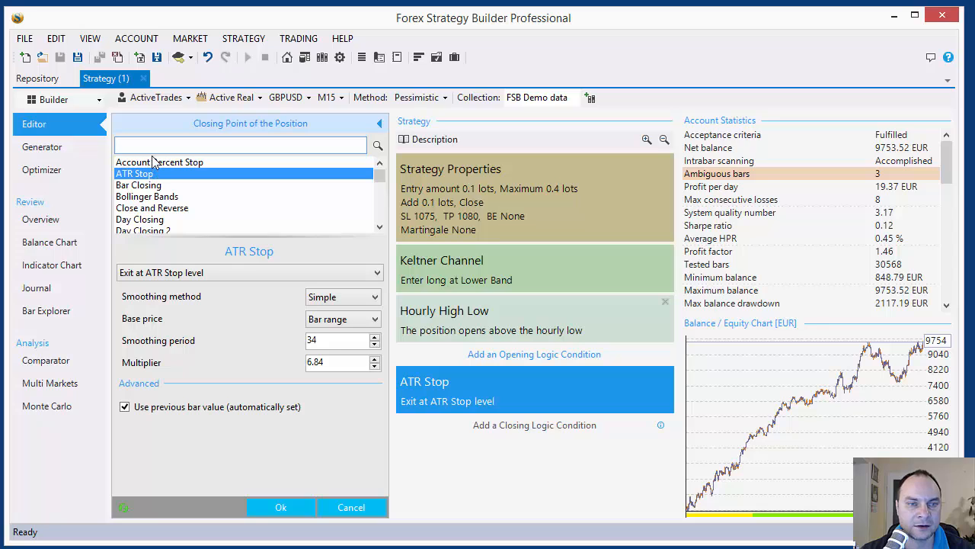
pyautogui.click(153, 148)
pyautogui.write('st')
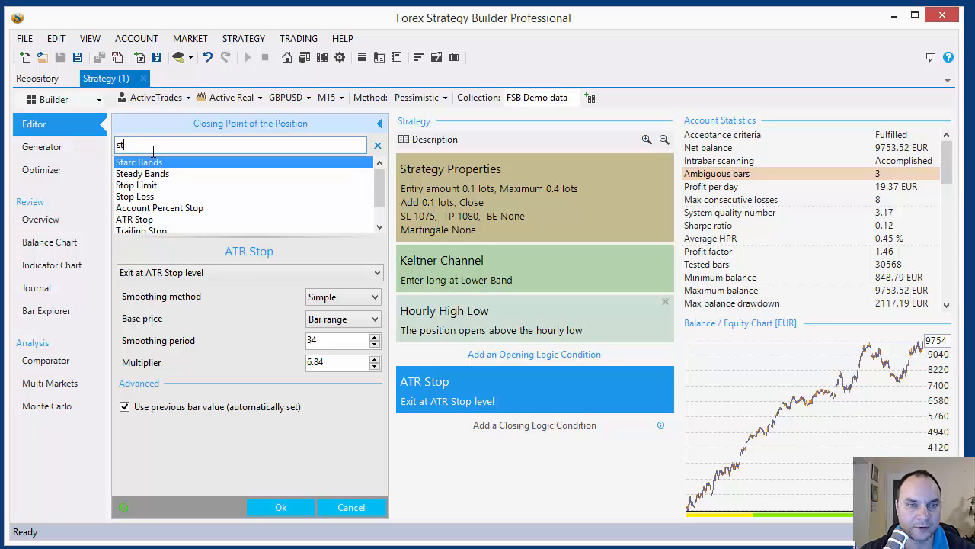
pyautogui.click(155, 196)
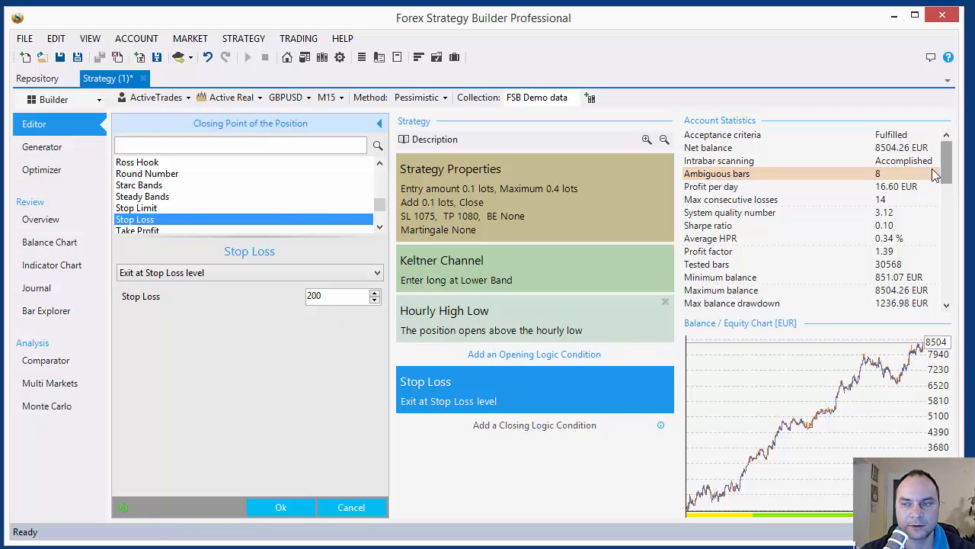
pyautogui.moveTo(948, 175); pyautogui.dragTo(955, 292)
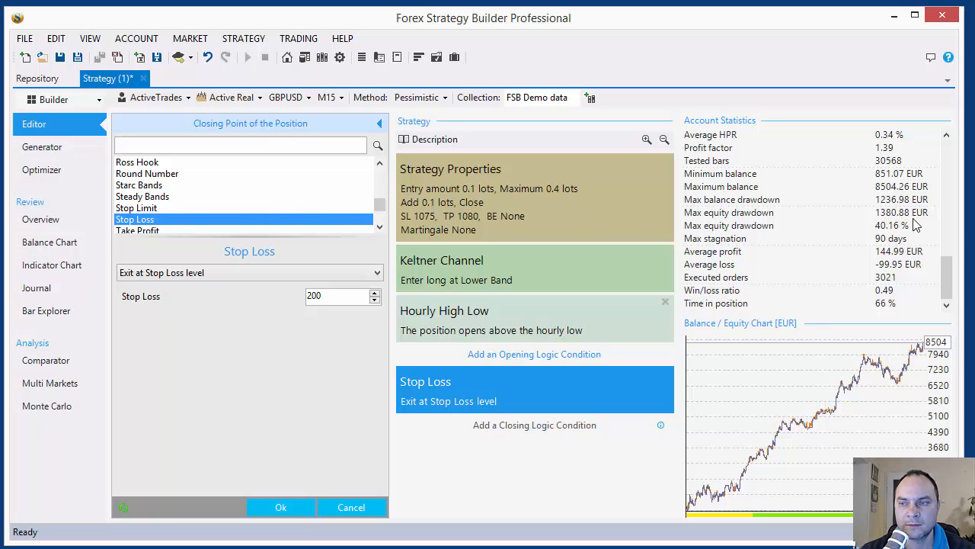
pyautogui.click(357, 509)
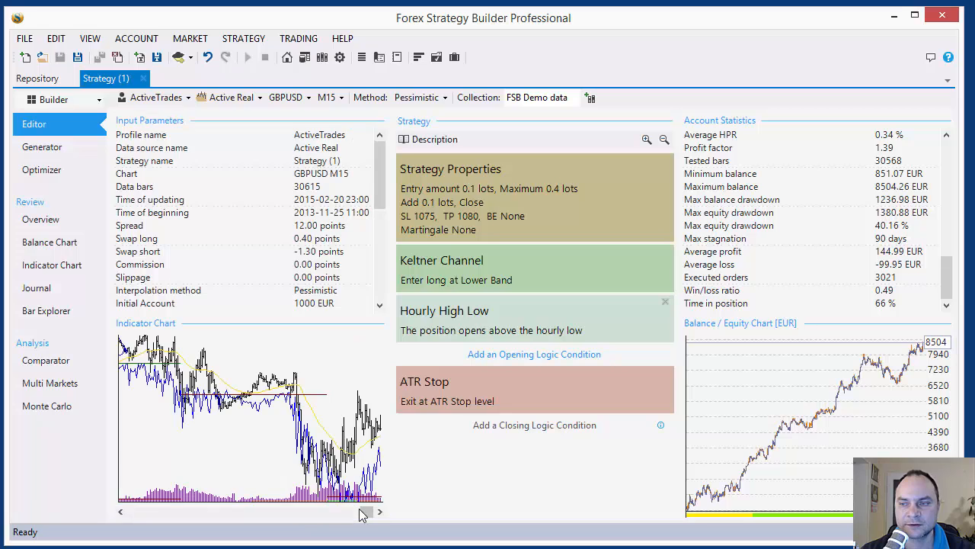
pyautogui.scroll(-3, 945, 167)
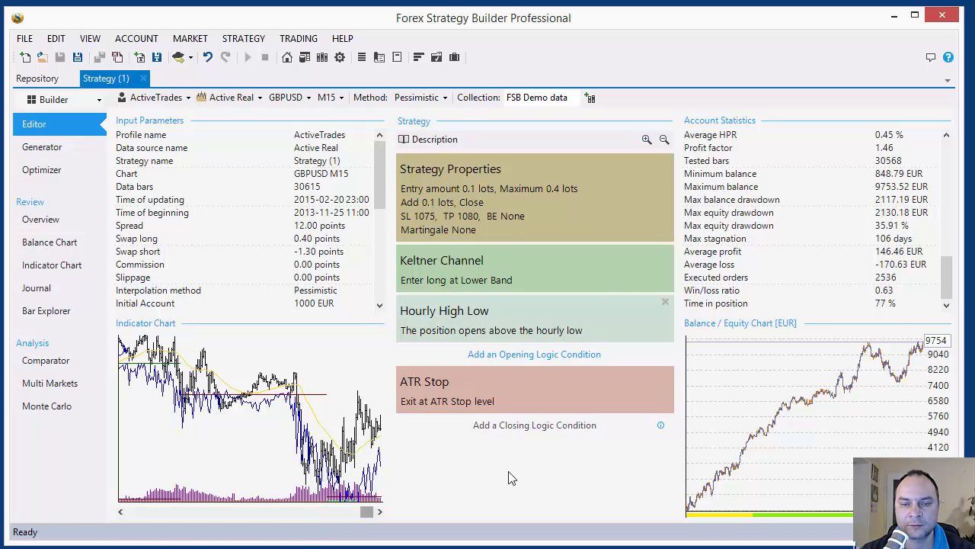
# - Replace the ATR Stop closing point with the Stop Loss indicator at a level of 200 and accept it
pyautogui.click(438, 389)
pyautogui.write('st')
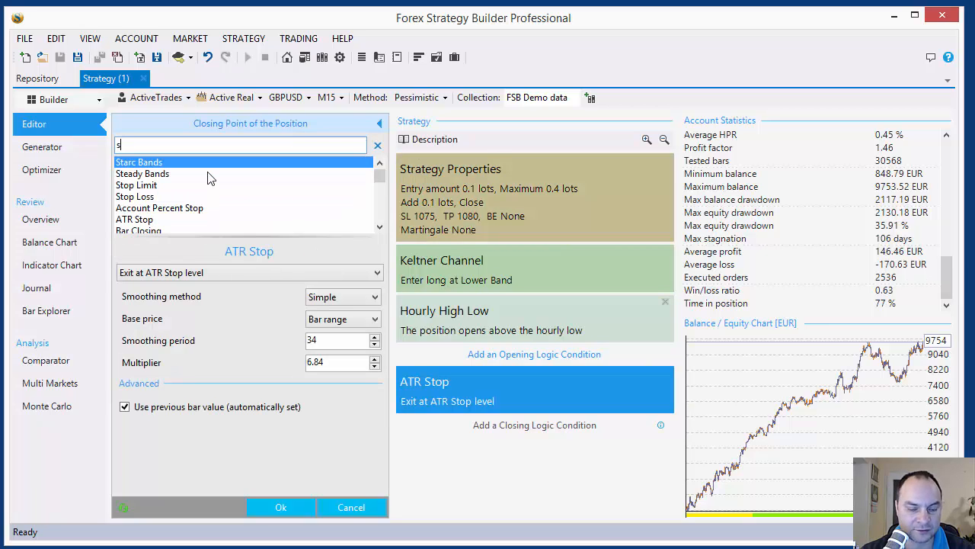
pyautogui.click(145, 198)
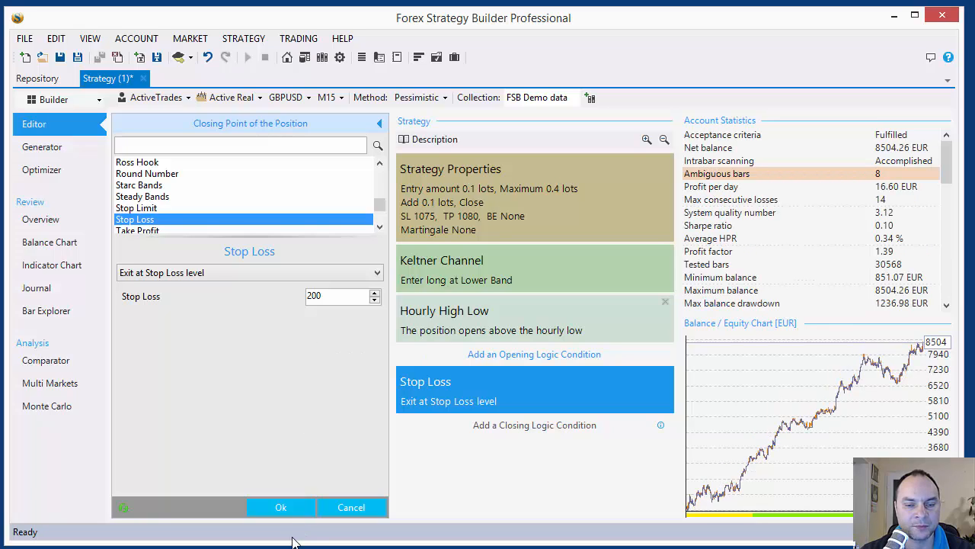
pyautogui.moveTo(323, 296); pyautogui.dragTo(295, 297)
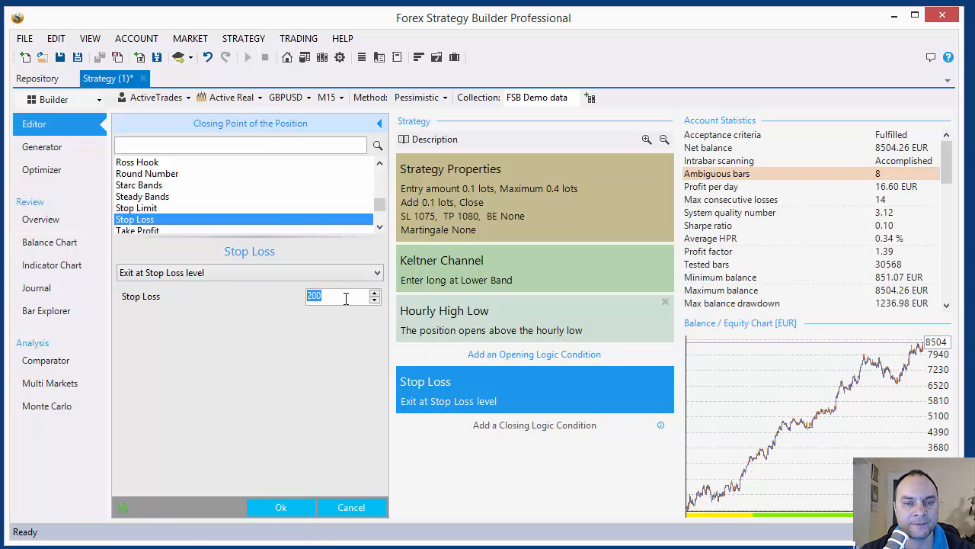
pyautogui.click(328, 295)
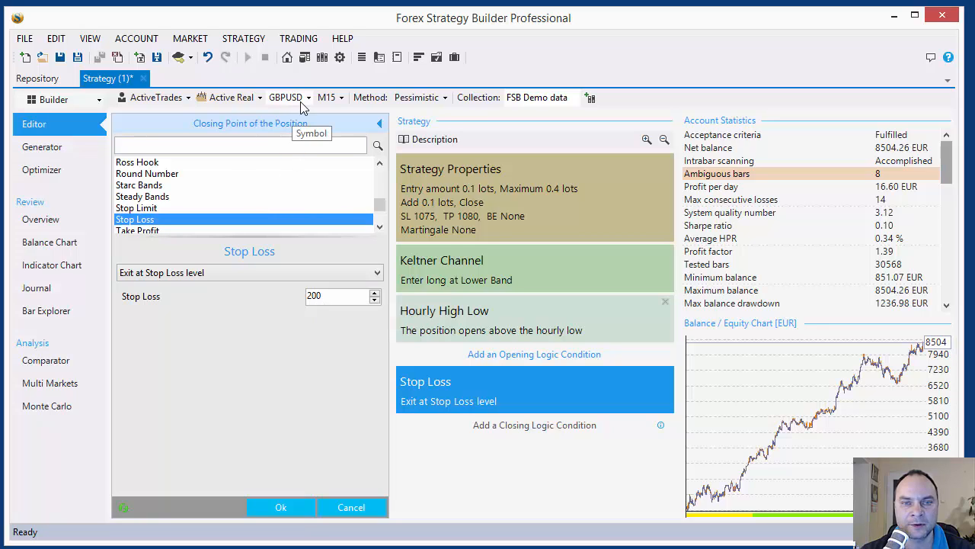
pyautogui.doubleClick(317, 295)
pyautogui.click(332, 296)
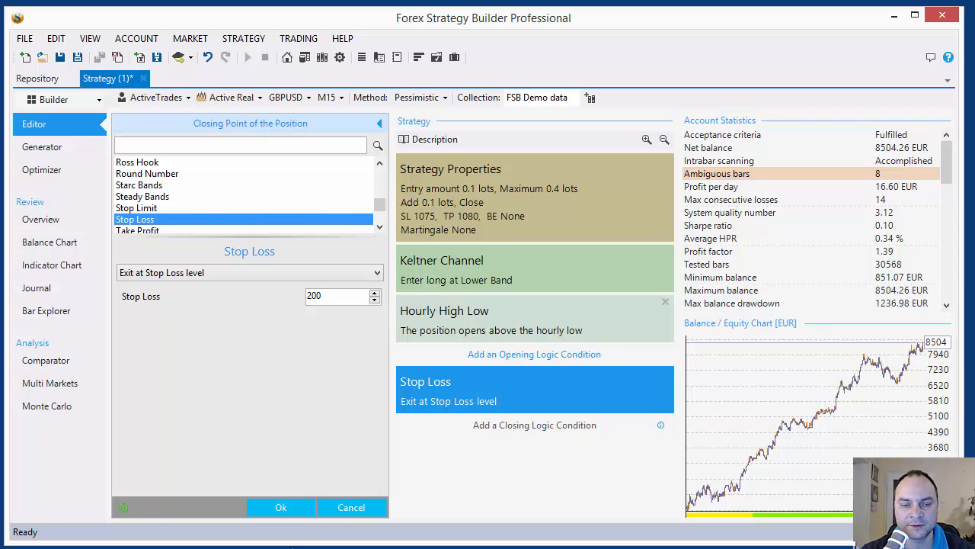
pyautogui.click(280, 508)
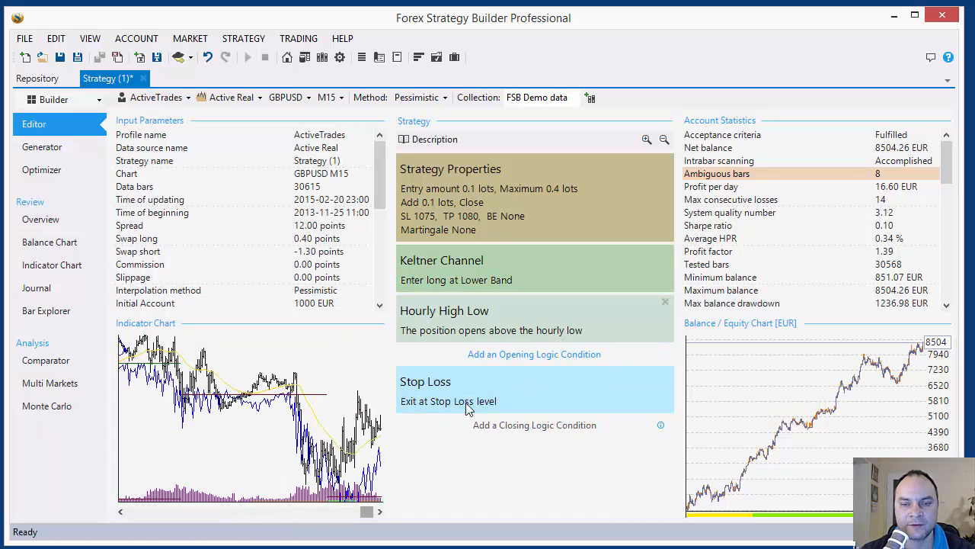
# - Disable the Stop Loss position protection in the strategy properties
pyautogui.click(481, 229)
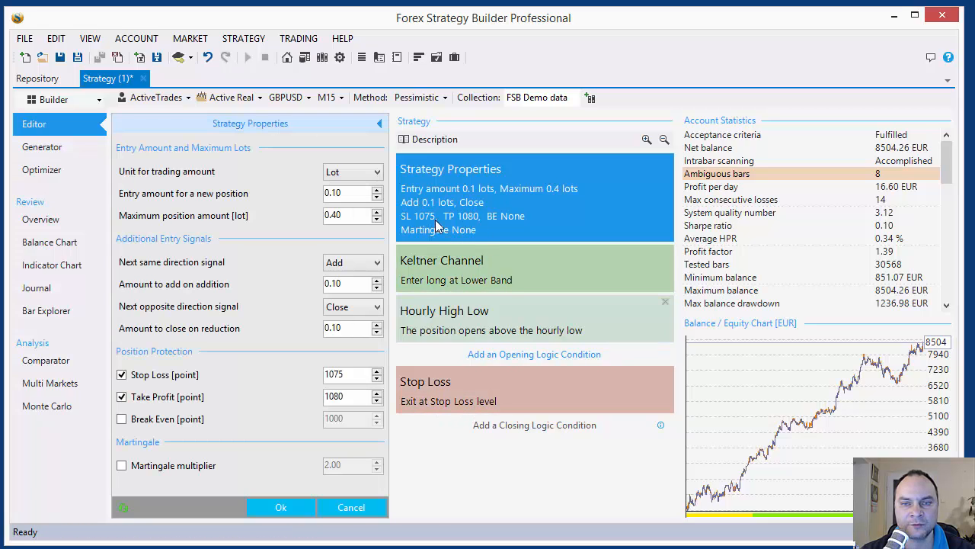
pyautogui.click(147, 382)
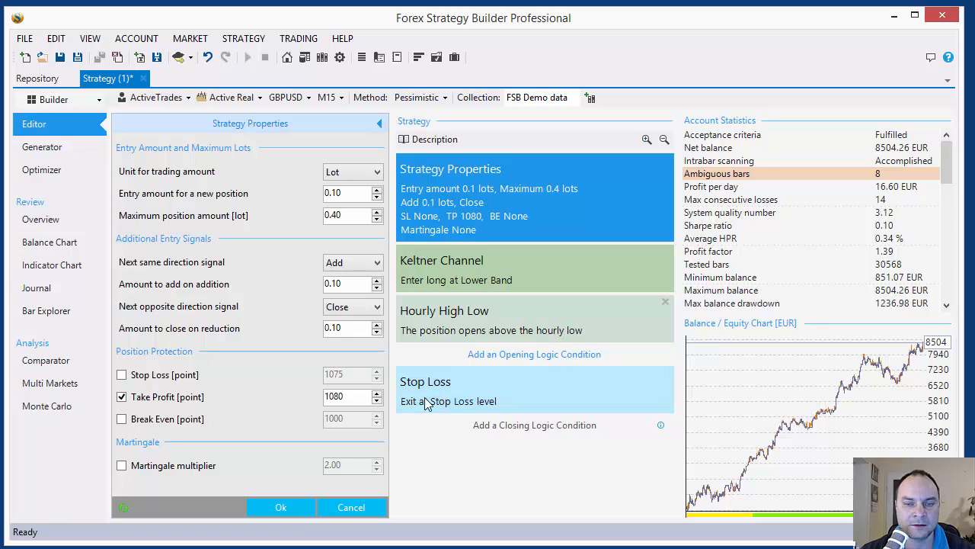
pyautogui.moveTo(446, 403)
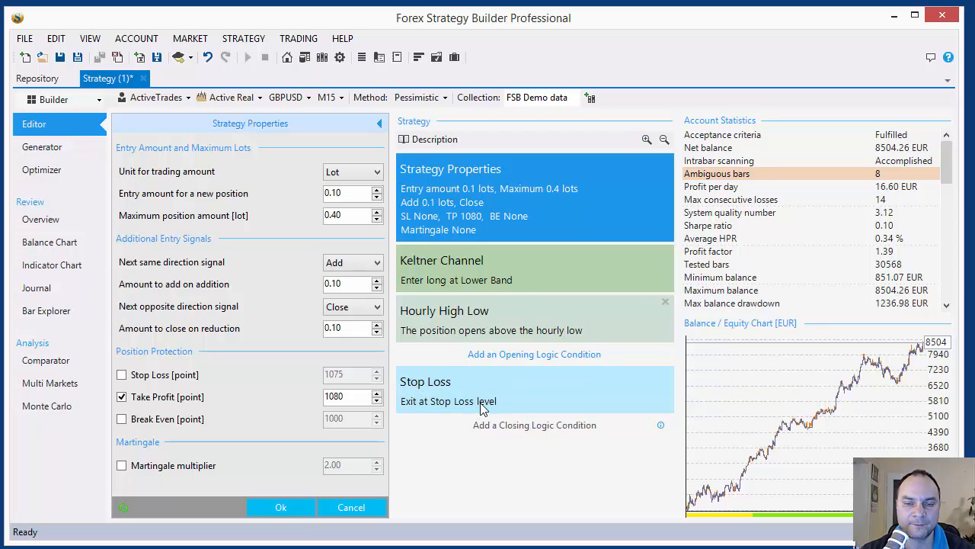
pyautogui.moveTo(491, 408)
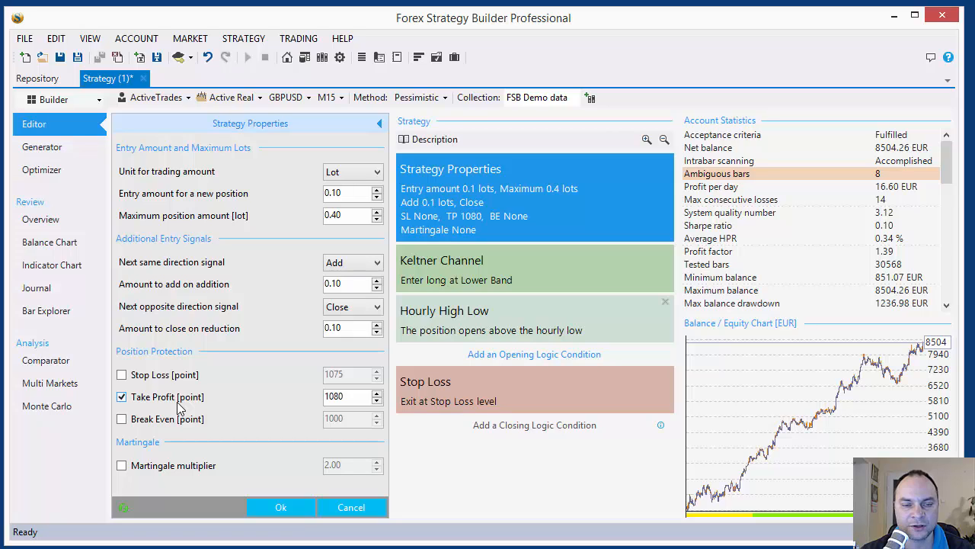
# - Set the strategy's Take Profit protection to 500 points
pyautogui.moveTo(349, 396); pyautogui.dragTo(292, 395)
pyautogui.click(335, 396)
pyautogui.doubleClick(340, 395)
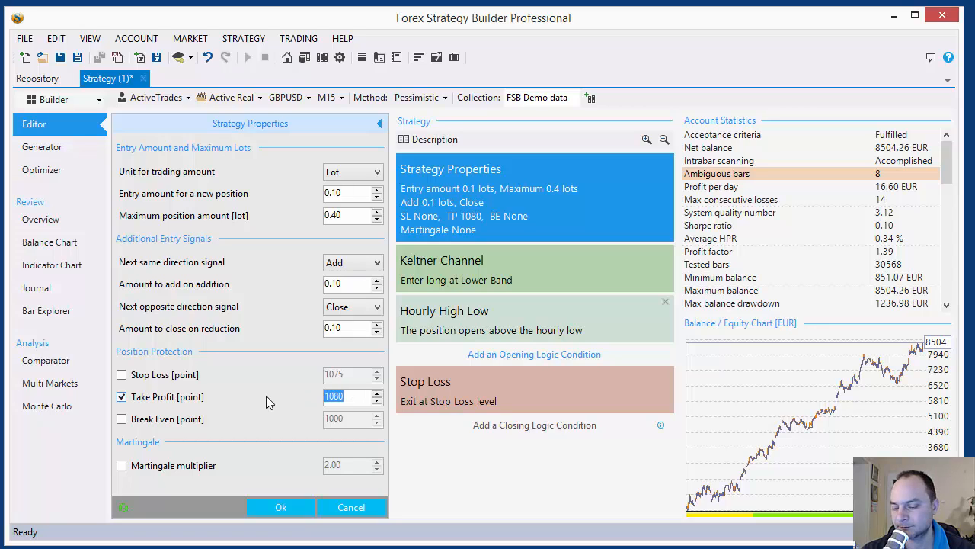
pyautogui.write('500')
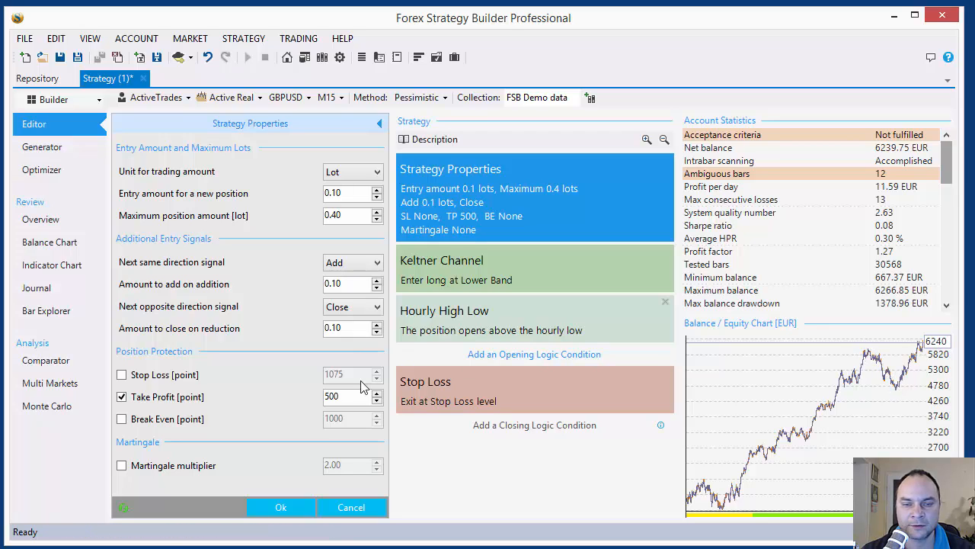
# - Try Take Profit protection values of 600 and 700 points to compare the backtest statistics
pyautogui.moveTo(347, 396); pyautogui.dragTo(286, 397)
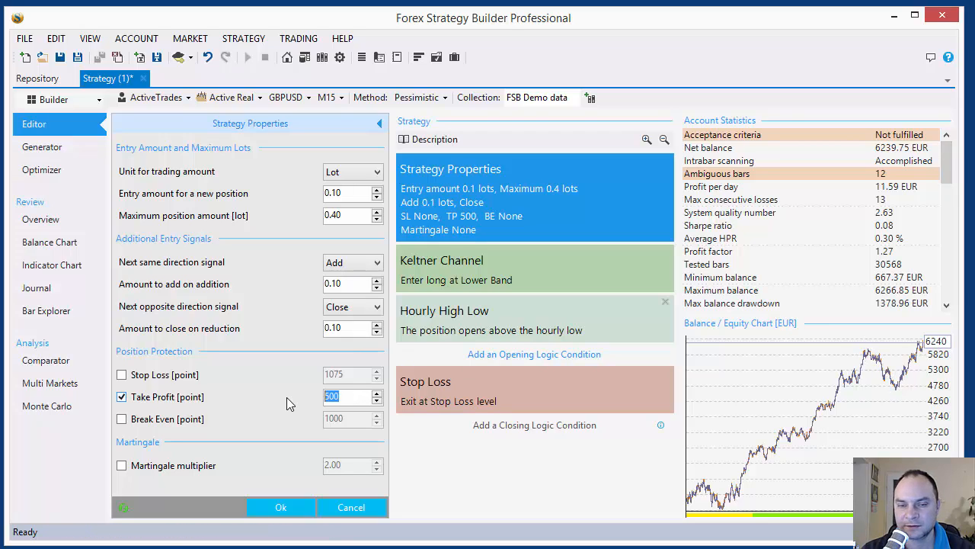
pyautogui.write('600')
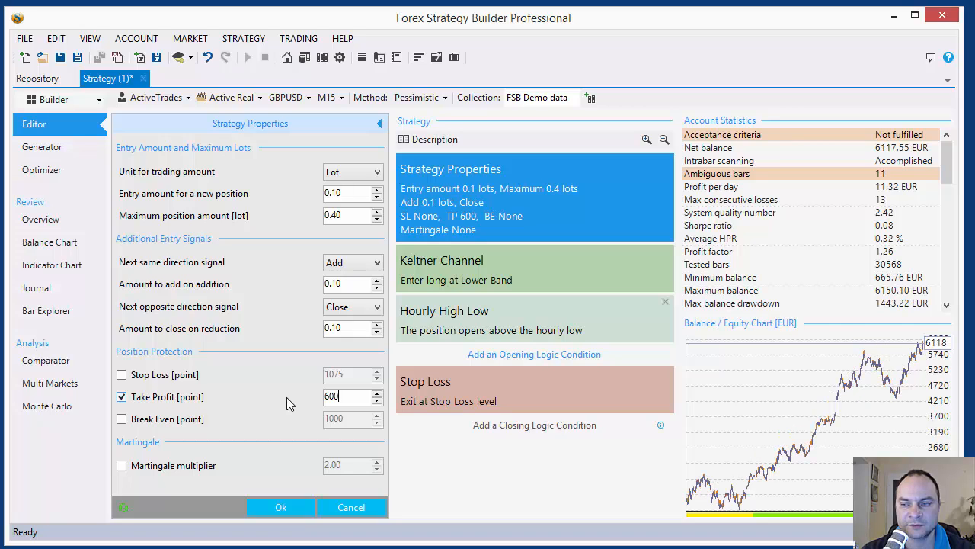
pyautogui.moveTo(347, 396); pyautogui.dragTo(267, 387)
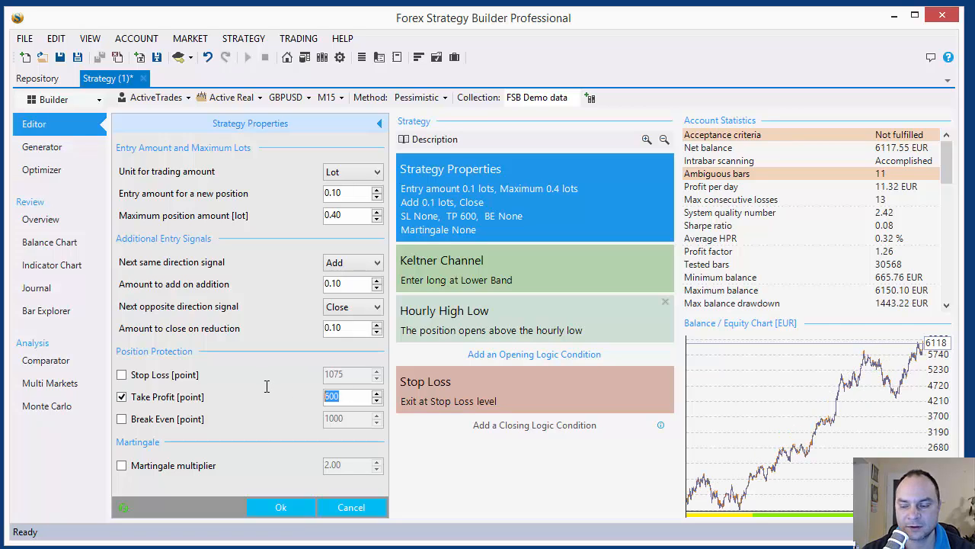
pyautogui.write('700')
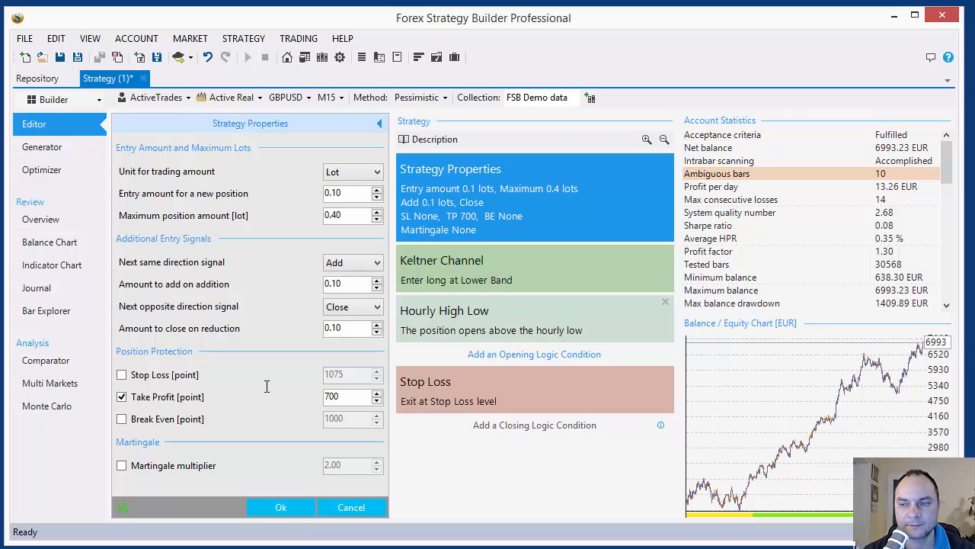
# - Set the Take Profit protection to 1000 points and accept the strategy properties
pyautogui.moveTo(358, 398); pyautogui.dragTo(161, 372)
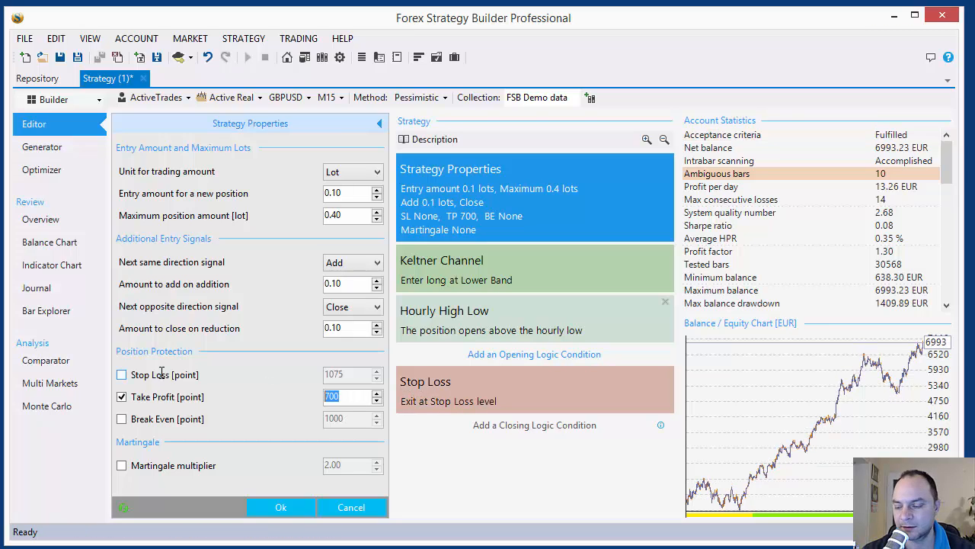
pyautogui.write('1000')
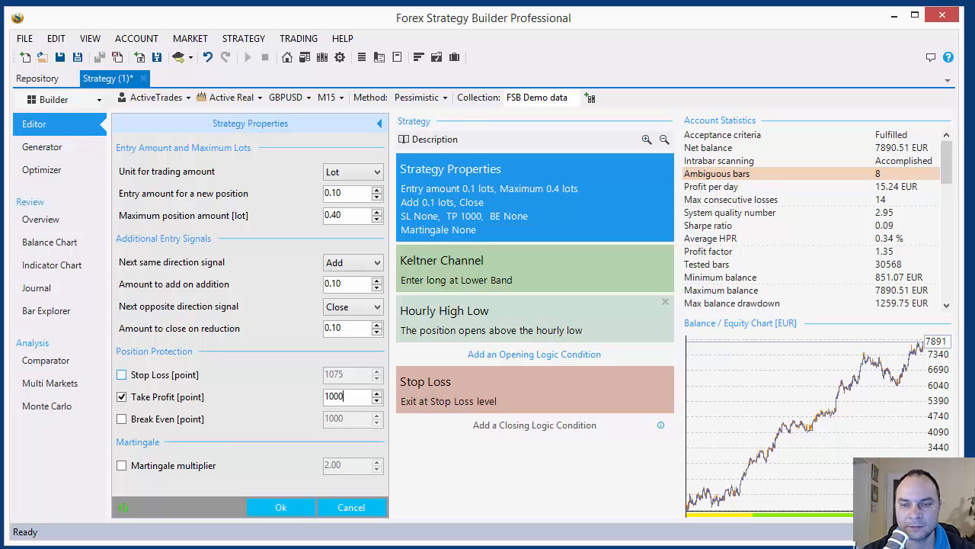
pyautogui.click(279, 507)
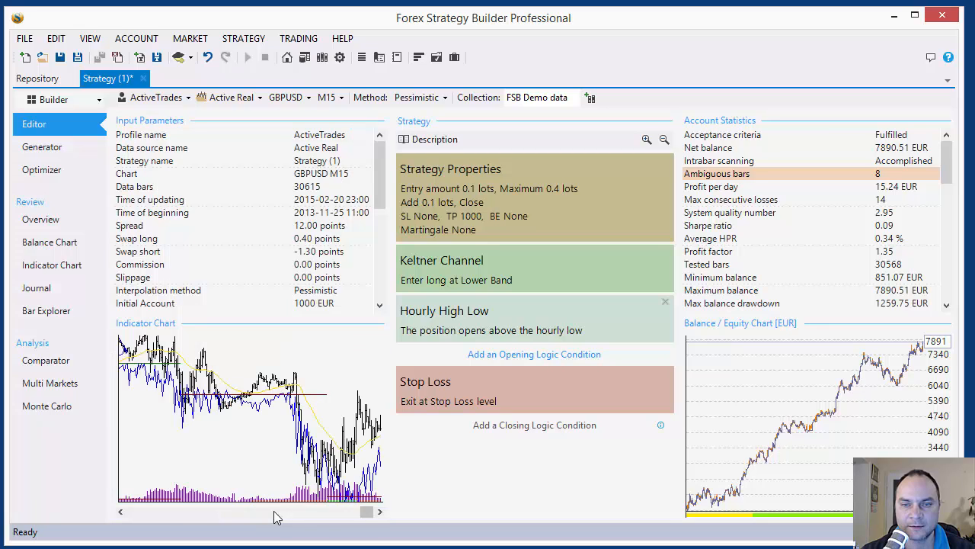
# - Preview the Simple smoothing method on the Keltner Channel opening point and revert it to Weighted
pyautogui.click(460, 280)
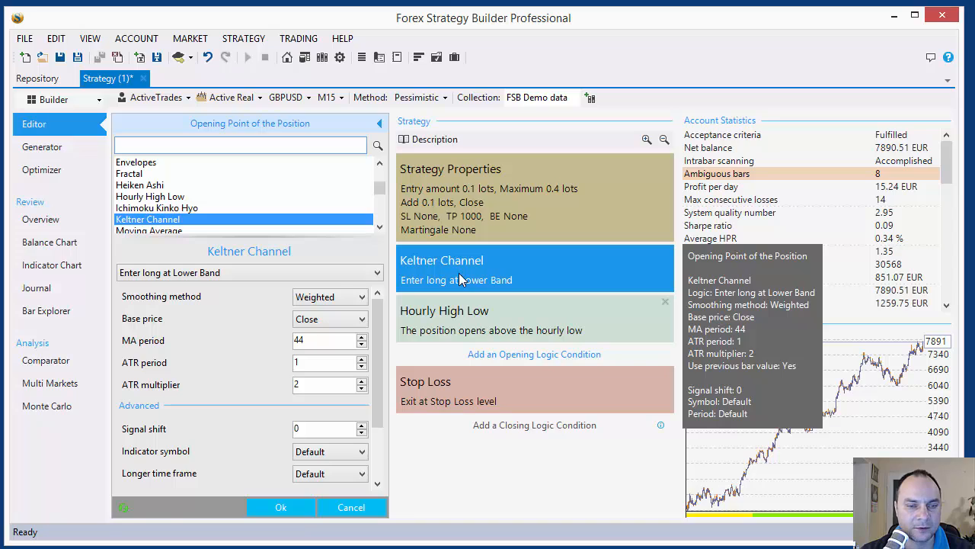
pyautogui.click(345, 304)
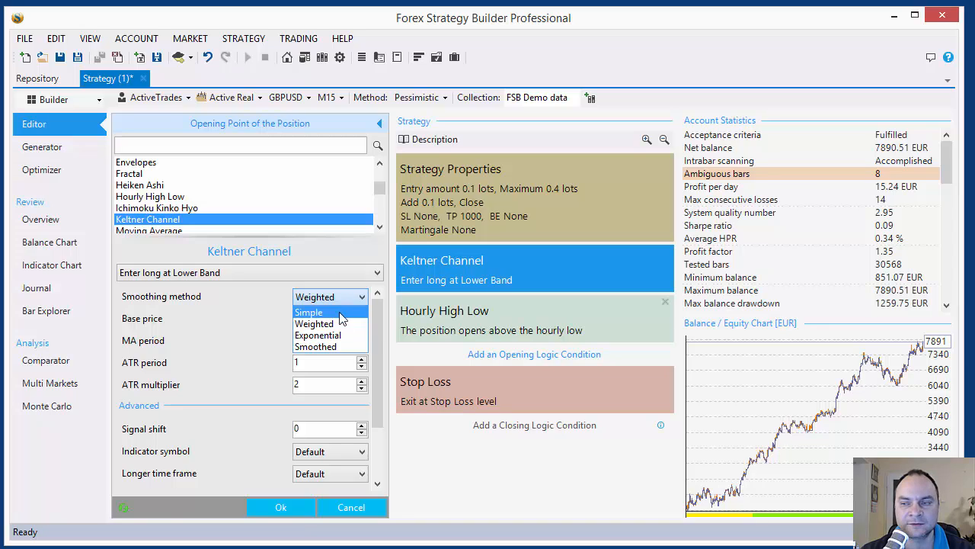
pyautogui.click(341, 314)
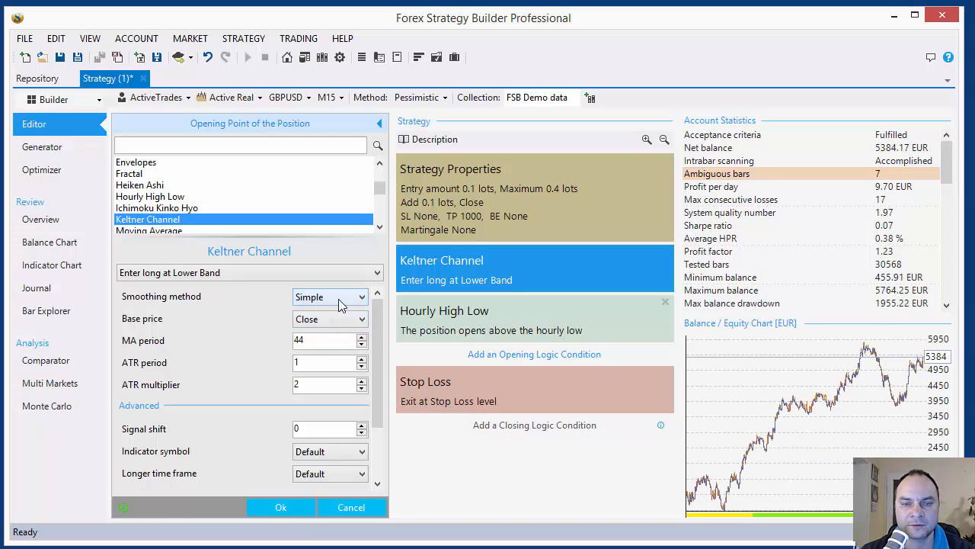
pyautogui.click(347, 297)
pyautogui.click(328, 320)
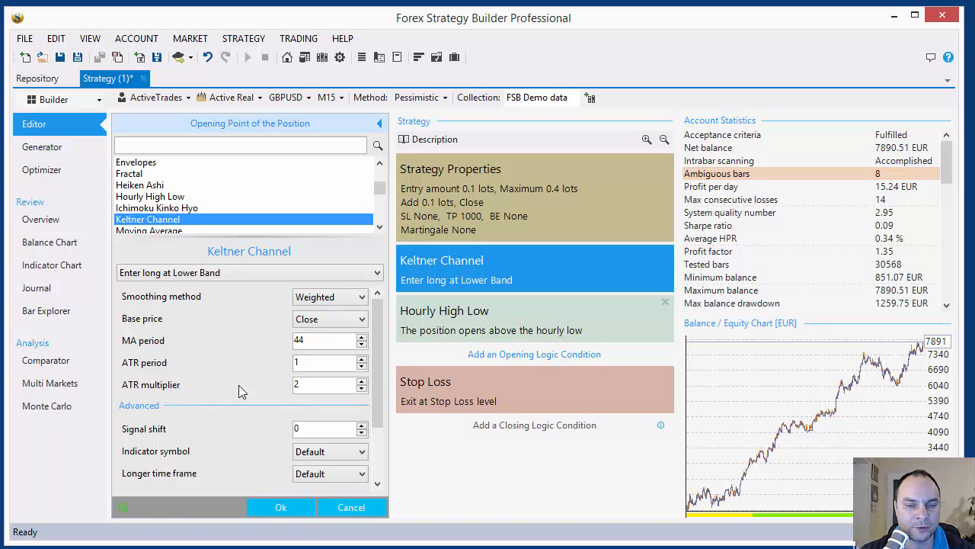
# - Try ATR periods between 3 and 7 on the Keltner Channel, ending at 3, to compare backtests
pyautogui.click(308, 365)
pyautogui.scroll(2, 308, 365)
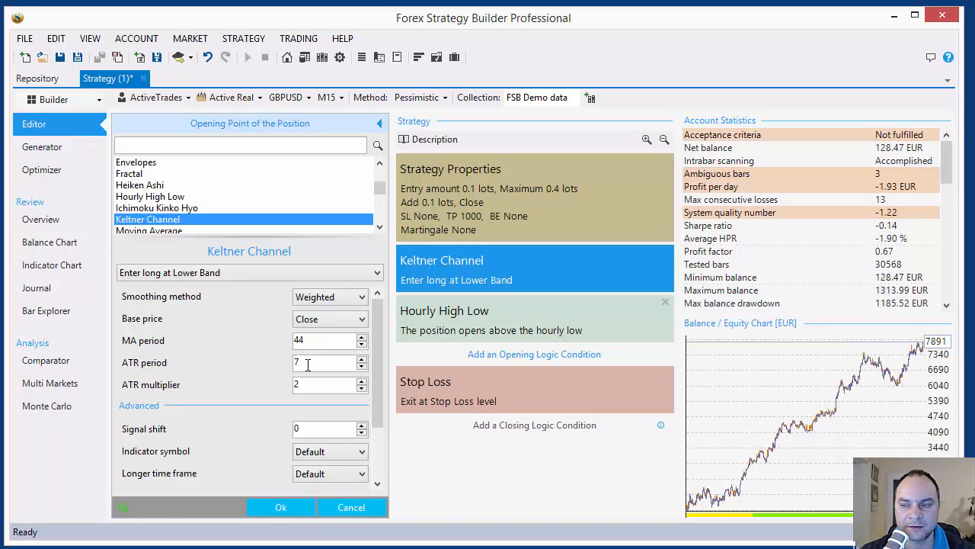
pyautogui.scroll(1, 308, 365)
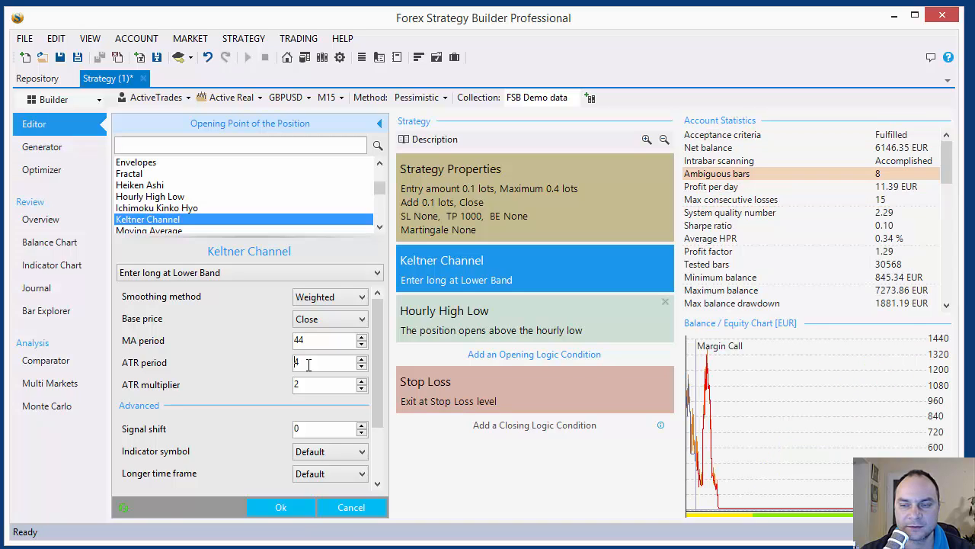
pyautogui.scroll(1, 308, 365)
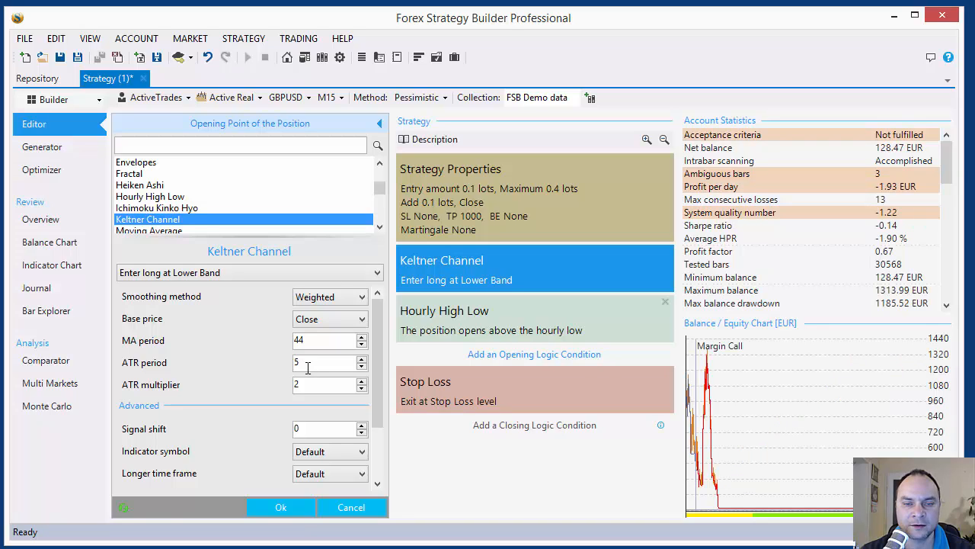
pyautogui.scroll(1, 308, 367)
pyautogui.scroll(-2, 307, 366)
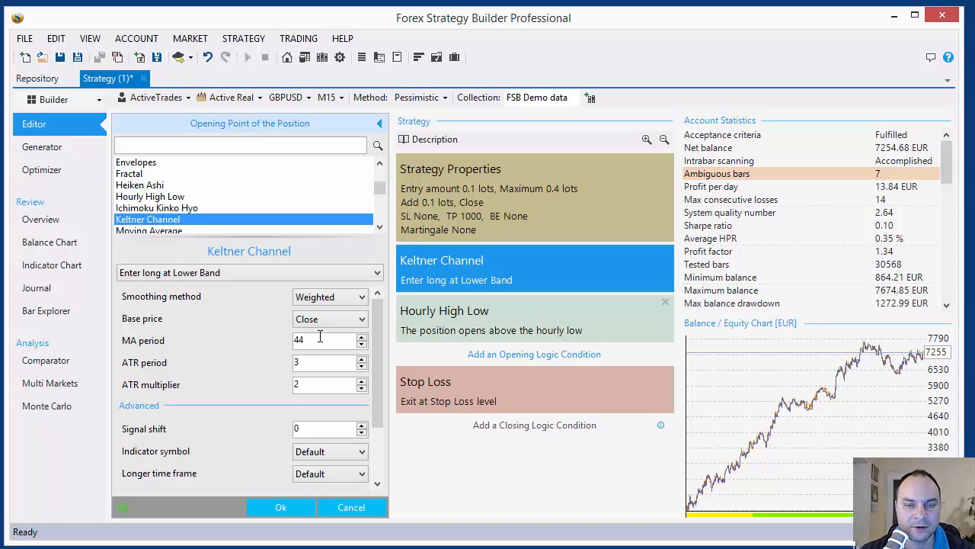
# - Try Keltner Channel MA periods from 36 up to 64, and cancel the indicator changes
pyautogui.scroll(-1, 320, 339)
pyautogui.scroll(-3, 320, 337)
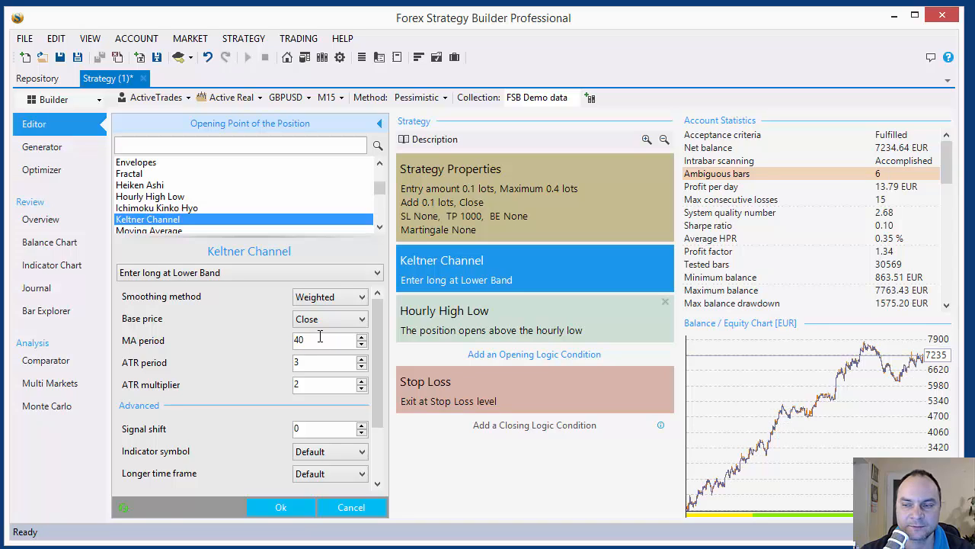
pyautogui.scroll(-2, 320, 337)
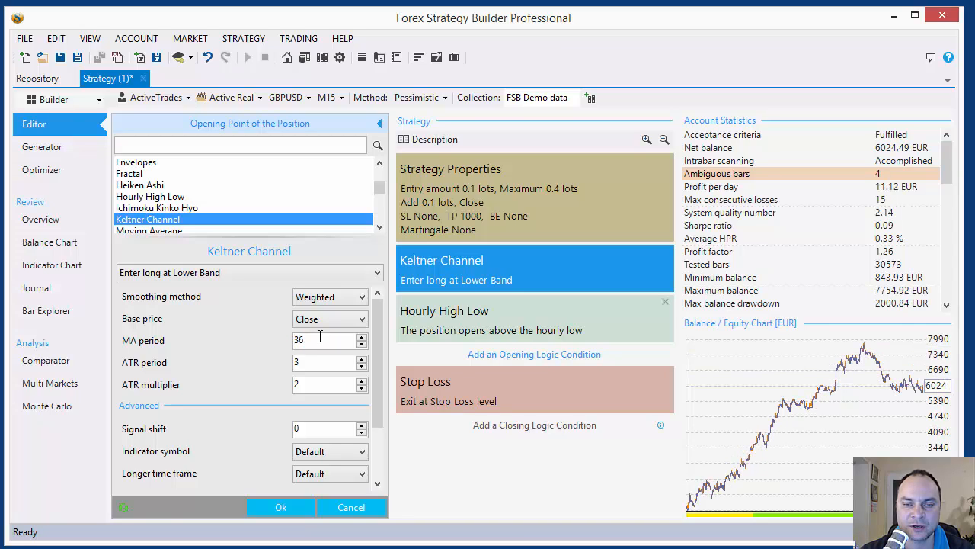
pyautogui.scroll(-1, 320, 336)
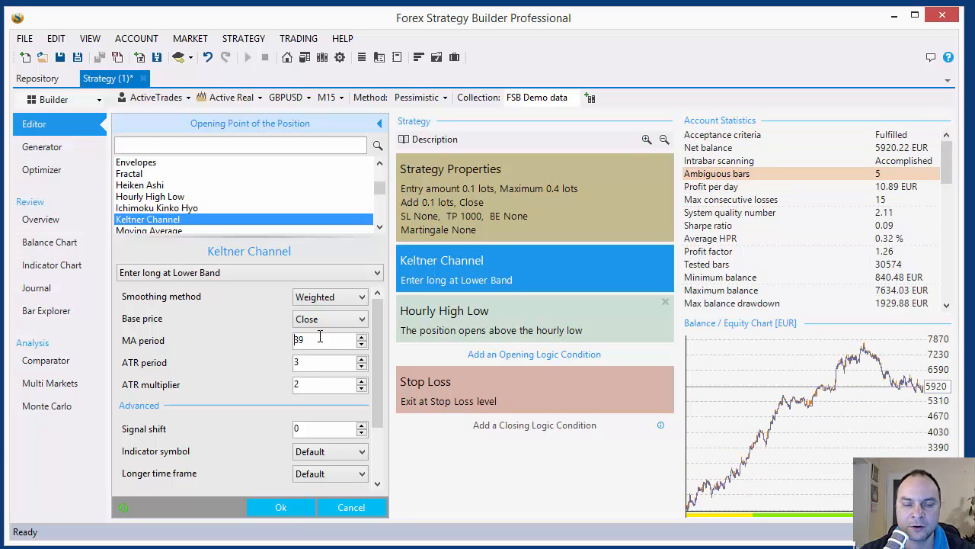
pyautogui.scroll(1, 322, 341)
pyautogui.scroll(1, 323, 345)
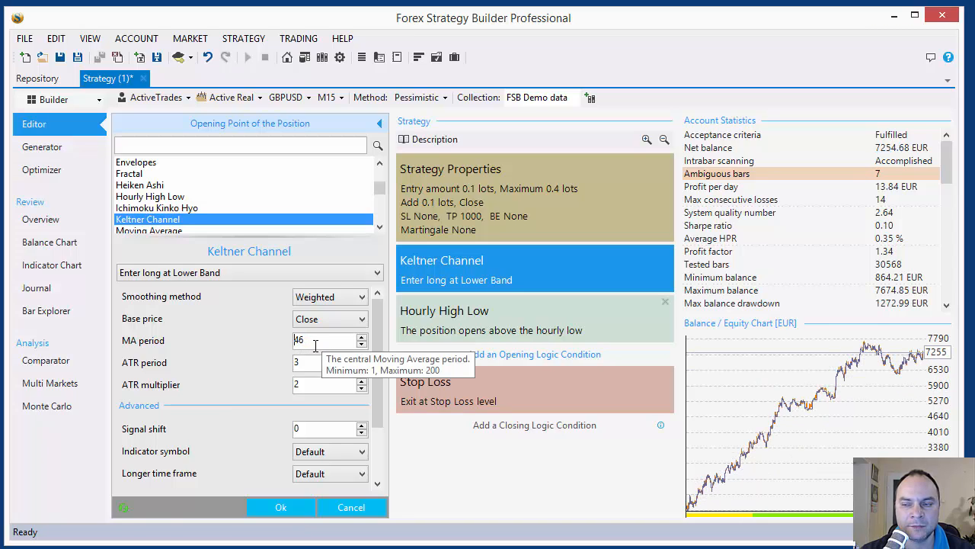
pyautogui.scroll(1, 315, 345)
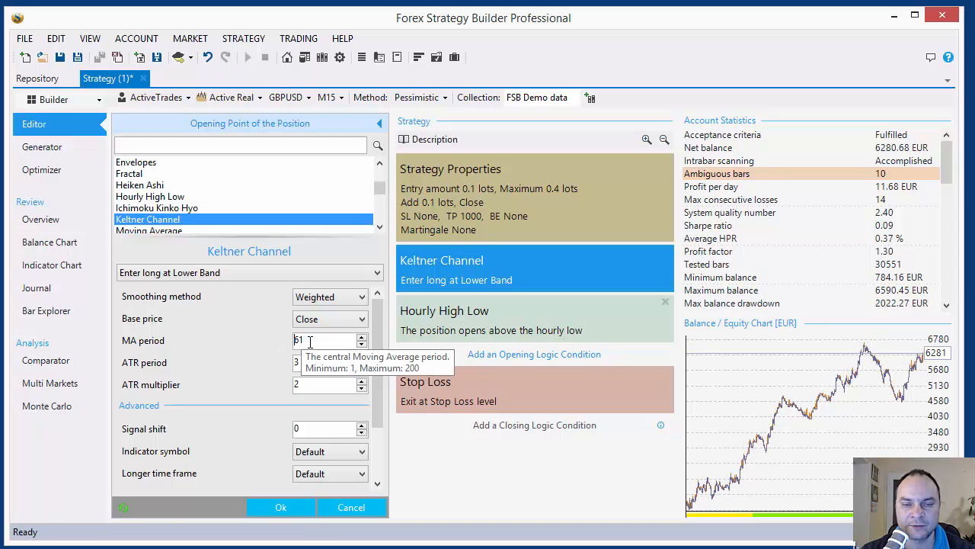
pyautogui.scroll(2, 310, 342)
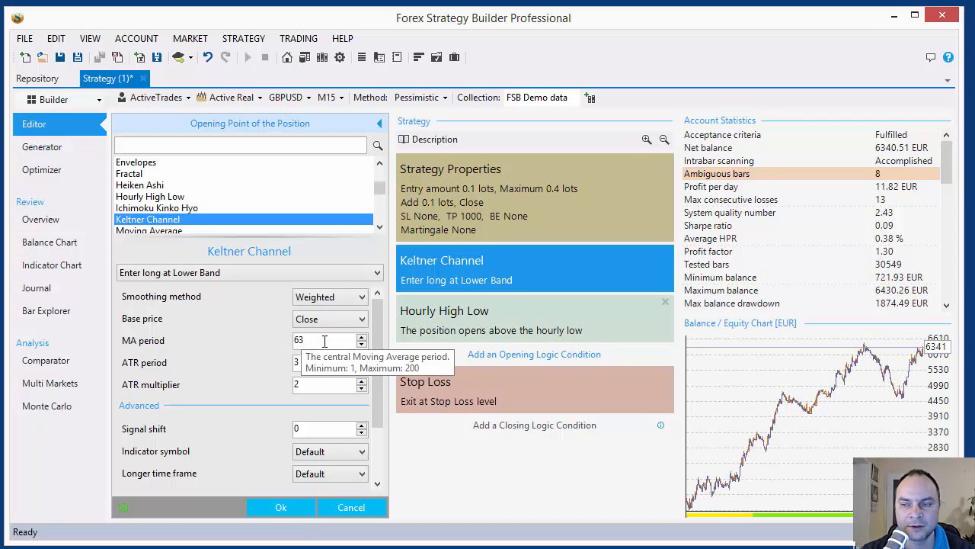
pyautogui.scroll(1, 325, 341)
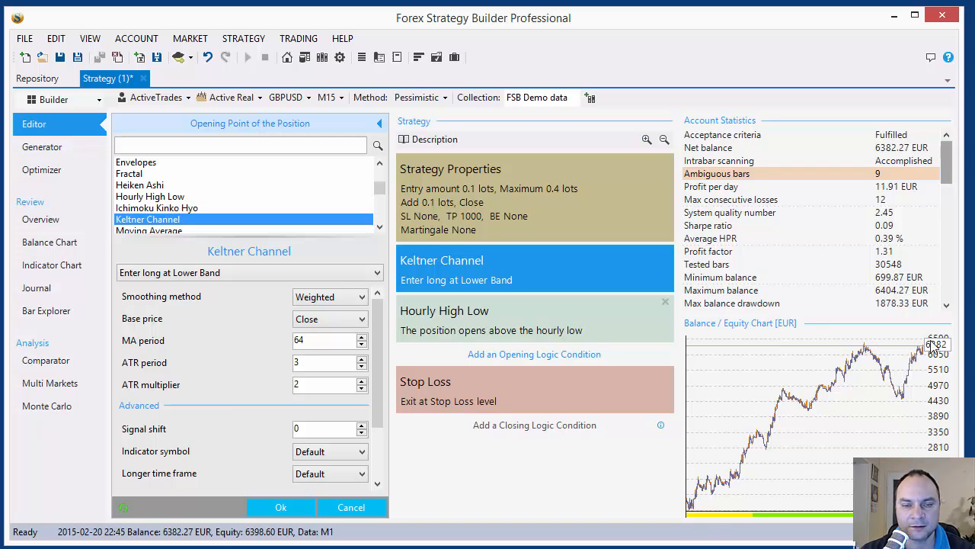
pyautogui.click(370, 515)
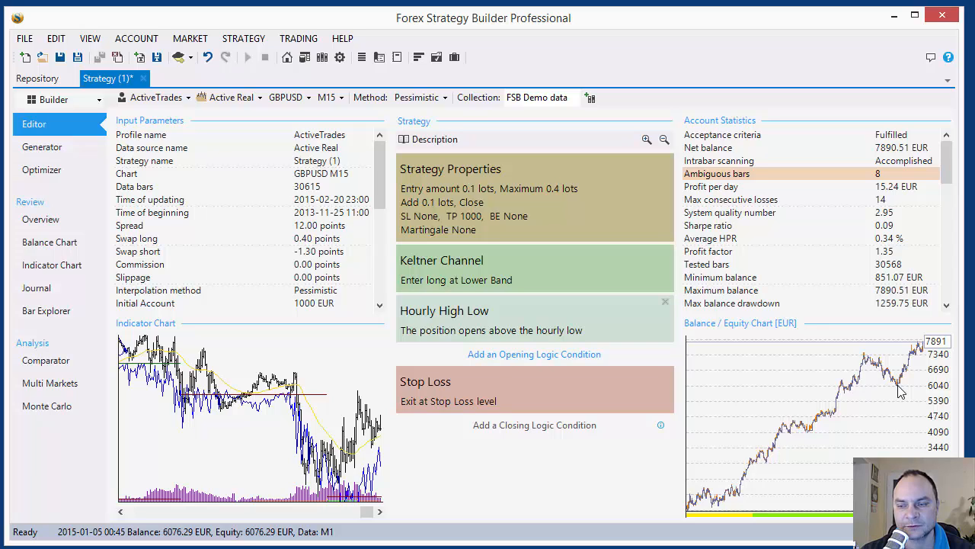
# - Review the Hourly High Low opening condition's hour range and vertical shift, closing it without changes
pyautogui.click(458, 330)
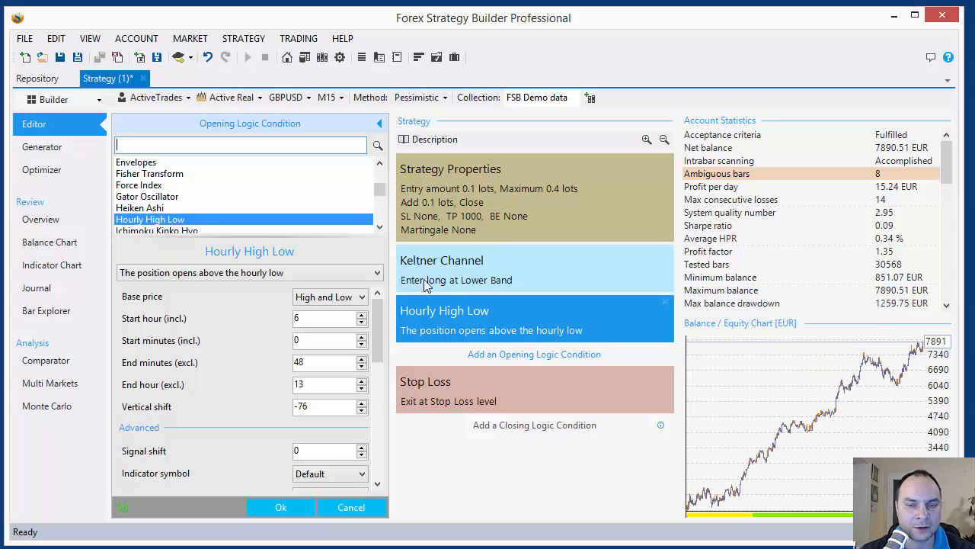
pyautogui.moveTo(473, 285)
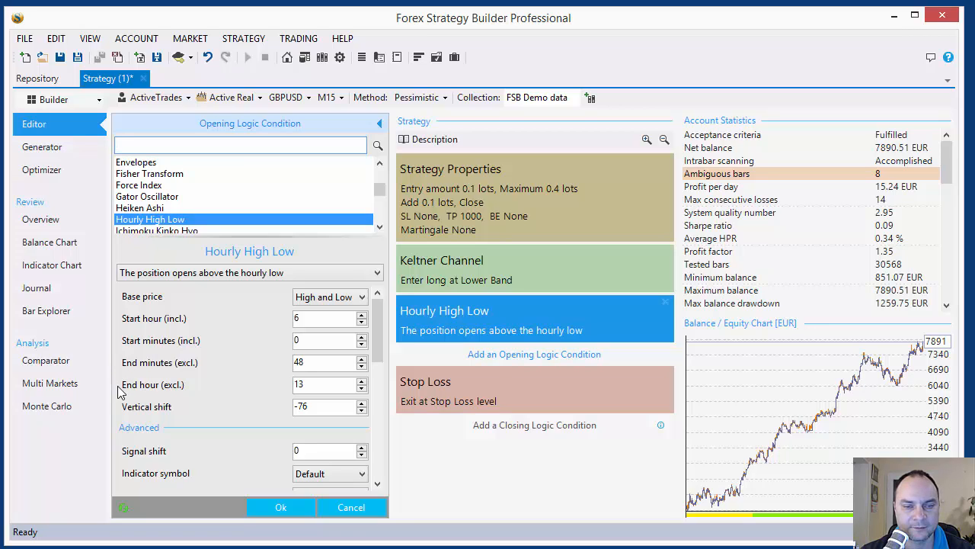
pyautogui.click(356, 508)
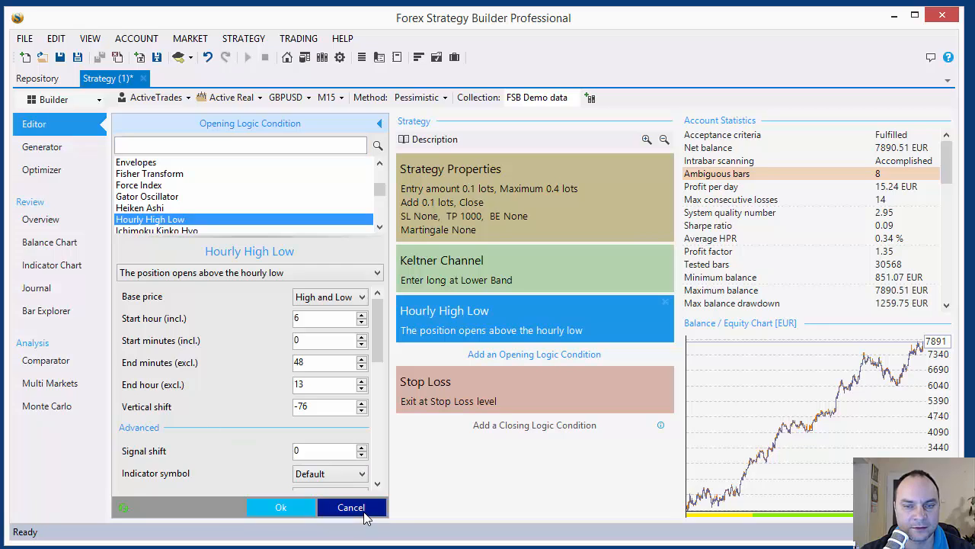
pyautogui.click(446, 335)
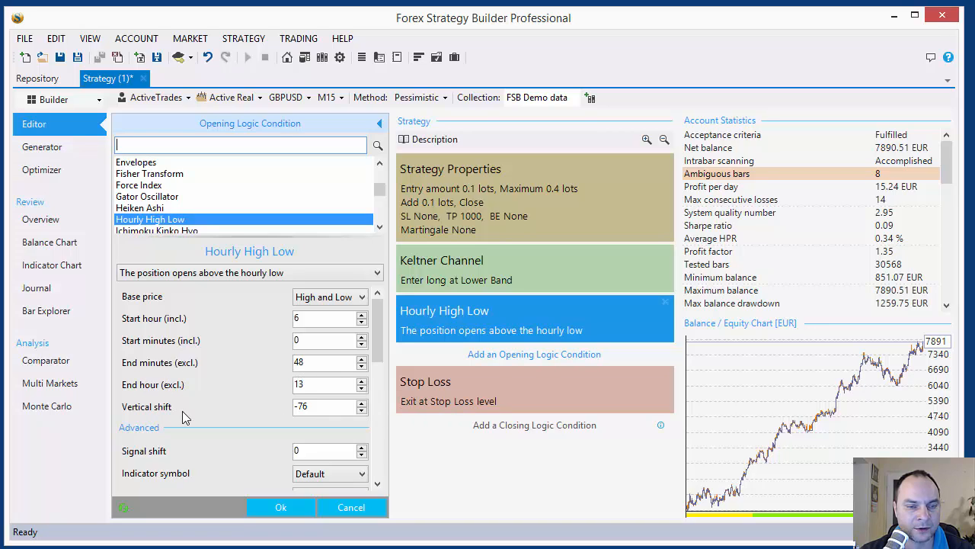
pyautogui.moveTo(321, 406); pyautogui.dragTo(282, 408)
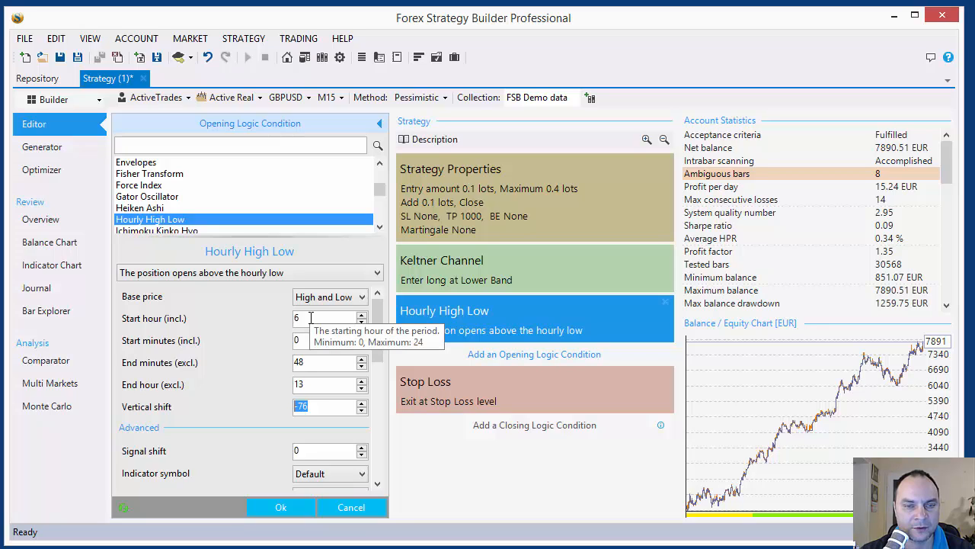
pyautogui.click(353, 509)
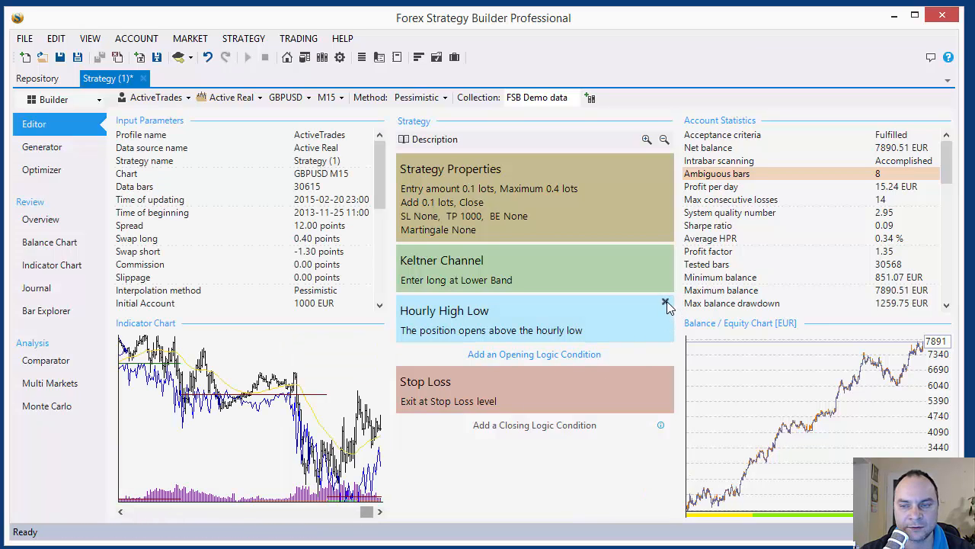
# - Try removing the Hourly High Low opening condition to compare the backtest, and undo the removal
pyautogui.click(666, 303)
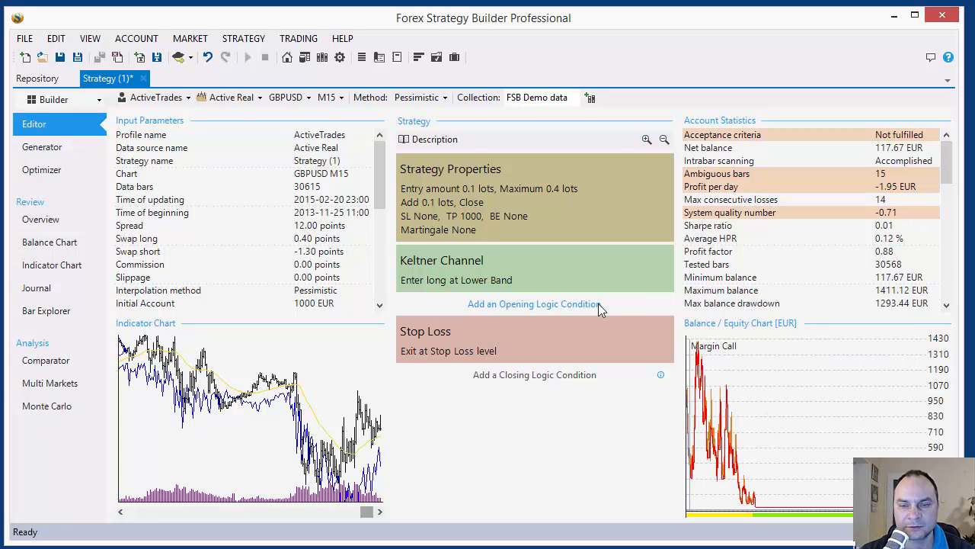
pyautogui.hotkey('ctrl', 'z')
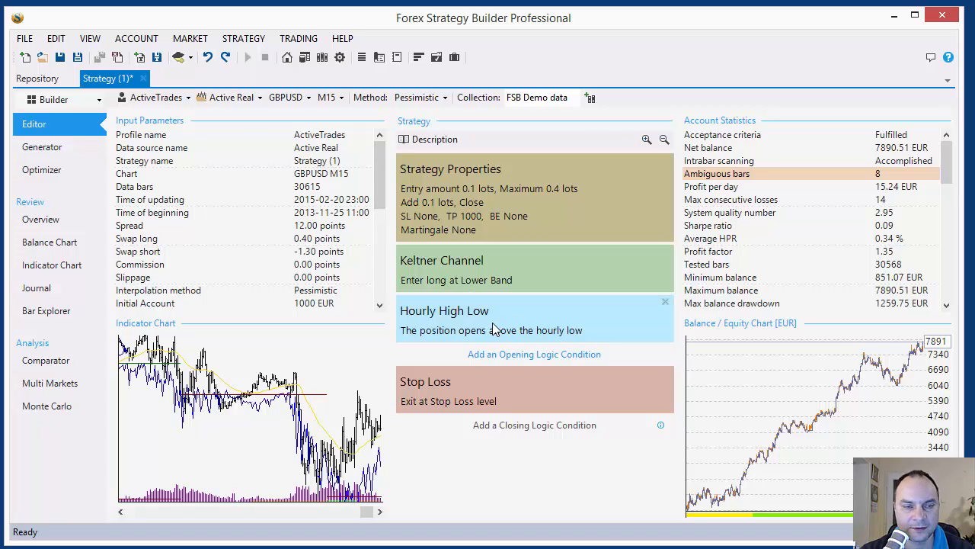
pyautogui.moveTo(494, 328)
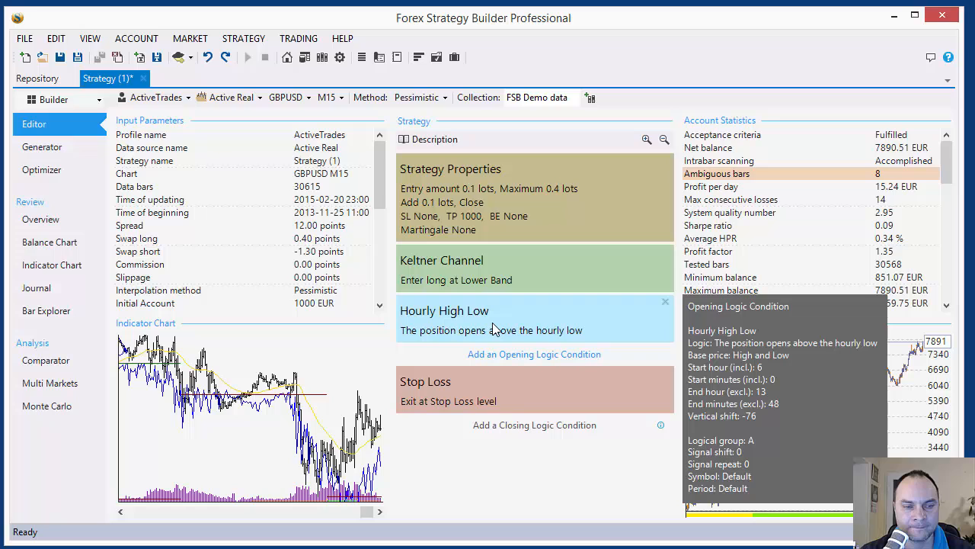
# - In the Monte Carlo analysis, disable randomized history data, spread and slippage, and random skipping of position entries and exits
pyautogui.click(51, 409)
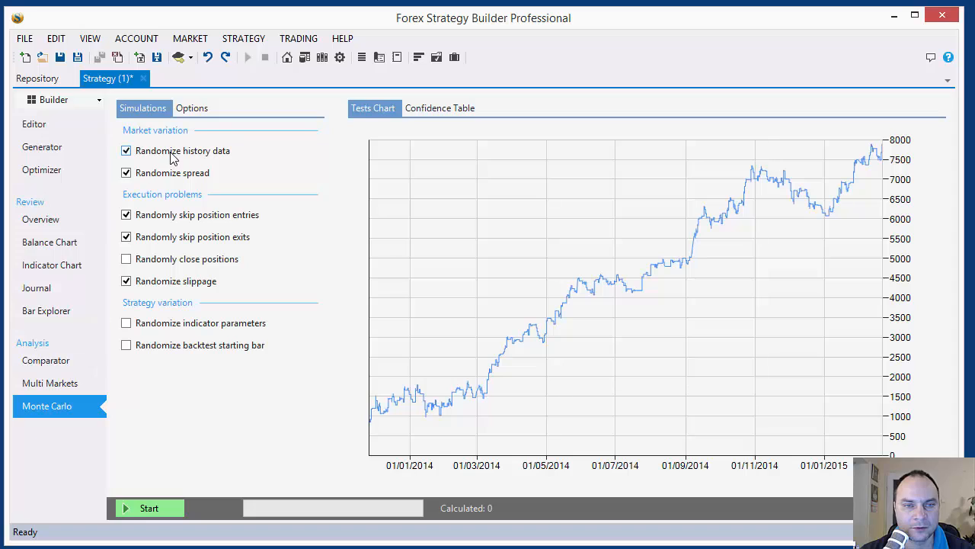
pyautogui.click(126, 281)
pyautogui.click(127, 237)
pyautogui.click(126, 215)
pyautogui.click(126, 173)
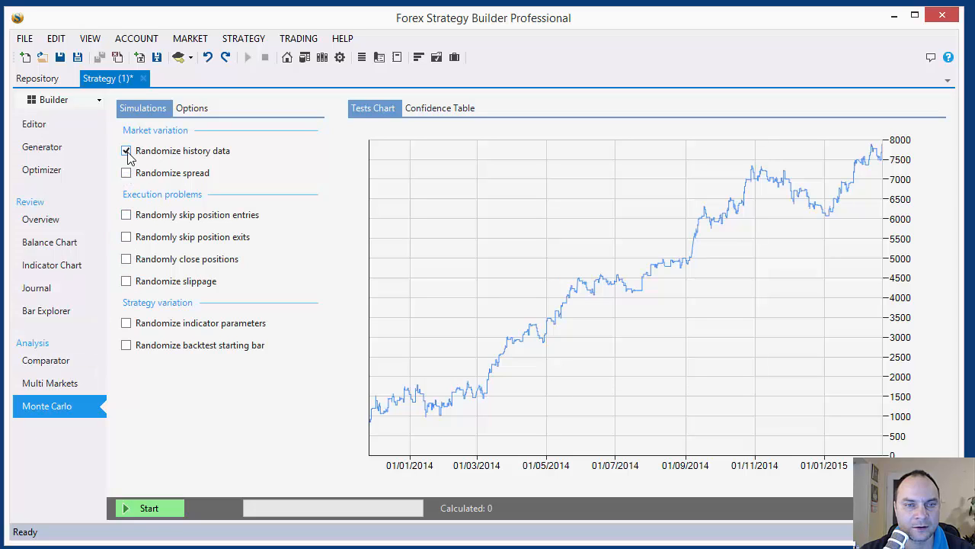
pyautogui.click(126, 151)
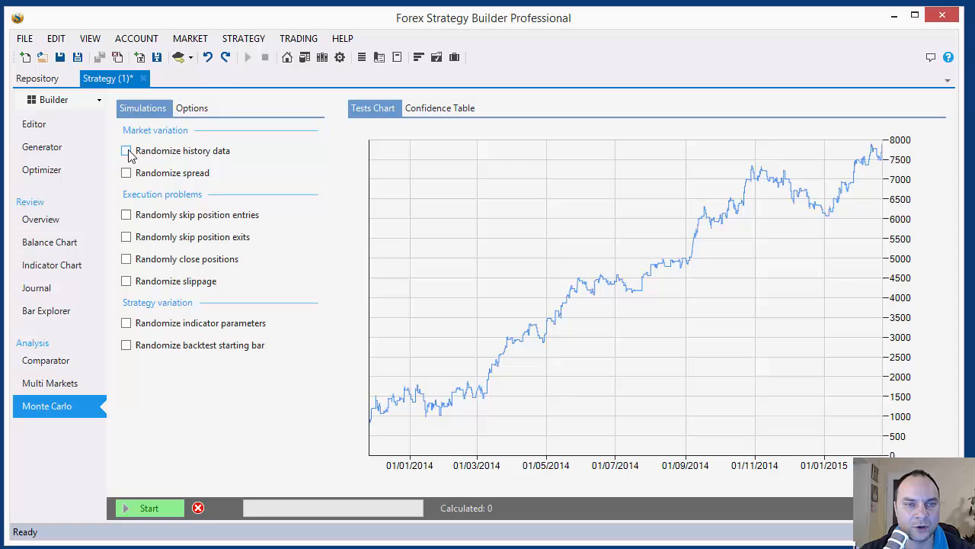
# - Enable only randomized indicator parameters with a 50% change probability, and run the Monte Carlo tests
pyautogui.click(131, 324)
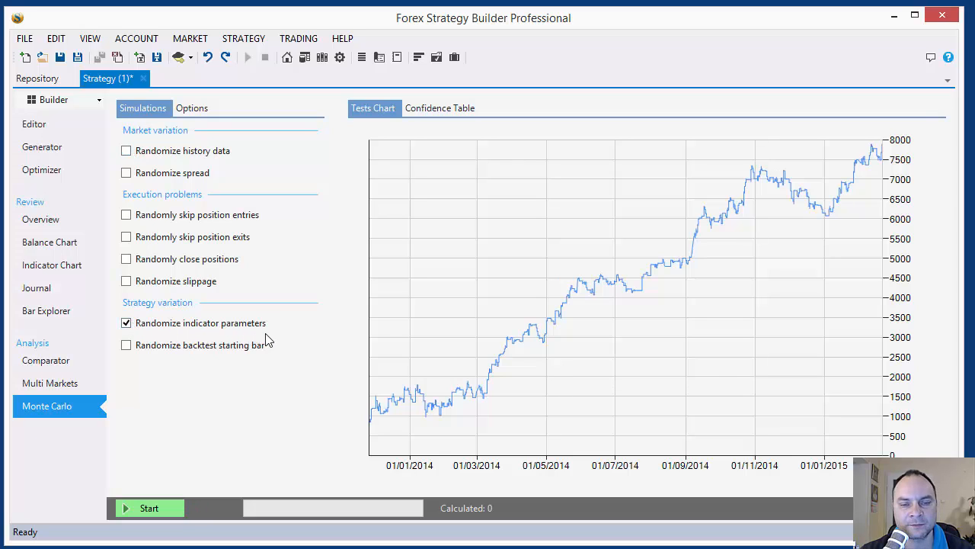
pyautogui.click(192, 114)
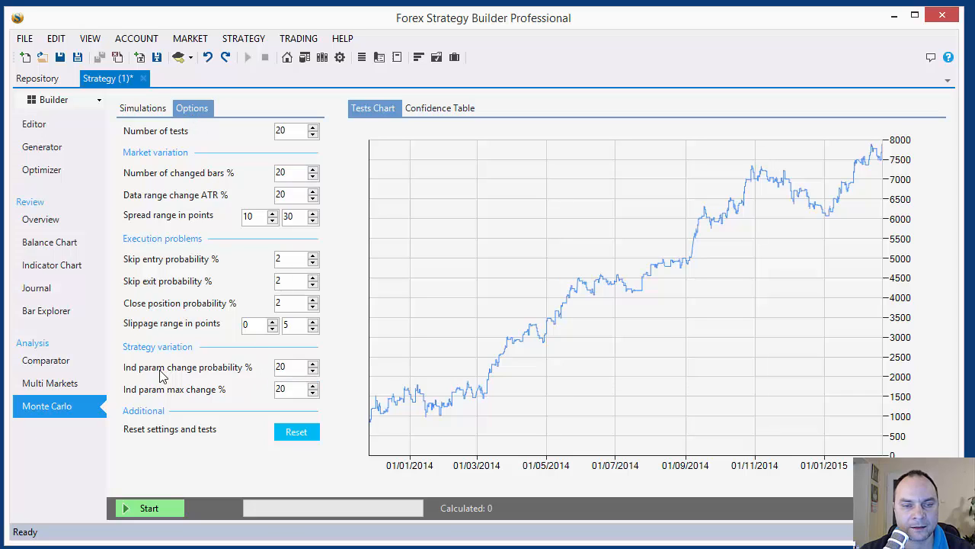
pyautogui.moveTo(294, 367); pyautogui.dragTo(229, 370)
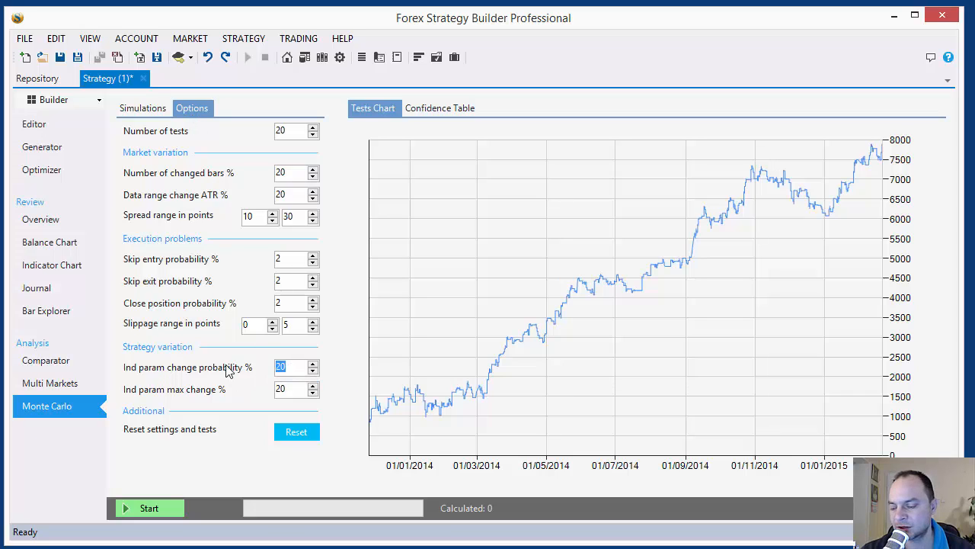
pyautogui.write('50')
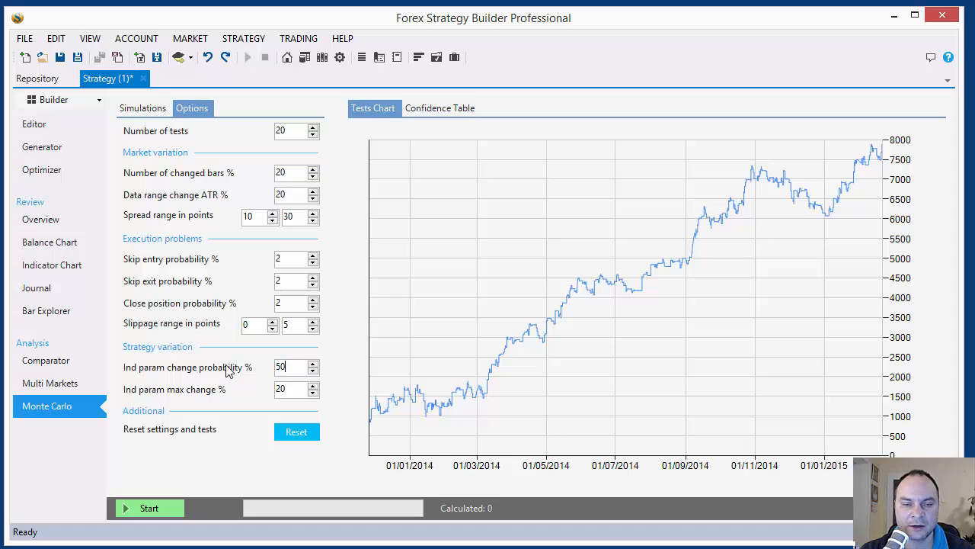
pyautogui.click(144, 108)
pyautogui.click(146, 507)
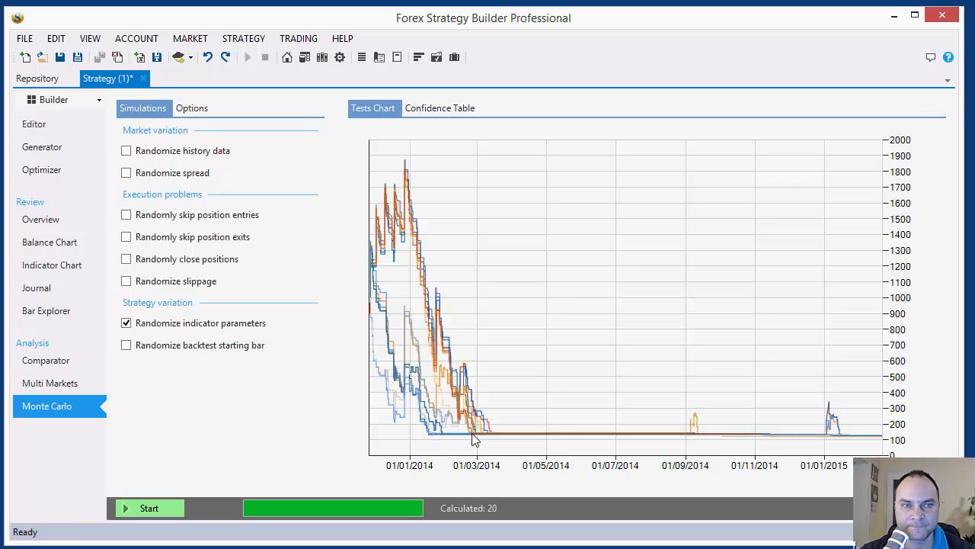
# - Review the Keltner Channel opening point's moving average and ATR parameters in the strategy editor, and close them without changes
pyautogui.click(34, 127)
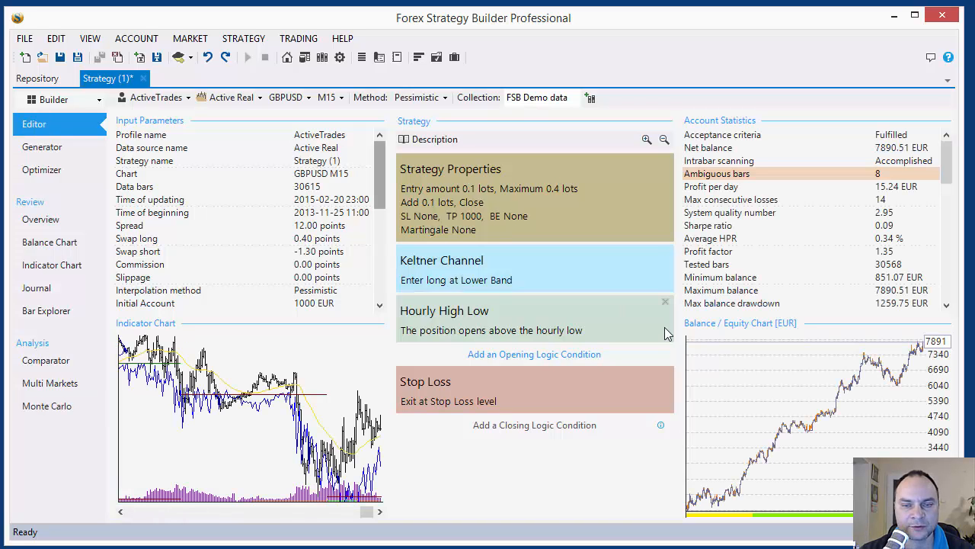
pyautogui.click(517, 282)
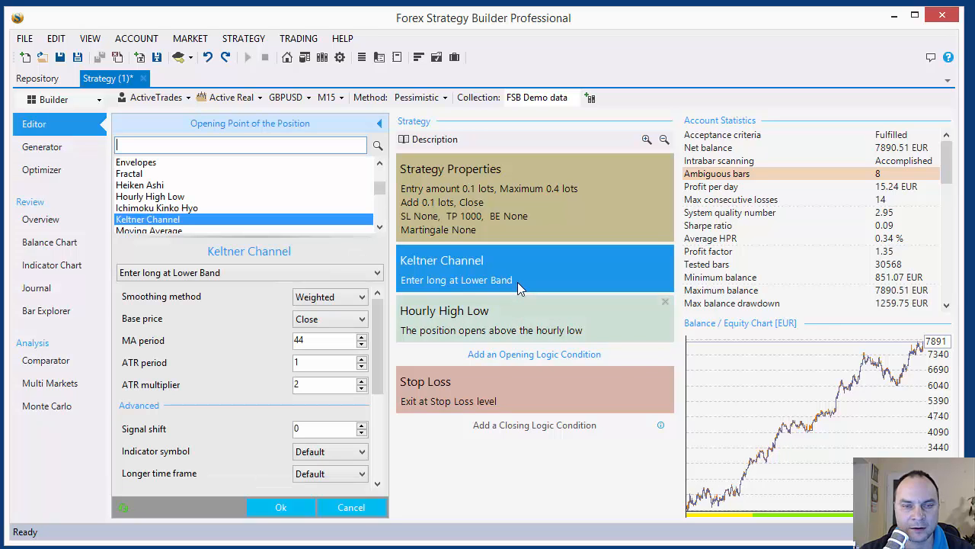
pyautogui.moveTo(518, 282)
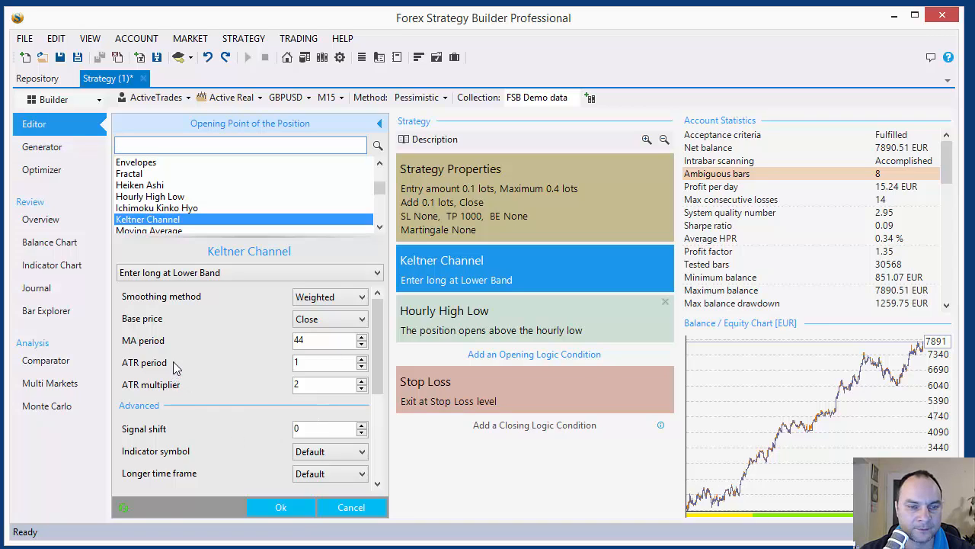
pyautogui.click(299, 519)
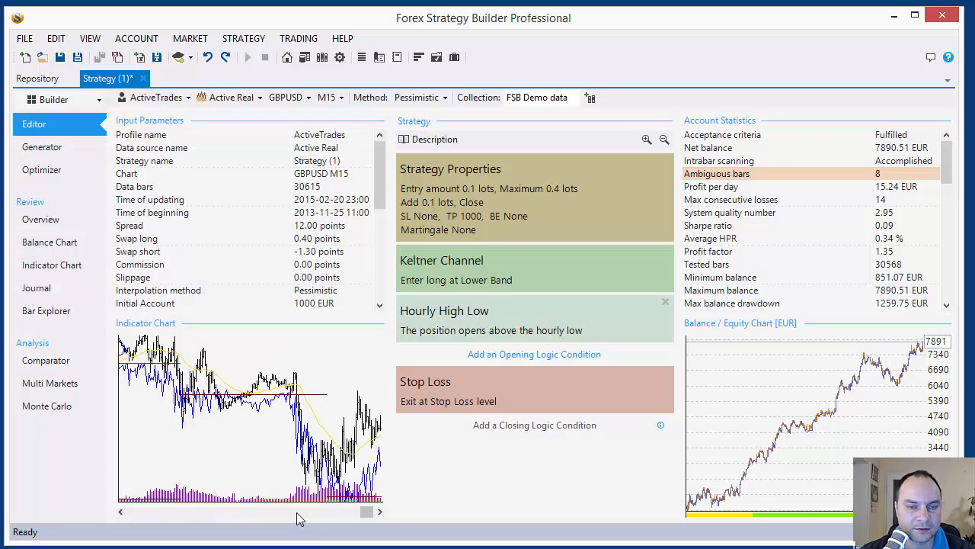
# - Examine how the Keltner Channel bands and entries follow the price on the indicator chart across February 17 to 20
pyautogui.click(263, 413)
pyautogui.scroll(5, 396, 287)
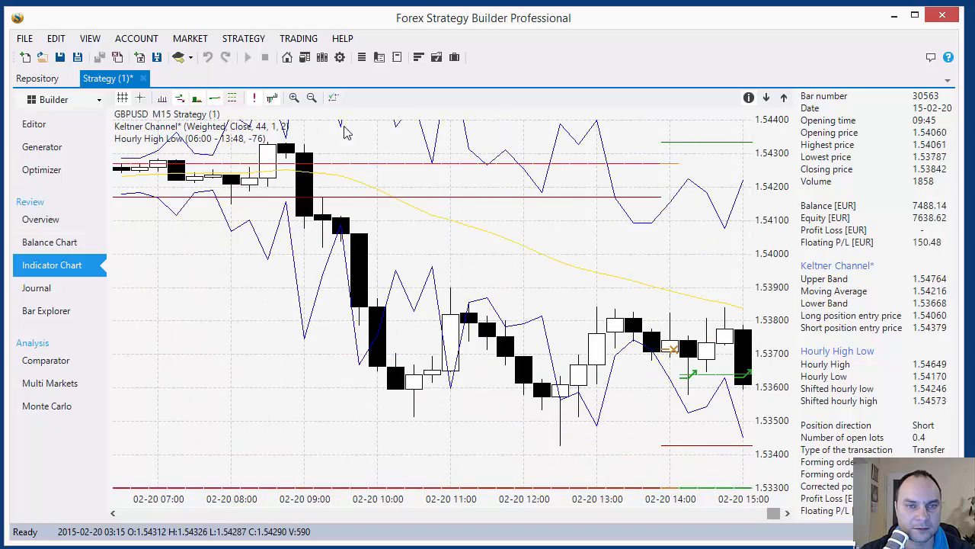
pyautogui.click(312, 98)
pyautogui.click(313, 98)
pyautogui.click(313, 98)
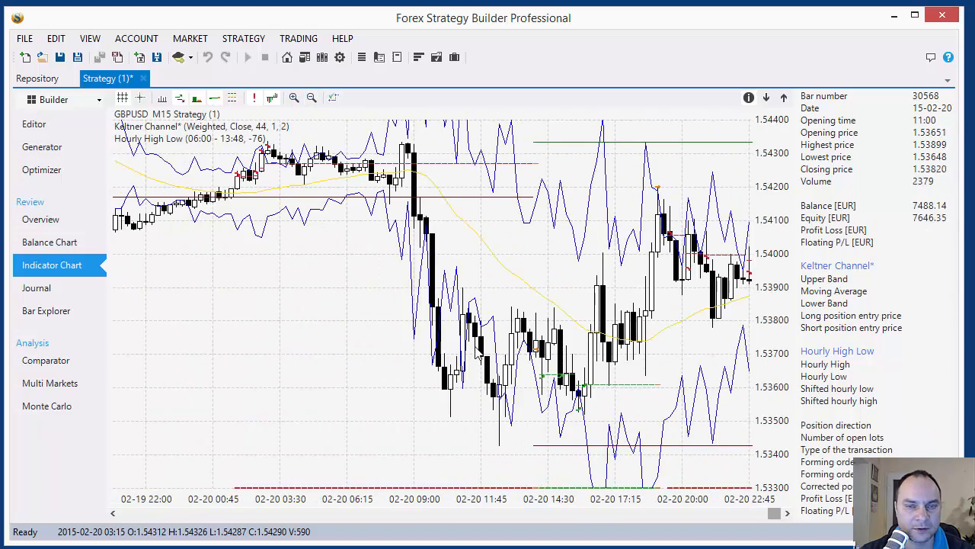
pyautogui.scroll(4, 473, 349)
pyautogui.scroll(3, 472, 353)
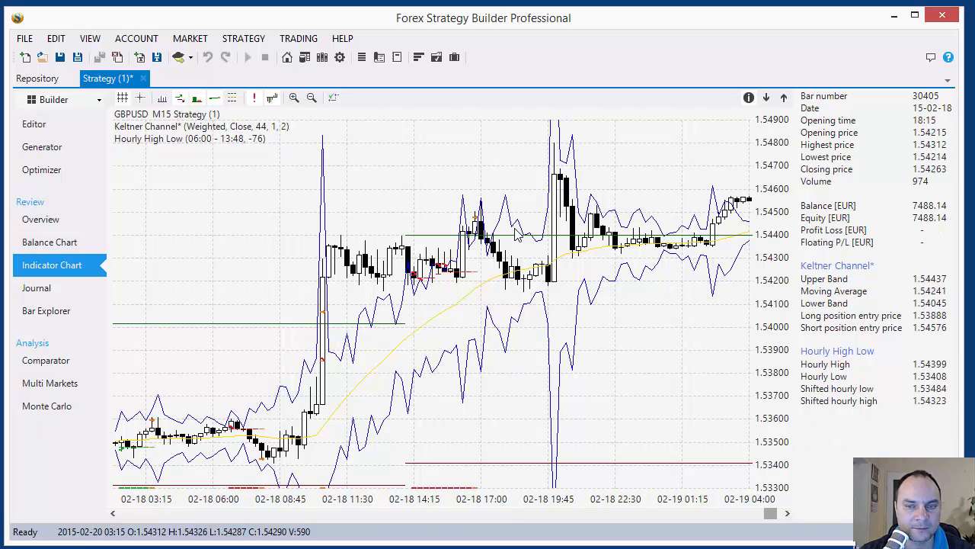
pyautogui.scroll(6, 516, 234)
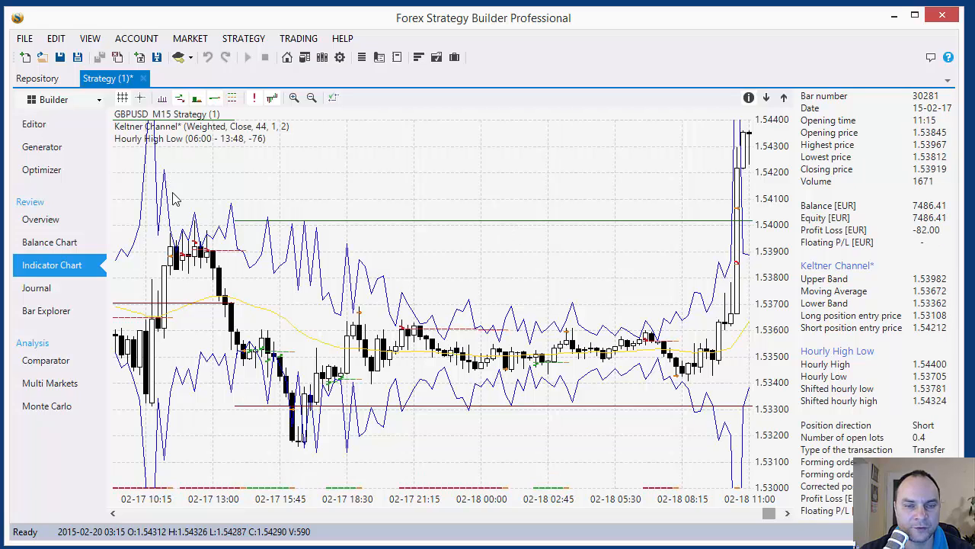
pyautogui.scroll(3, 674, 326)
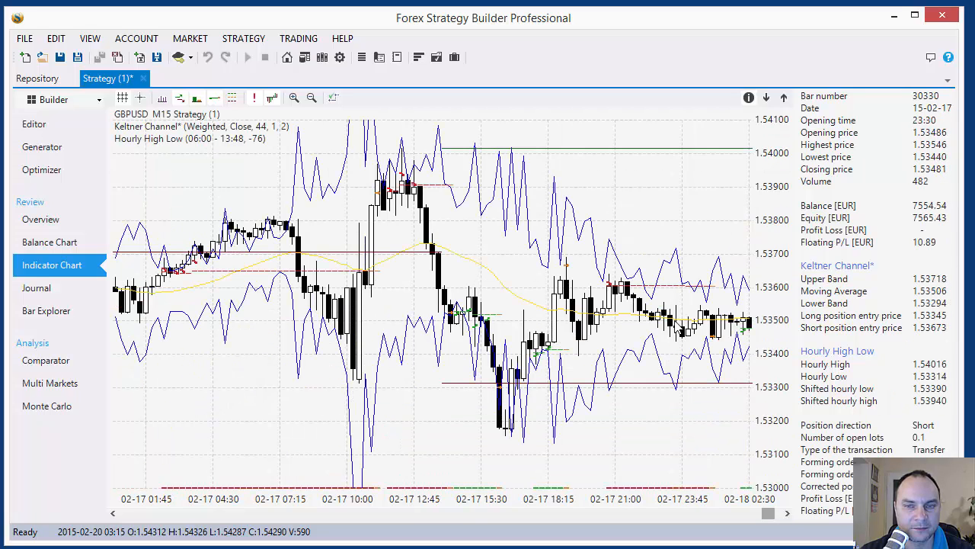
pyautogui.scroll(-3, 681, 333)
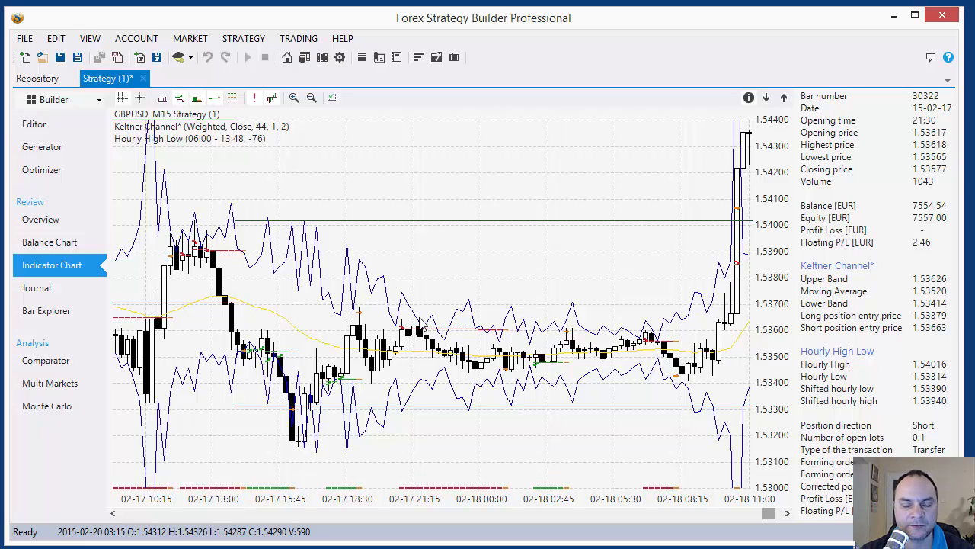
# - Reset the Keltner Channel opening point to its default parameters, set it to Enter long at Lower Band, and accept it
pyautogui.click(35, 126)
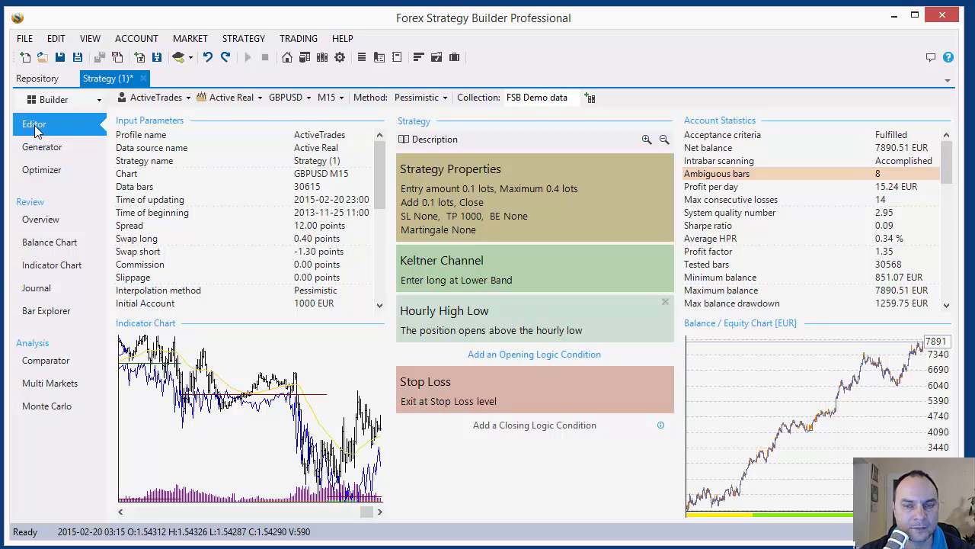
pyautogui.click(441, 276)
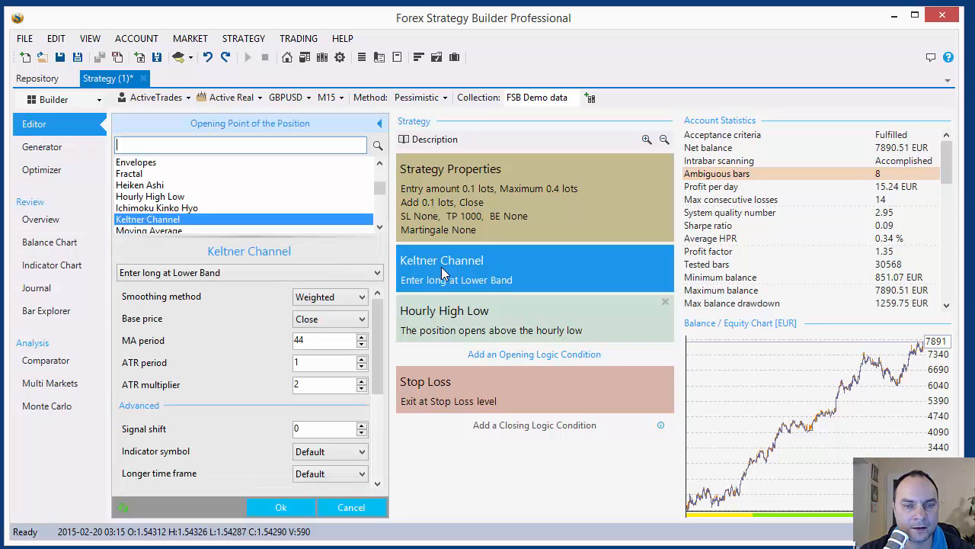
pyautogui.click(122, 508)
pyautogui.click(218, 274)
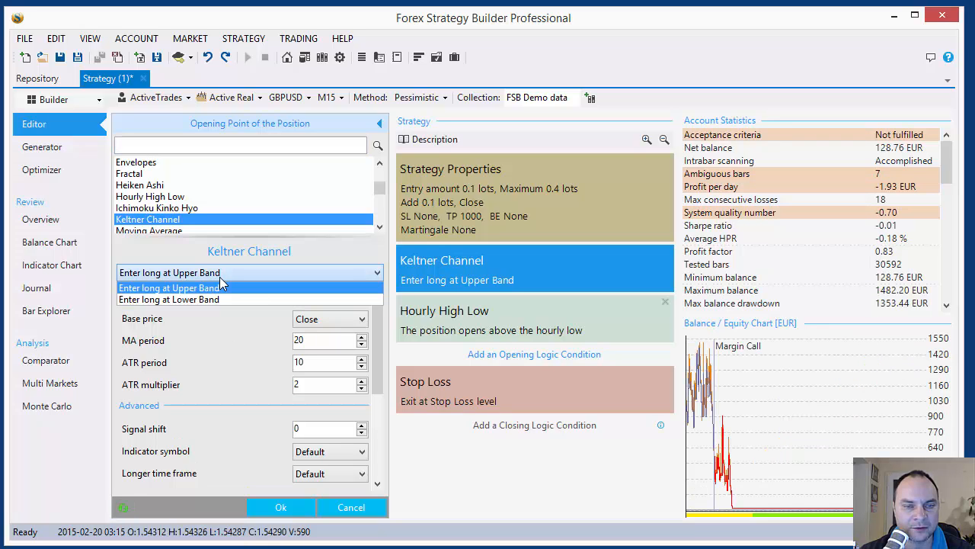
pyautogui.click(164, 299)
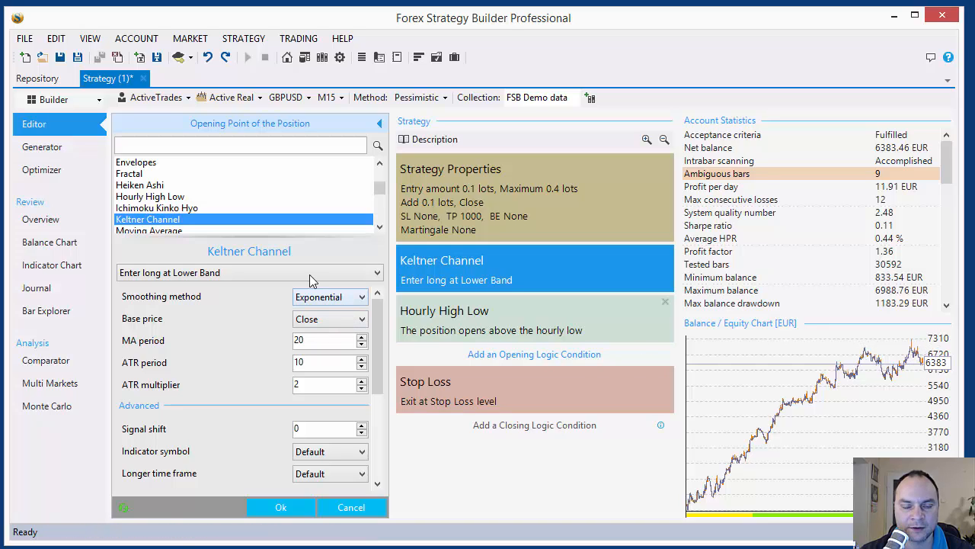
pyautogui.click(282, 508)
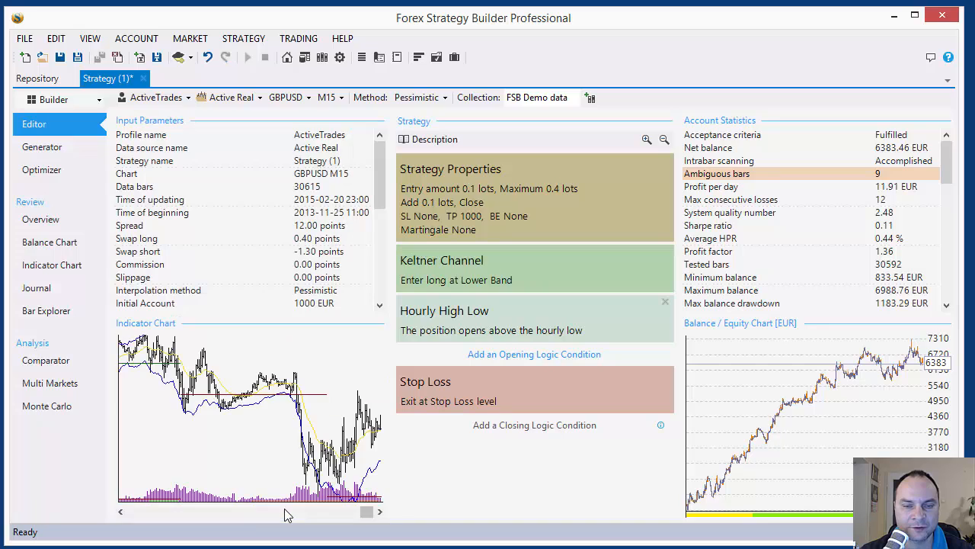
# - Examine the default Keltner Channel bands against the price on the indicator chart
pyautogui.click(253, 439)
pyautogui.scroll(2, 470, 254)
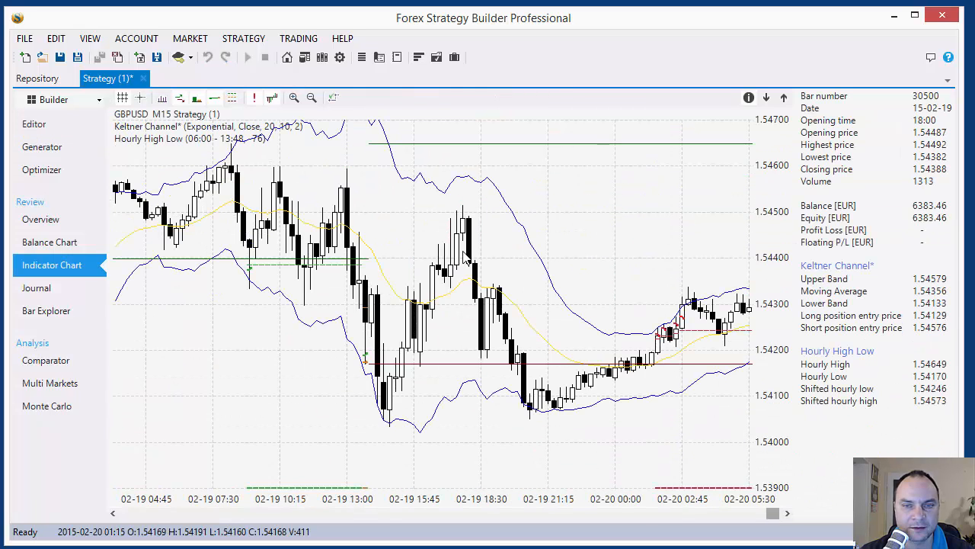
pyautogui.scroll(1, 161, 249)
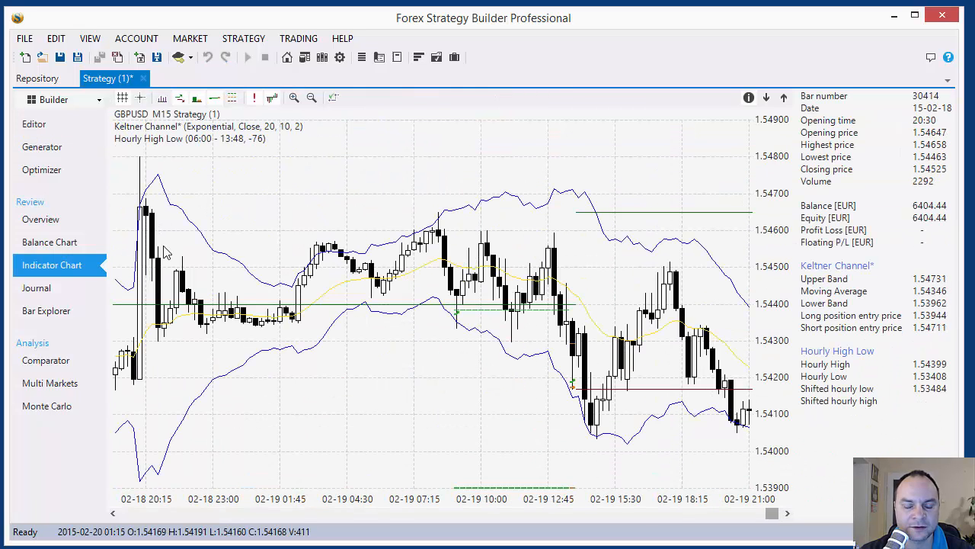
# - Replace the Keltner Channel opening point with Bollinger Bands, set to Enter long at Lower Band
pyautogui.click(34, 126)
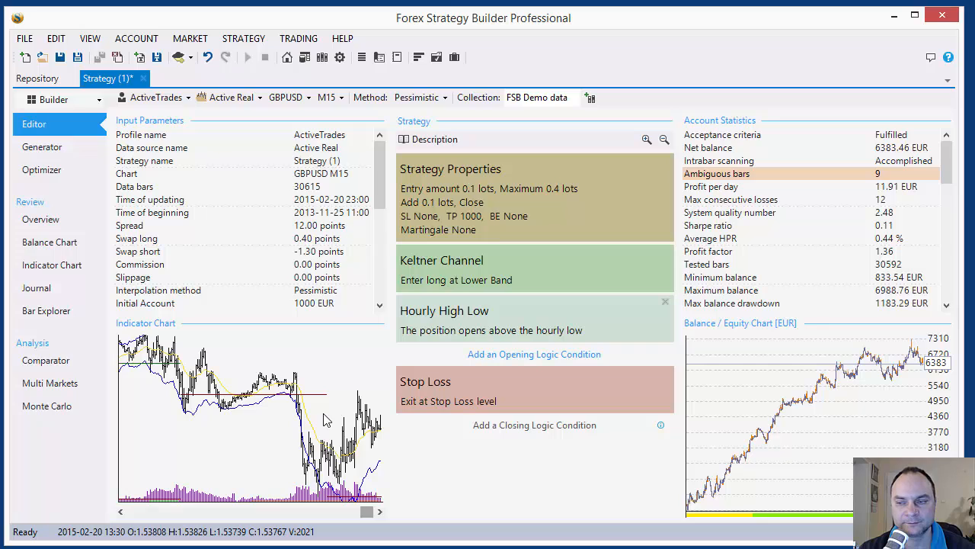
pyautogui.click(448, 266)
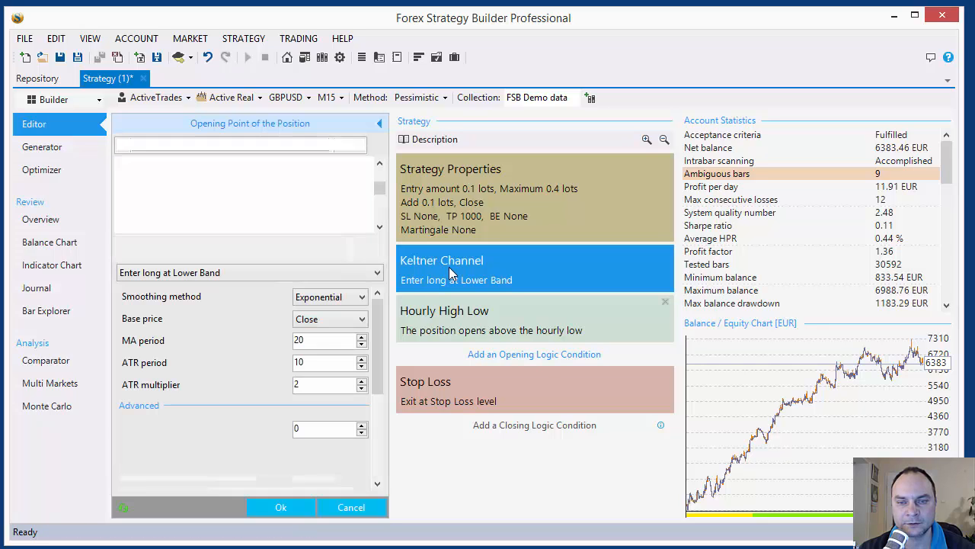
pyautogui.moveTo(449, 267)
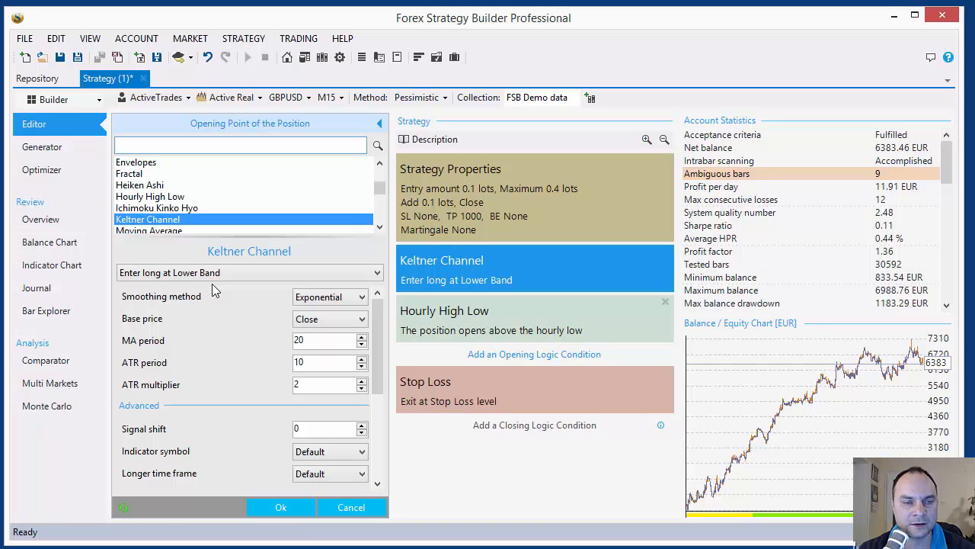
pyautogui.click(380, 228)
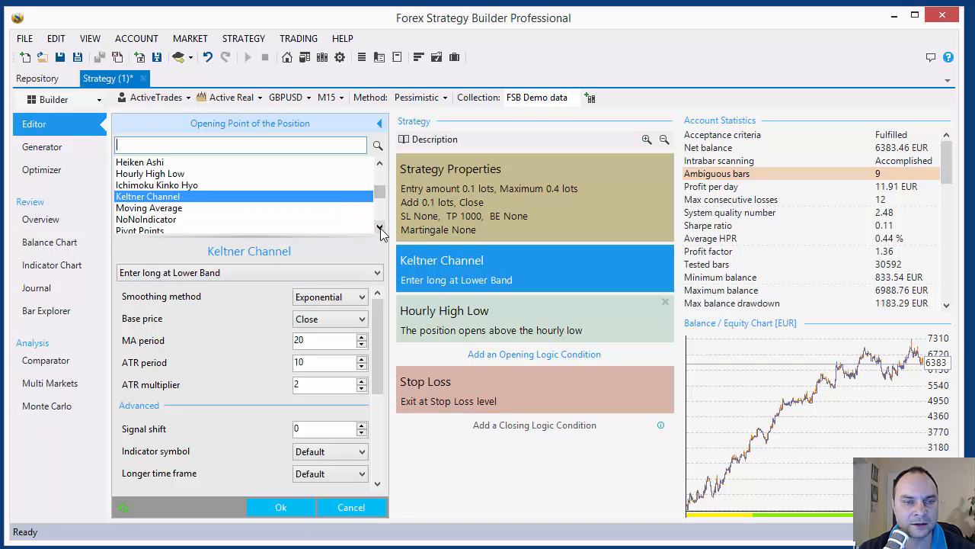
pyautogui.click(379, 228)
pyautogui.click(380, 228)
pyautogui.click(379, 227)
pyautogui.click(379, 228)
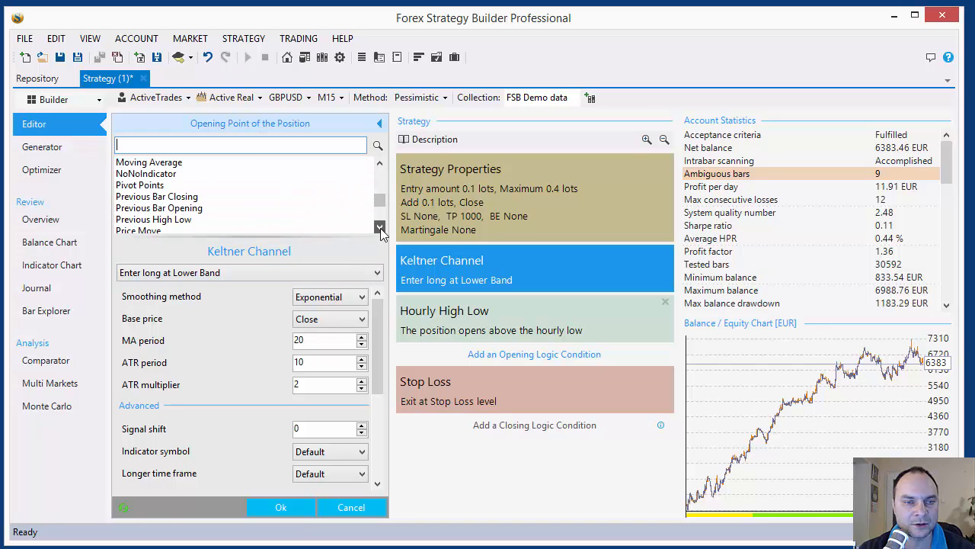
pyautogui.click(261, 143)
pyautogui.write('bo')
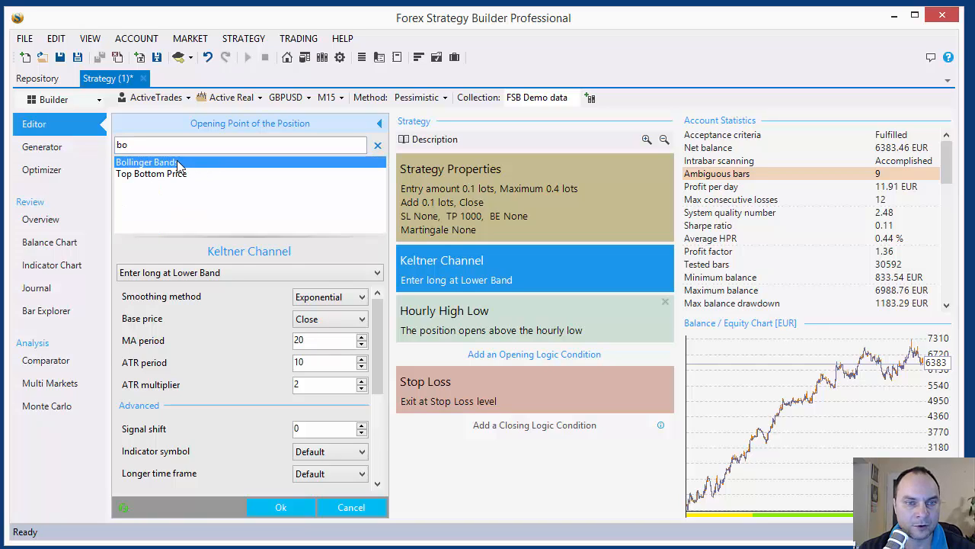
pyautogui.click(177, 163)
pyautogui.click(202, 272)
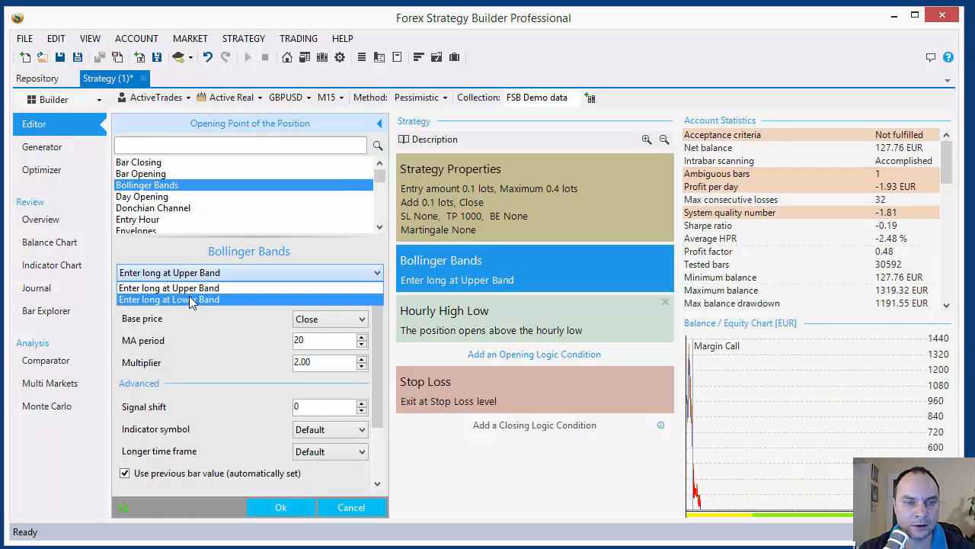
pyautogui.click(169, 302)
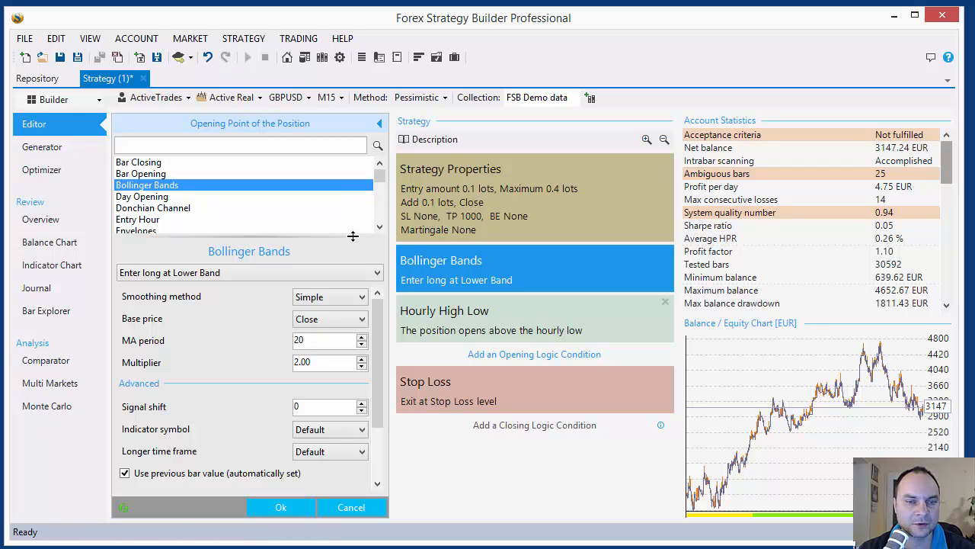
# - Try different Bollinger Bands MA periods, from 15 up to 36, to compare the backtest
pyautogui.scroll(-1, 328, 341)
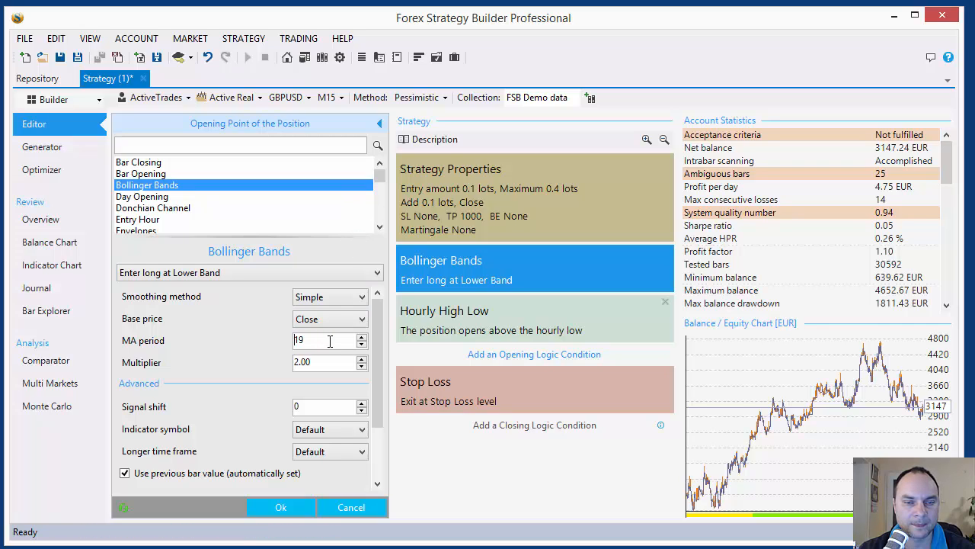
pyautogui.scroll(-2, 330, 341)
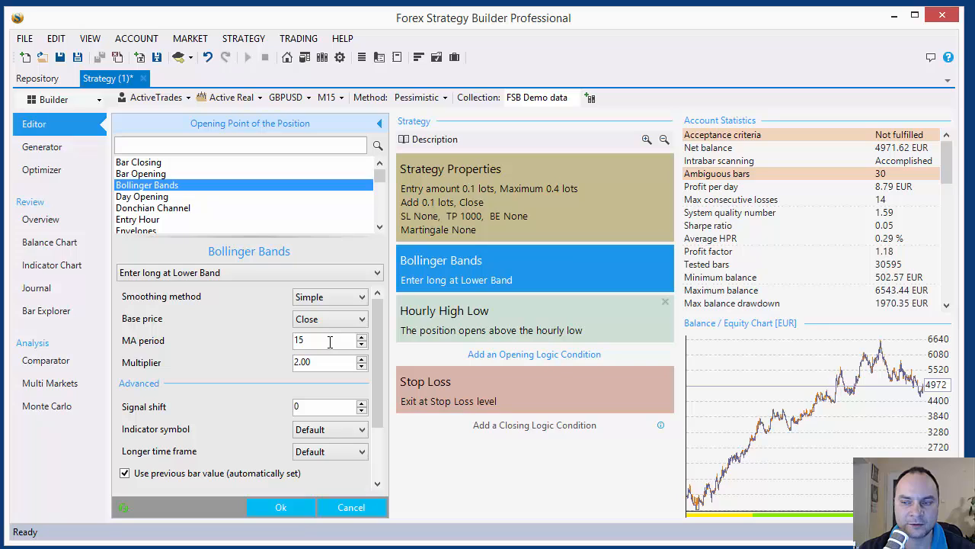
pyautogui.scroll(-1, 330, 342)
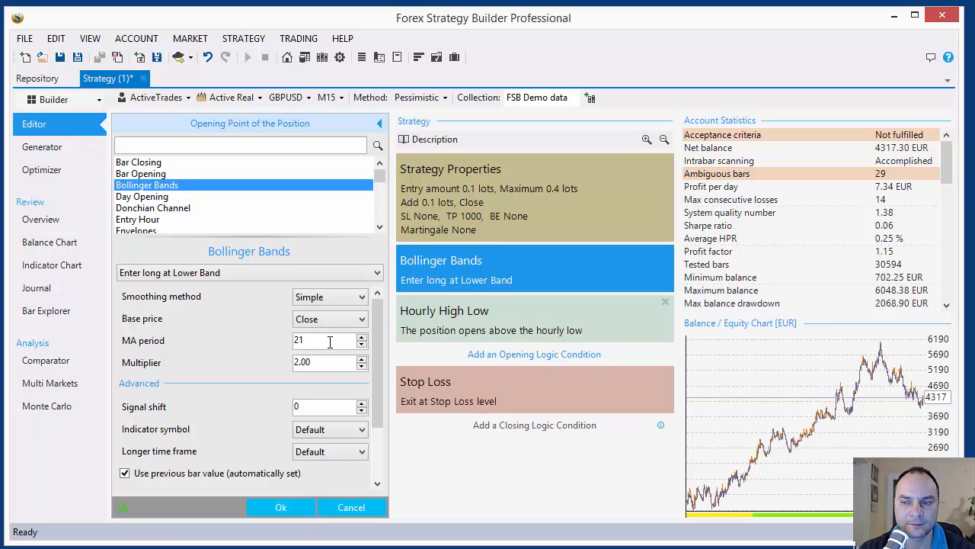
pyautogui.scroll(1, 329, 342)
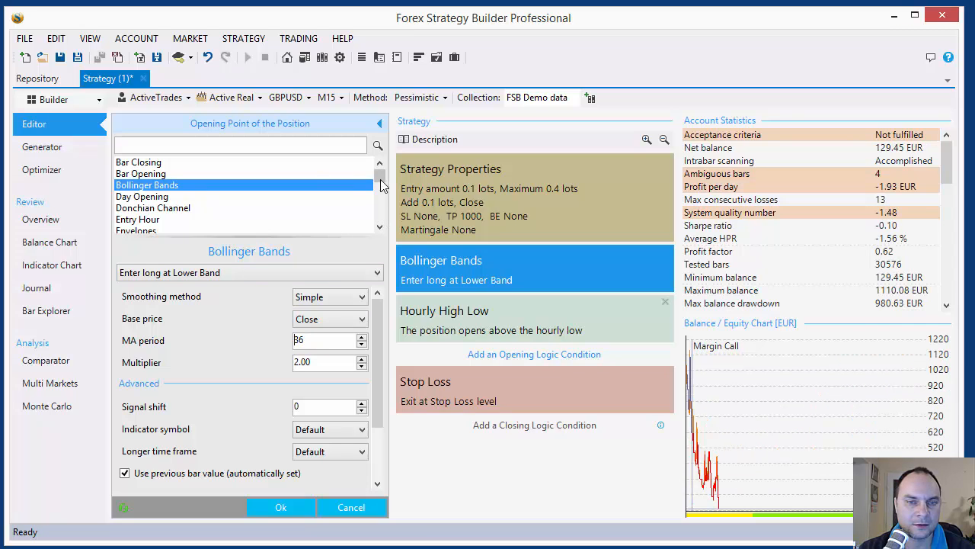
# - Try Envelopes as the opening point in place of Bollinger Bands, set to Enter long at Lower Band
pyautogui.click(194, 146)
pyautogui.write('en')
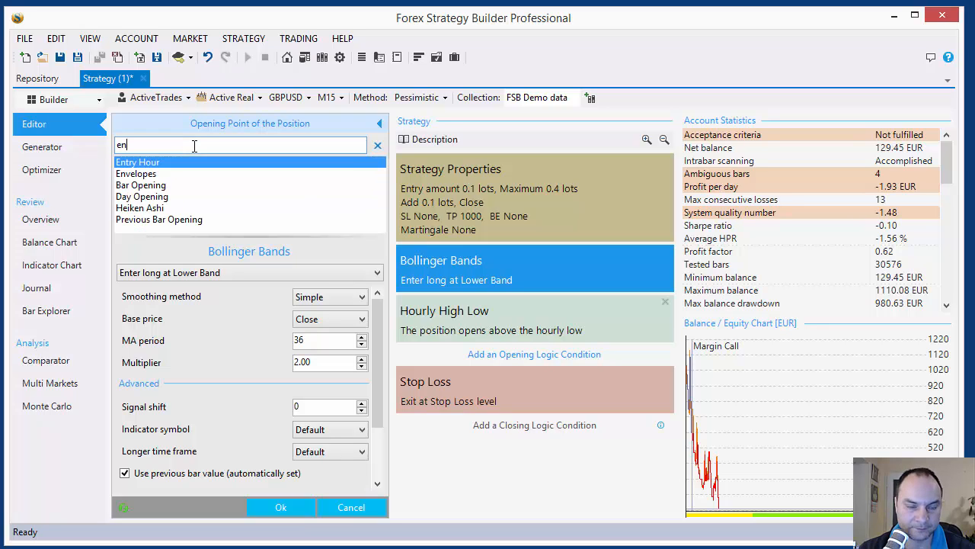
pyautogui.click(143, 174)
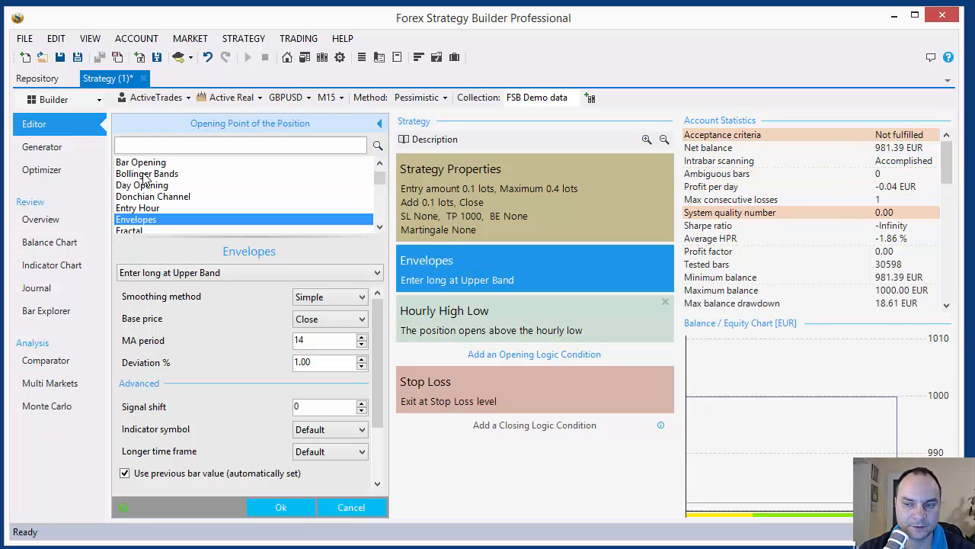
pyautogui.click(270, 275)
pyautogui.click(210, 297)
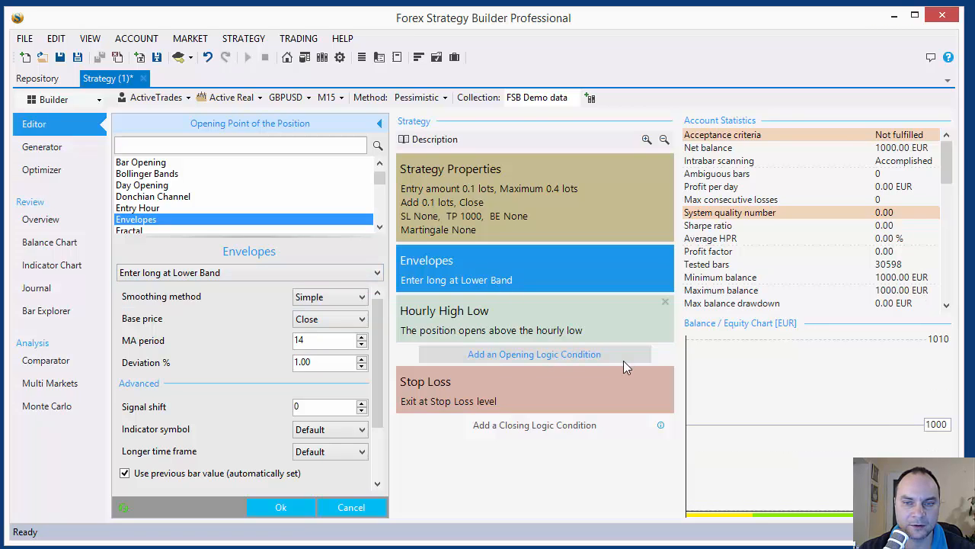
# - Try Donchian Channel as the opening point, set to Enter long at Lower Band
pyautogui.click(172, 198)
pyautogui.click(264, 272)
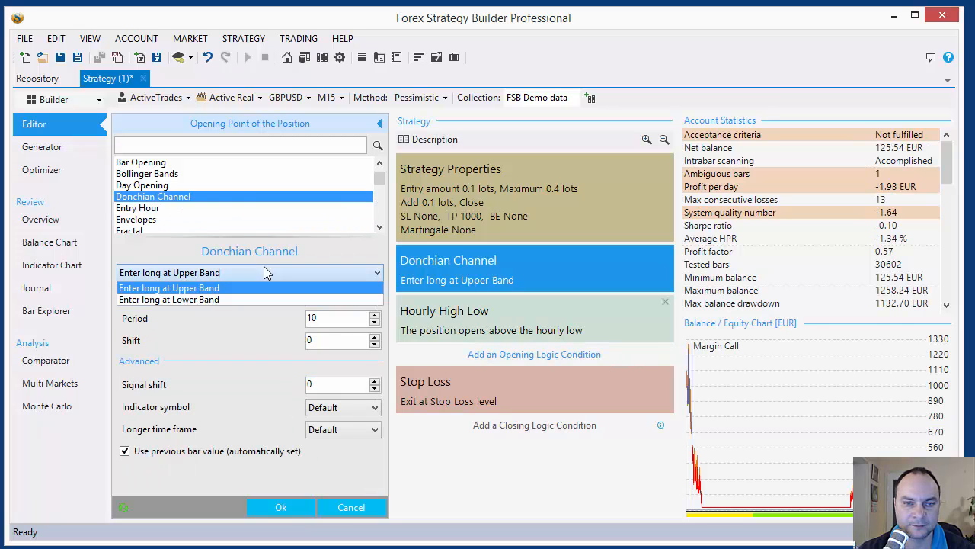
pyautogui.click(213, 300)
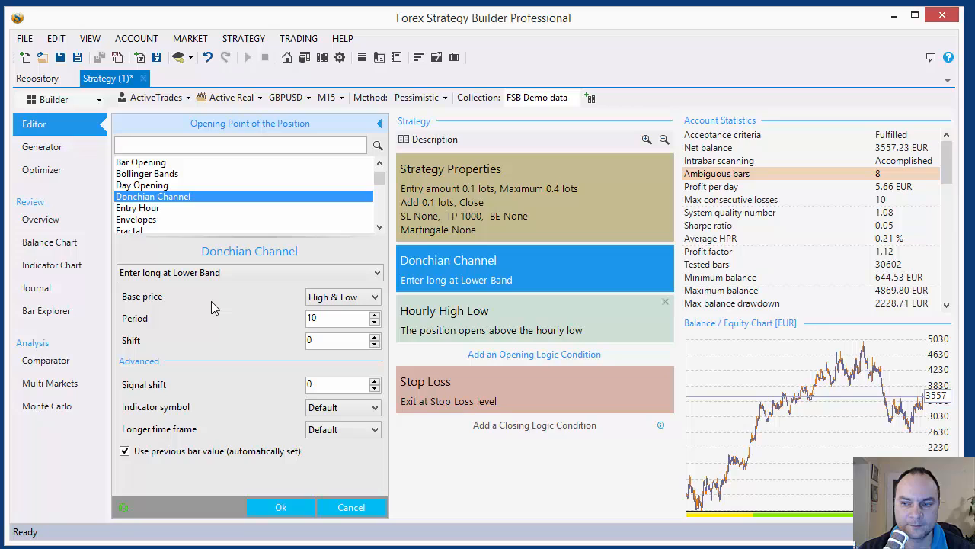
# - Switch the opening point back to Keltner Channel, set it to Enter long at Lower Band, and accept it
pyautogui.click(189, 143)
pyautogui.write('ke')
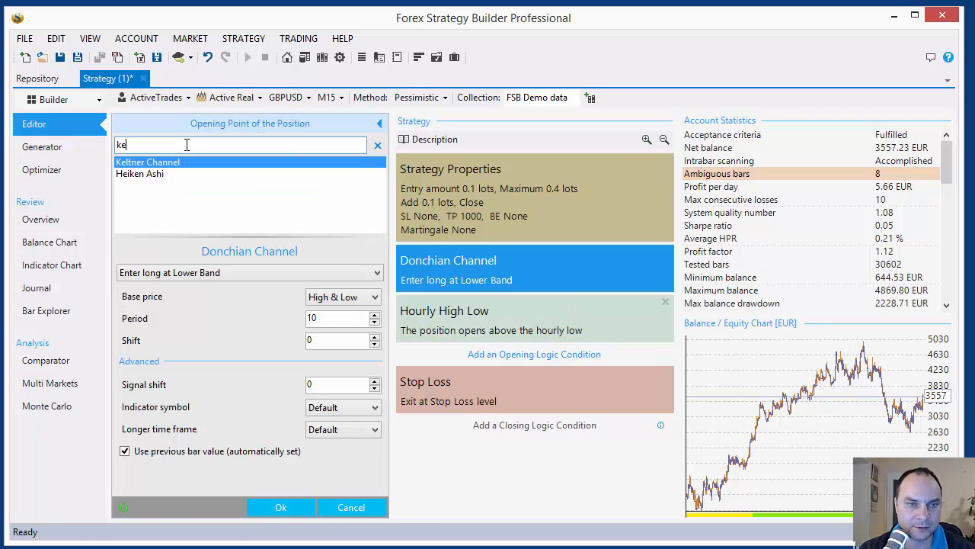
pyautogui.click(165, 162)
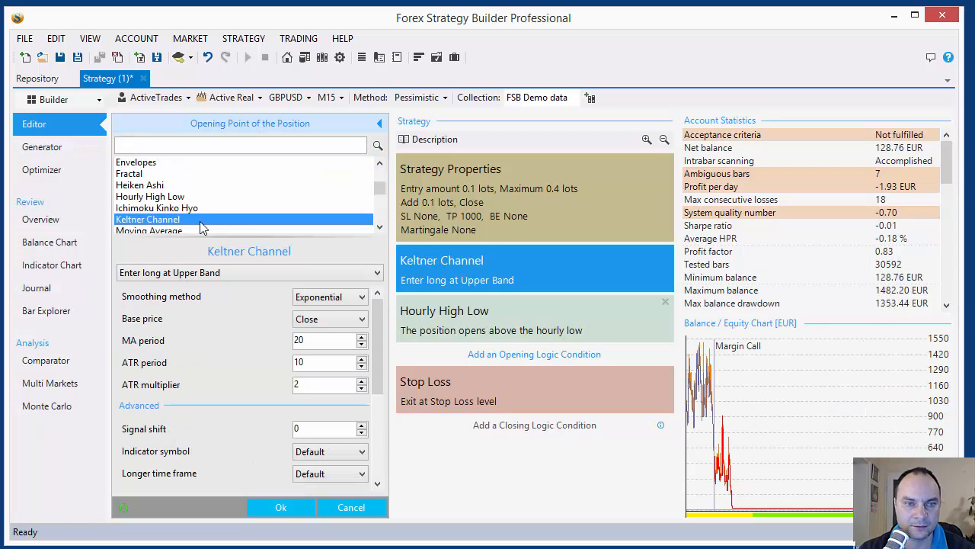
pyautogui.click(186, 275)
pyautogui.click(174, 299)
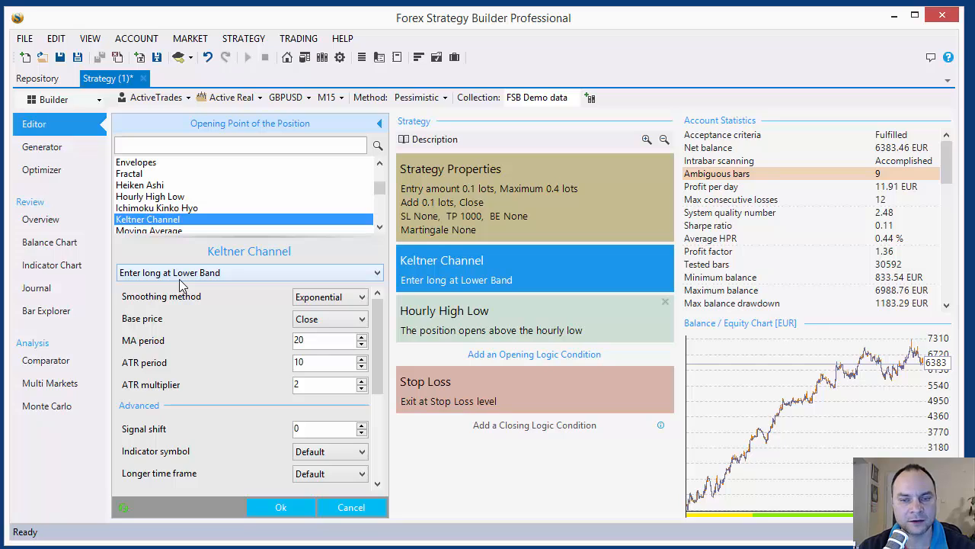
pyautogui.click(271, 509)
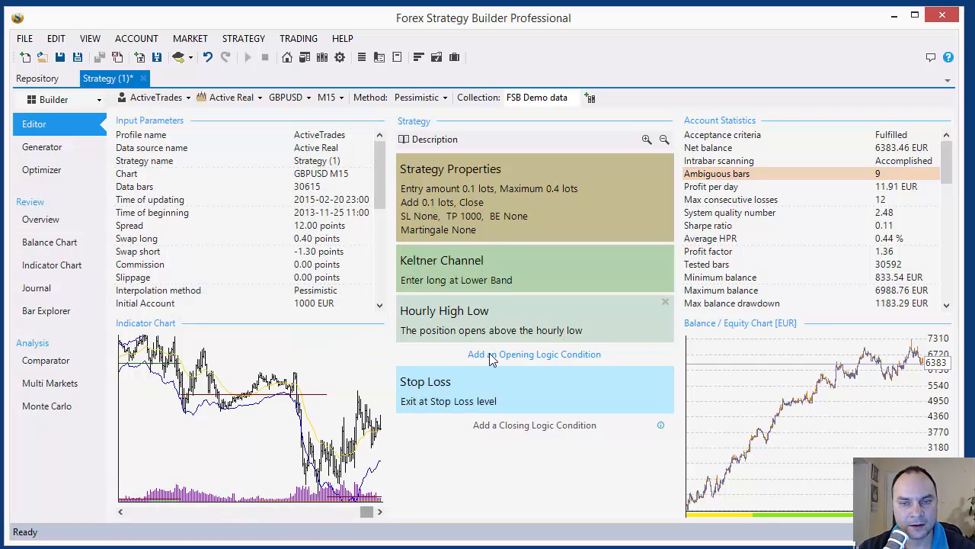
# - Check the Stop Loss closing point's distance and the protection values in the strategy properties
pyautogui.click(455, 390)
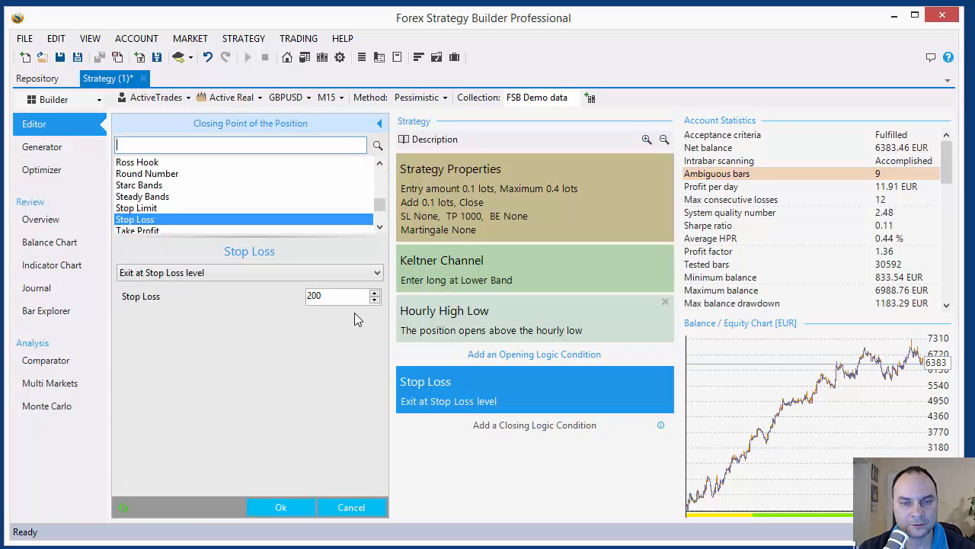
pyautogui.click(349, 508)
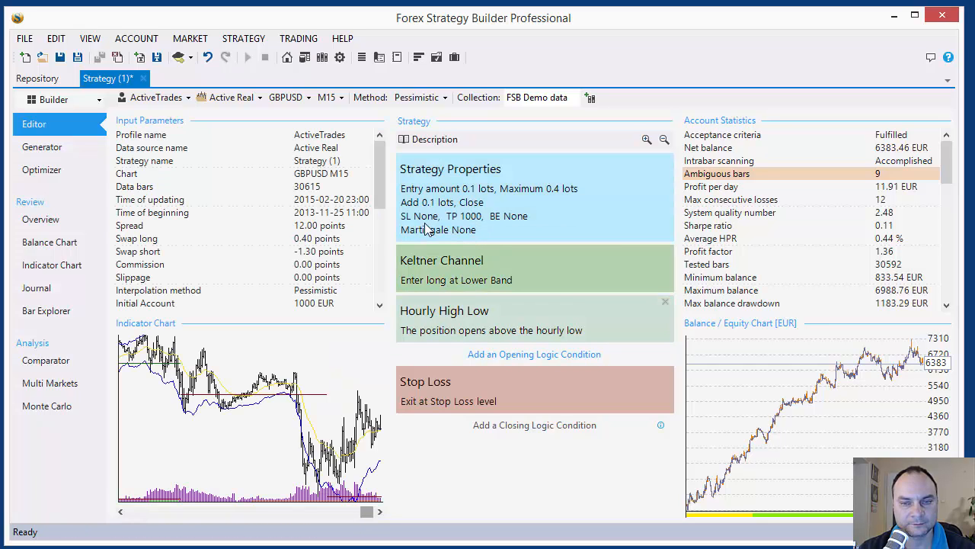
pyautogui.moveTo(474, 224)
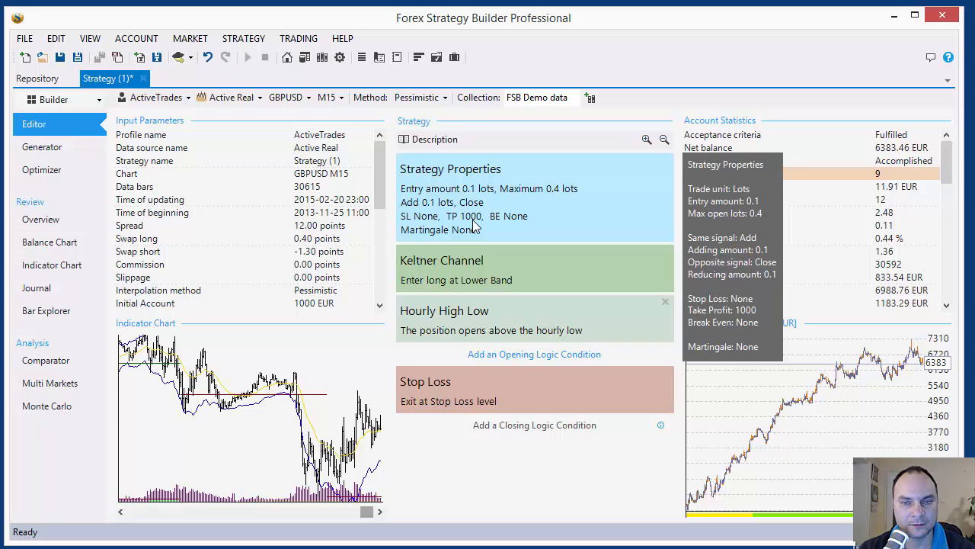
# - Replace the Stop Loss closing point with NoNoIndicator, set to No exit, and accept it
pyautogui.click(453, 393)
pyautogui.moveTo(432, 401)
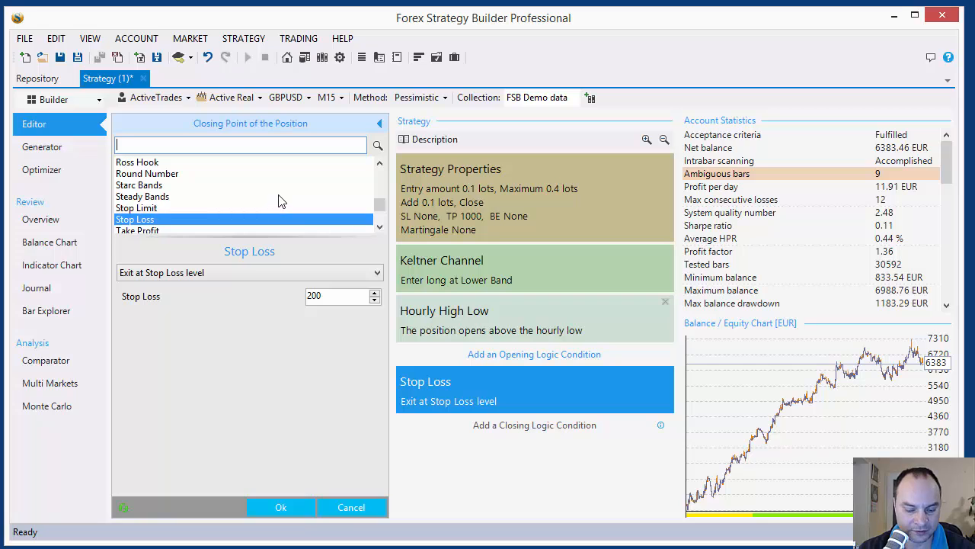
pyautogui.write('n')
pyautogui.click(187, 163)
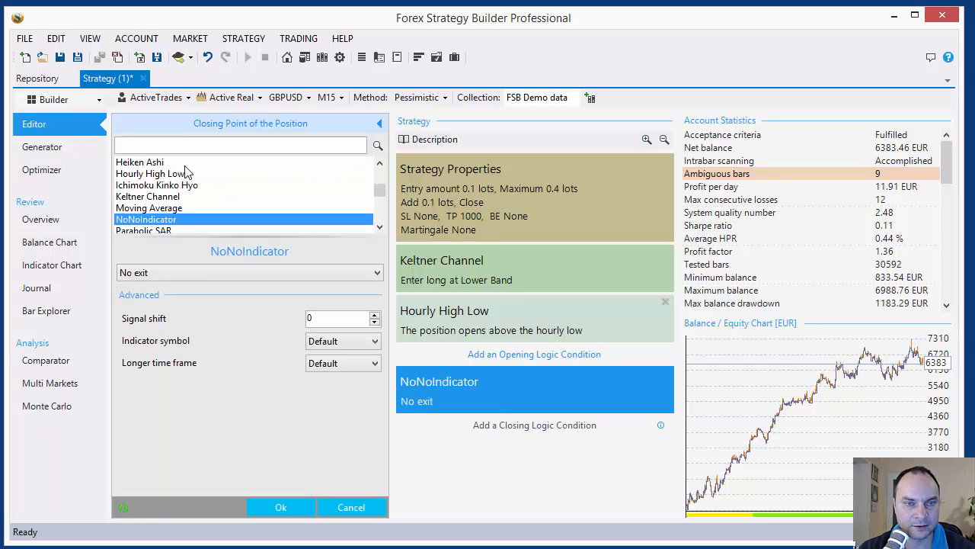
pyautogui.click(279, 507)
# - Enable the Stop Loss in the strategy properties, set it to 200 points, and accept it
pyautogui.click(451, 207)
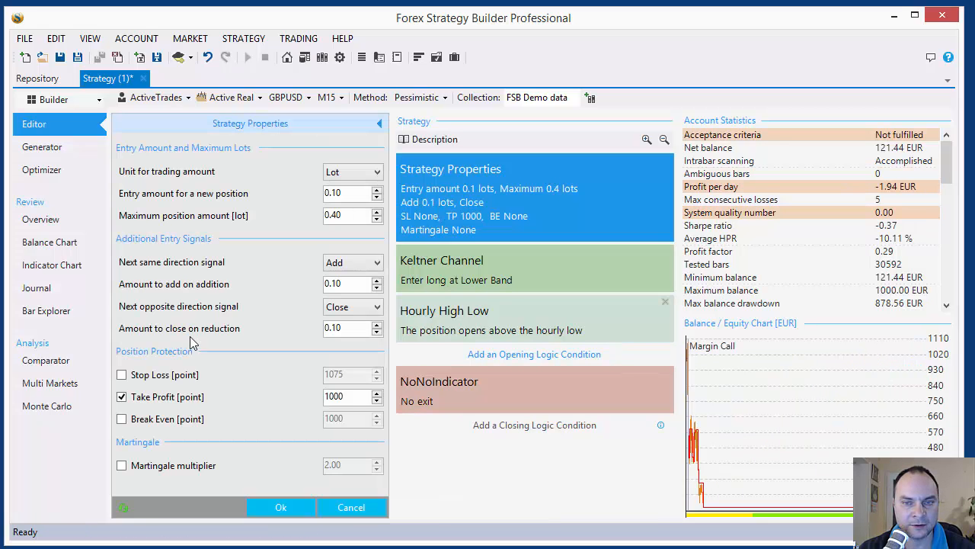
pyautogui.click(152, 375)
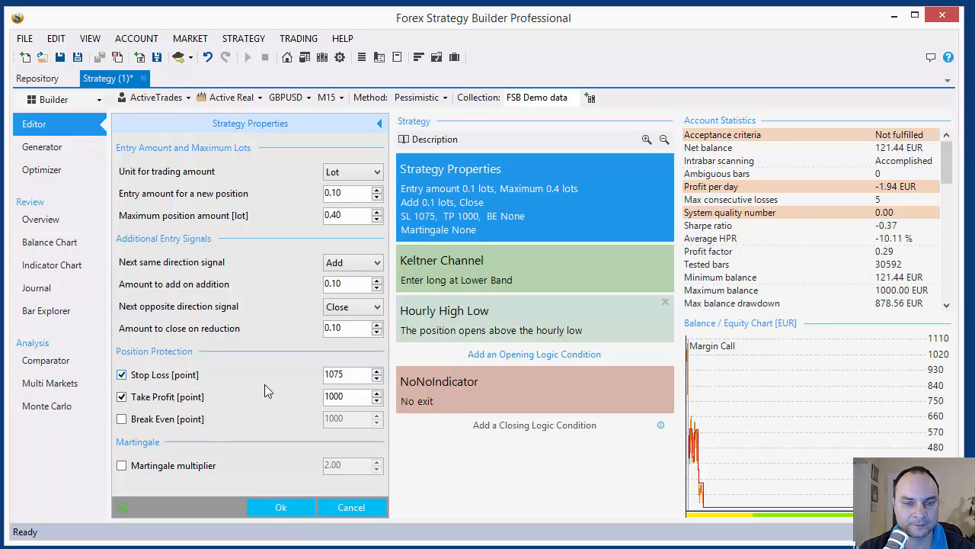
pyautogui.press('Tab')
pyautogui.write('200')
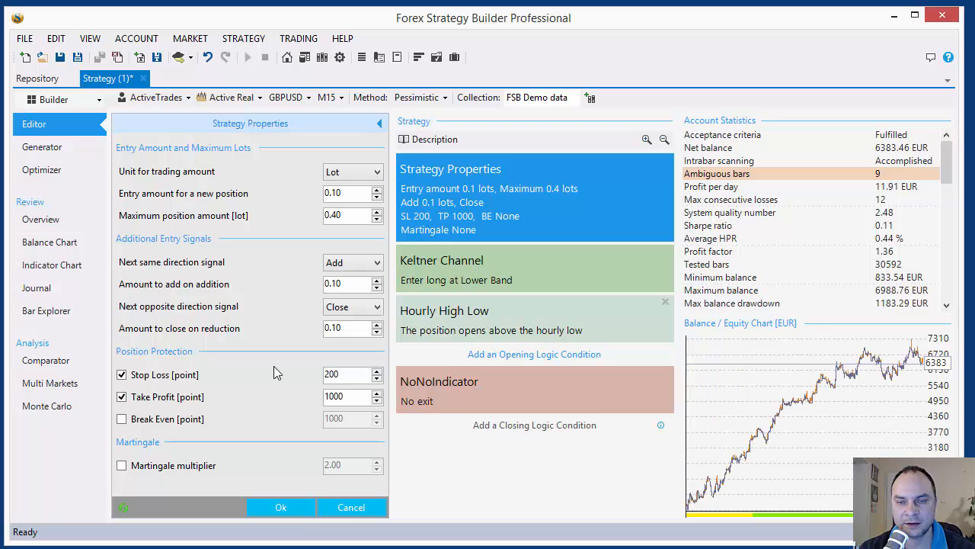
pyautogui.doubleClick(344, 374)
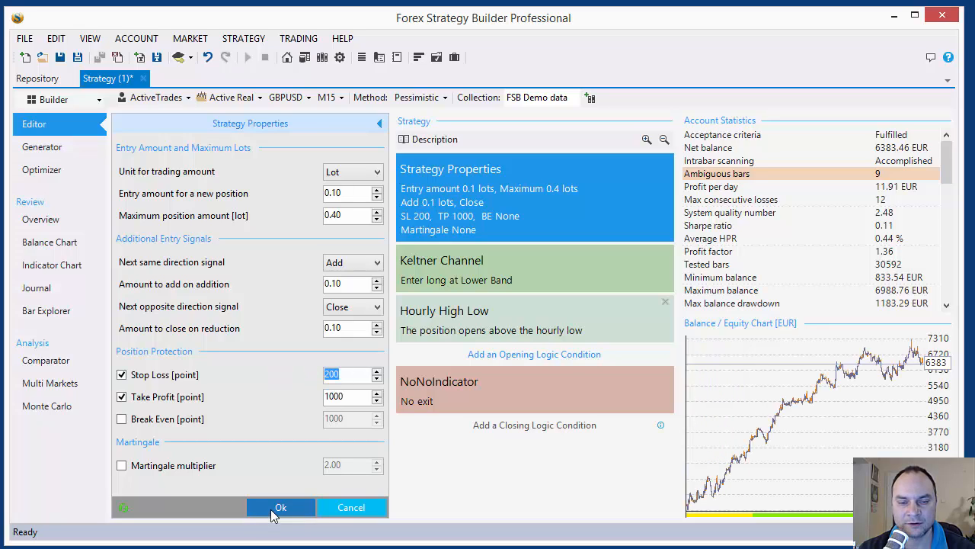
pyautogui.click(270, 508)
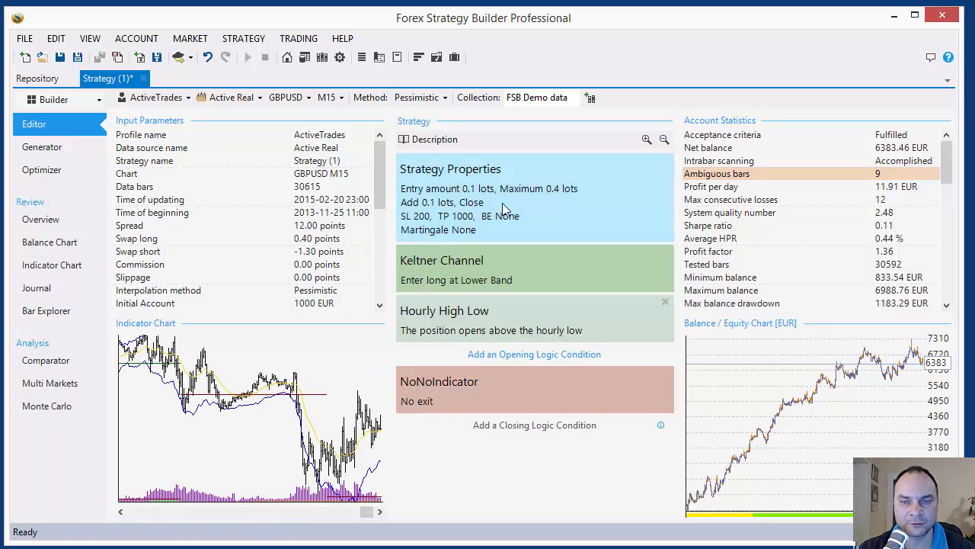
# - Review the strategy's slots and the parameters of the Hourly High Low opening condition
pyautogui.moveTo(503, 210)
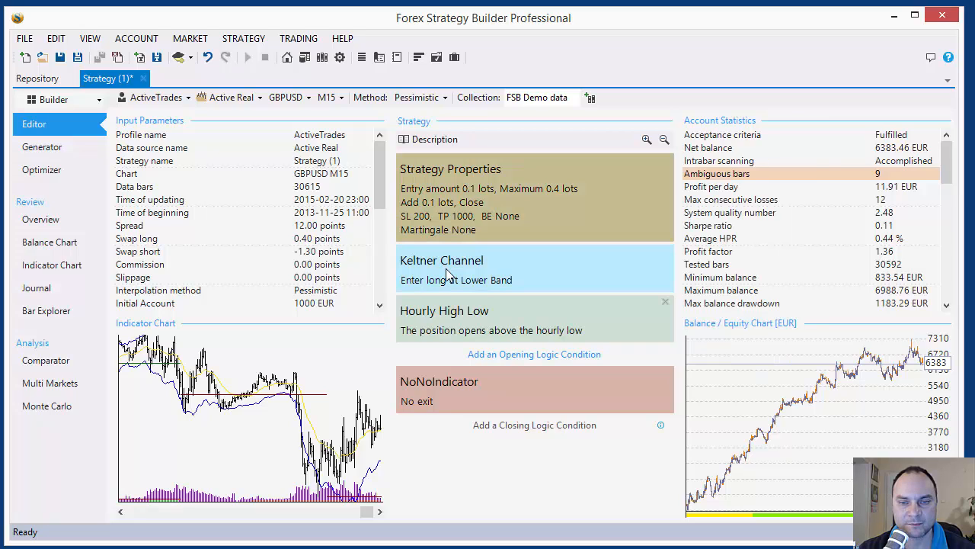
pyautogui.moveTo(449, 276)
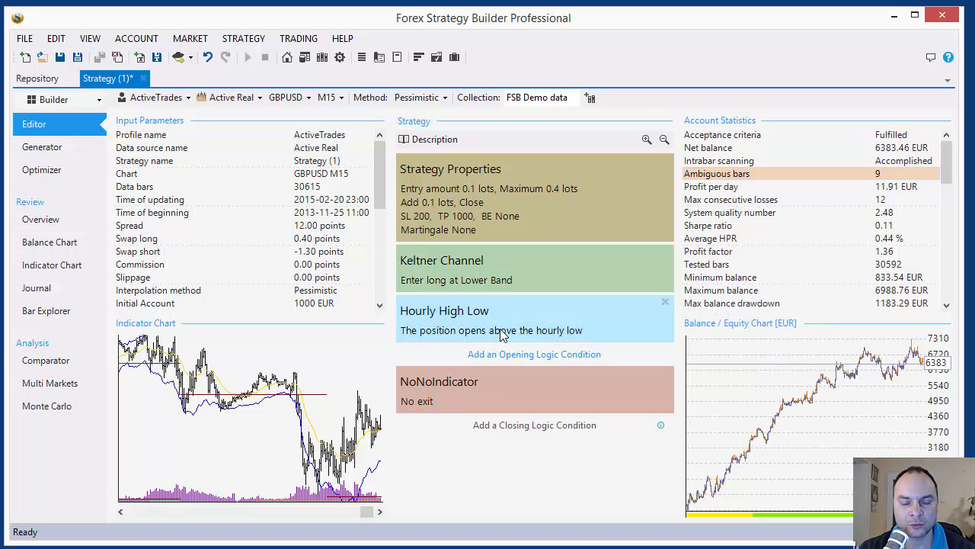
pyautogui.moveTo(501, 336)
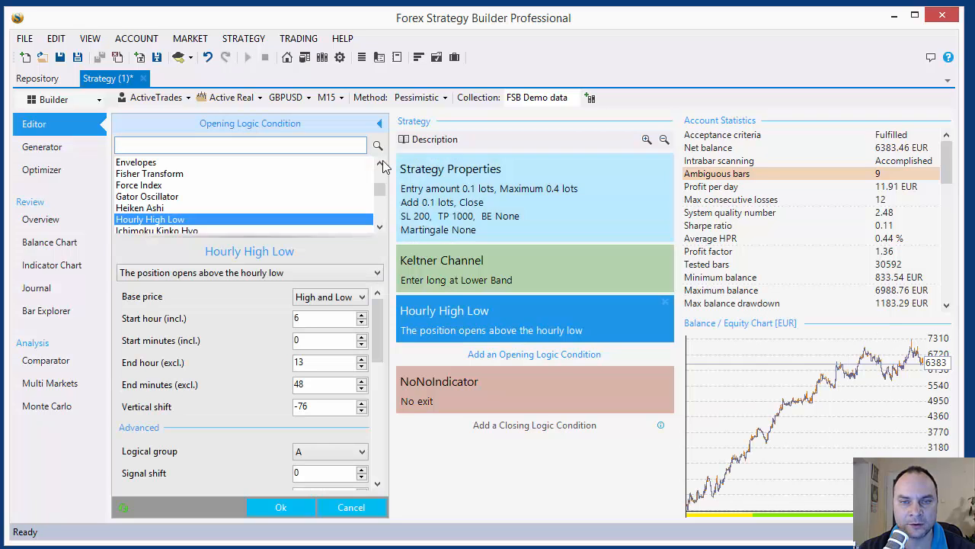
pyautogui.click(376, 127)
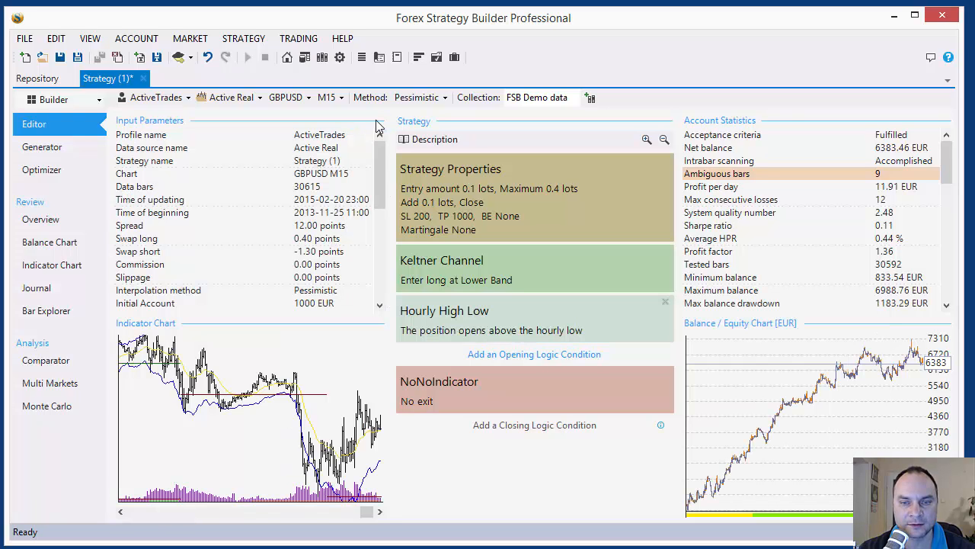
# - Review the Generator's common options for additional entry signals and position protection
pyautogui.click(40, 149)
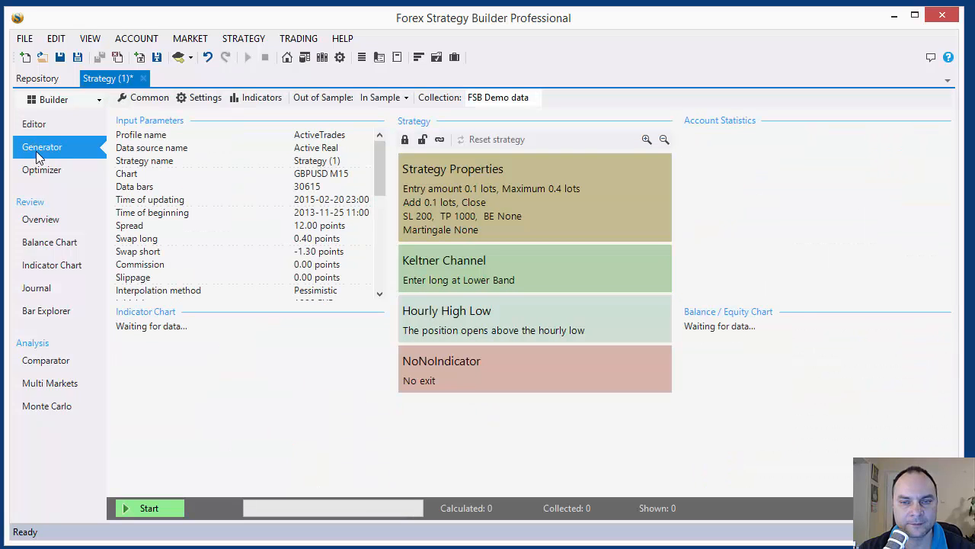
pyautogui.click(496, 220)
pyautogui.click(120, 193)
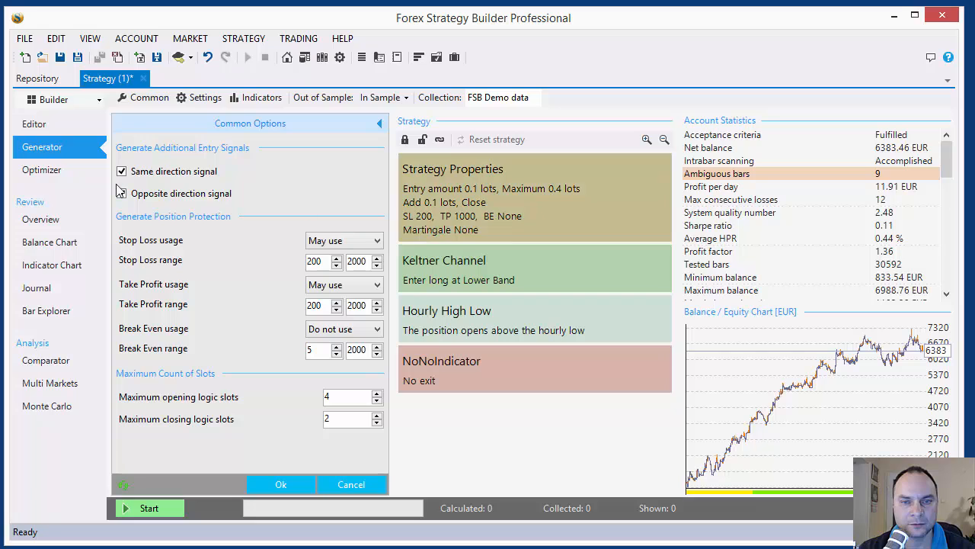
pyautogui.click(374, 484)
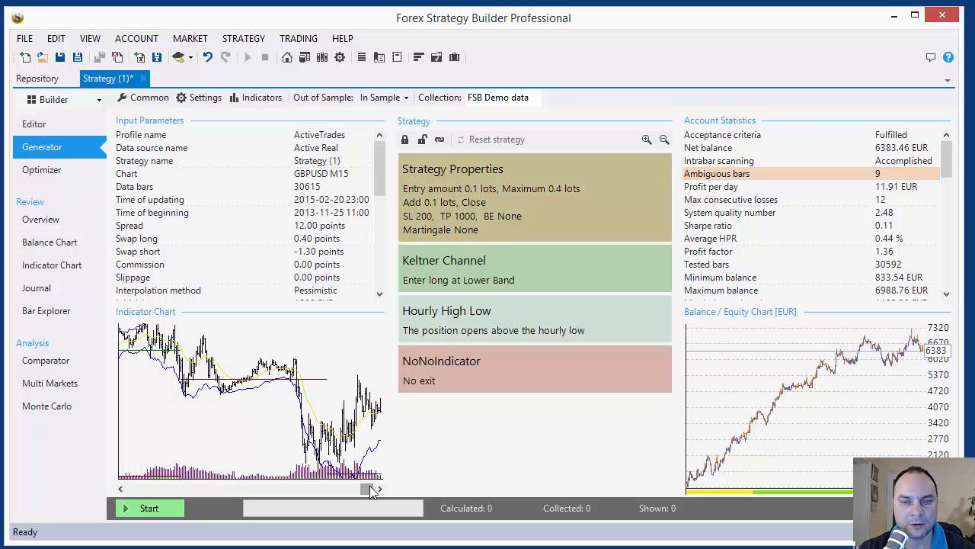
# - Try Reduce for the next opposite direction signal in the strategy properties and set it back to Close
pyautogui.click(35, 125)
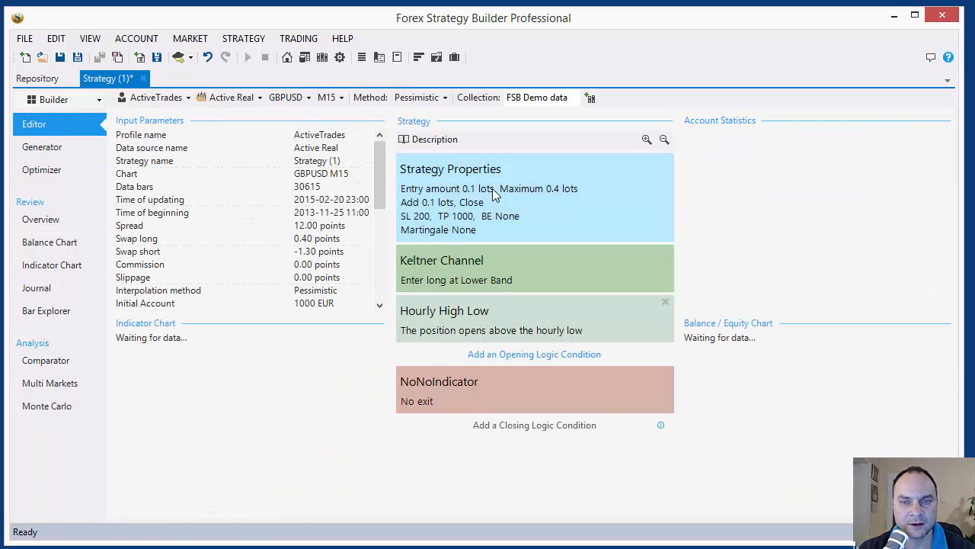
pyautogui.click(499, 195)
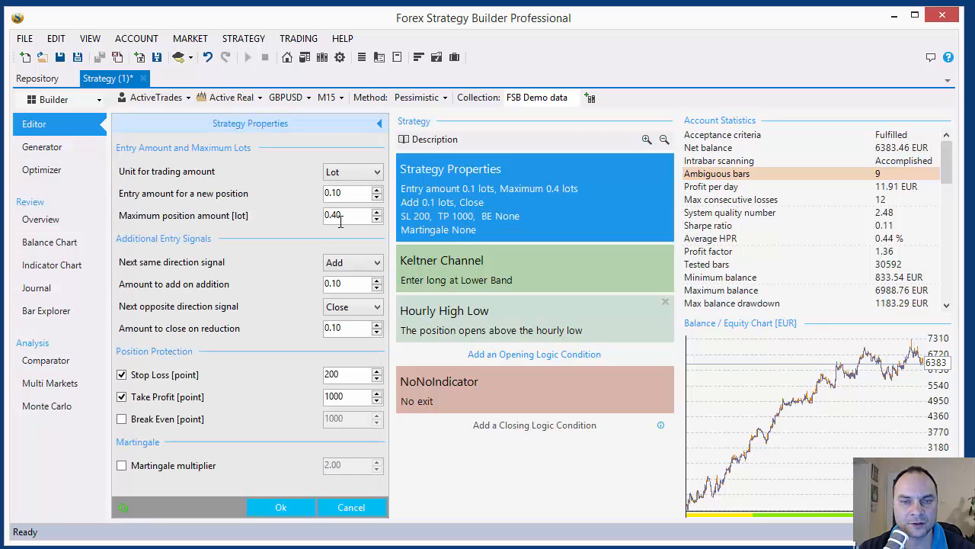
pyautogui.click(352, 307)
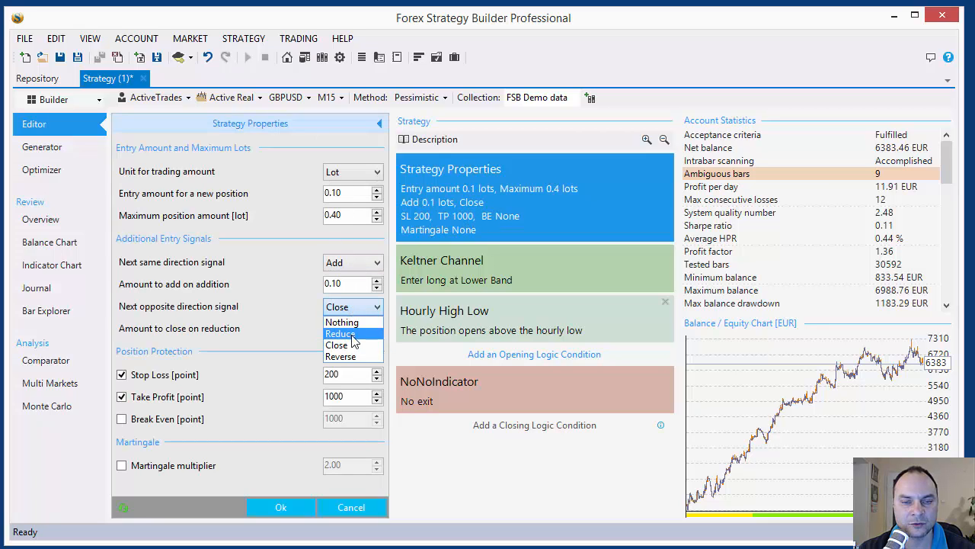
pyautogui.click(350, 328)
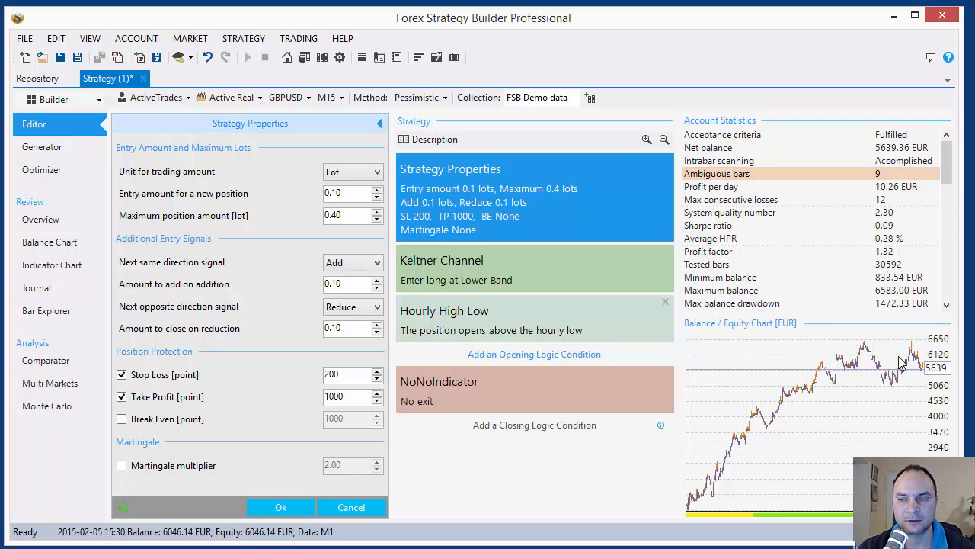
pyautogui.click(362, 307)
pyautogui.click(339, 346)
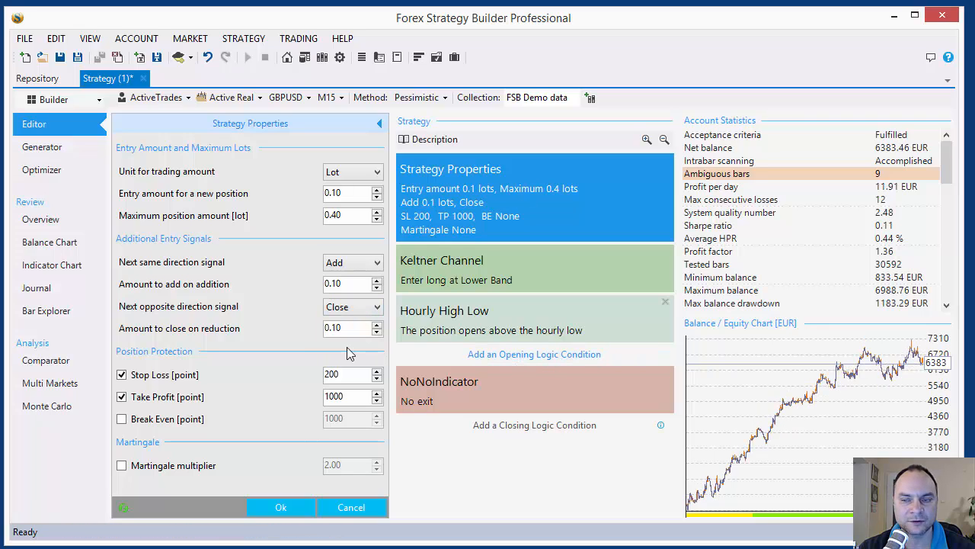
pyautogui.click(282, 507)
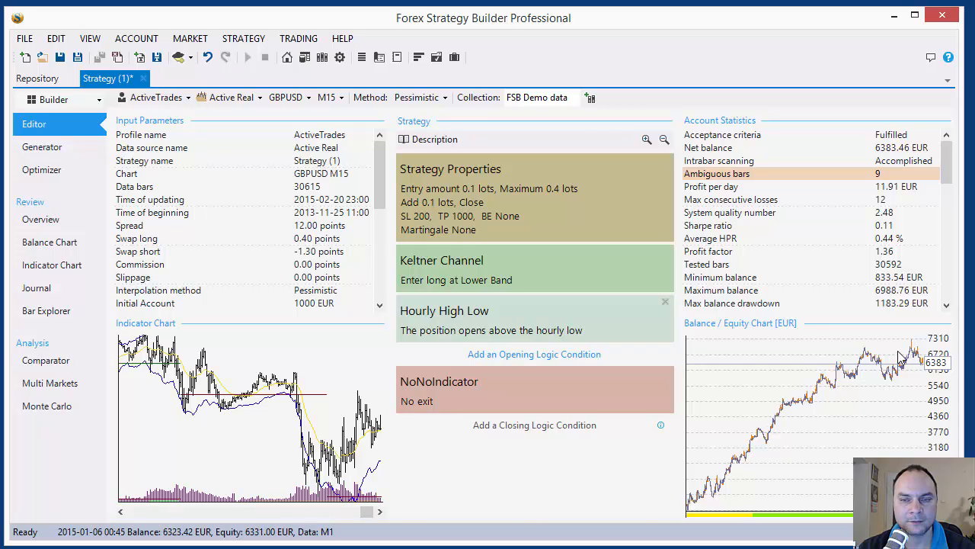
# - Run a Monte Carlo test of the strategy with randomized indicator parameters and stop it early
pyautogui.click(58, 410)
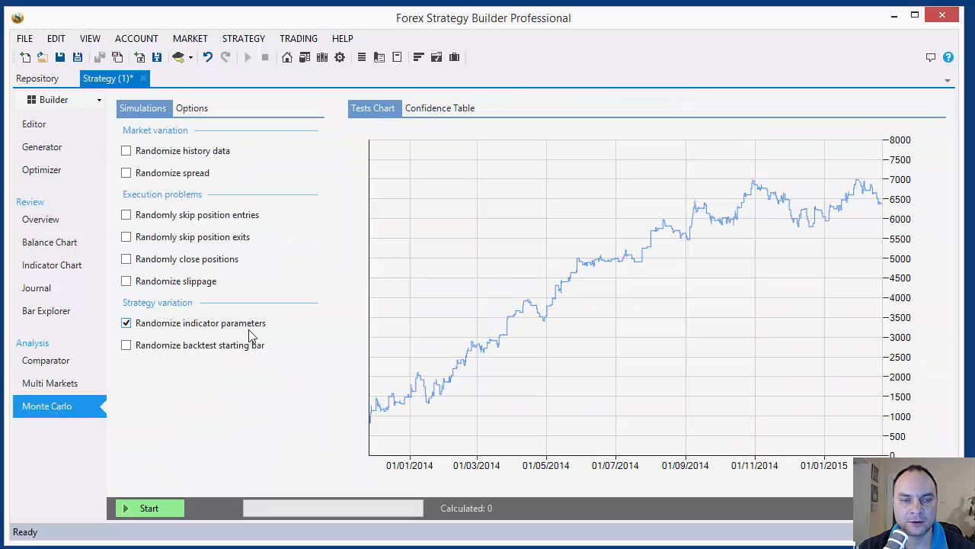
pyautogui.click(160, 509)
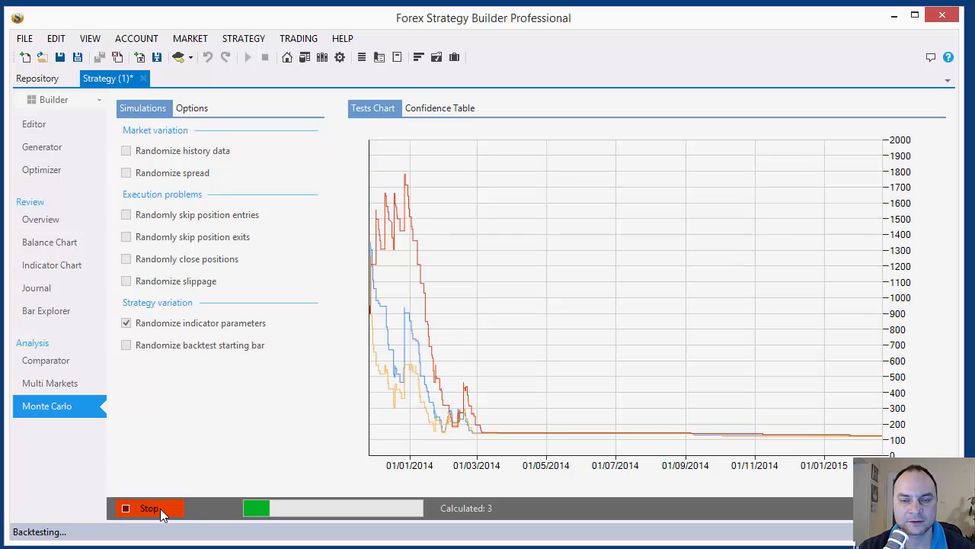
pyautogui.click(161, 508)
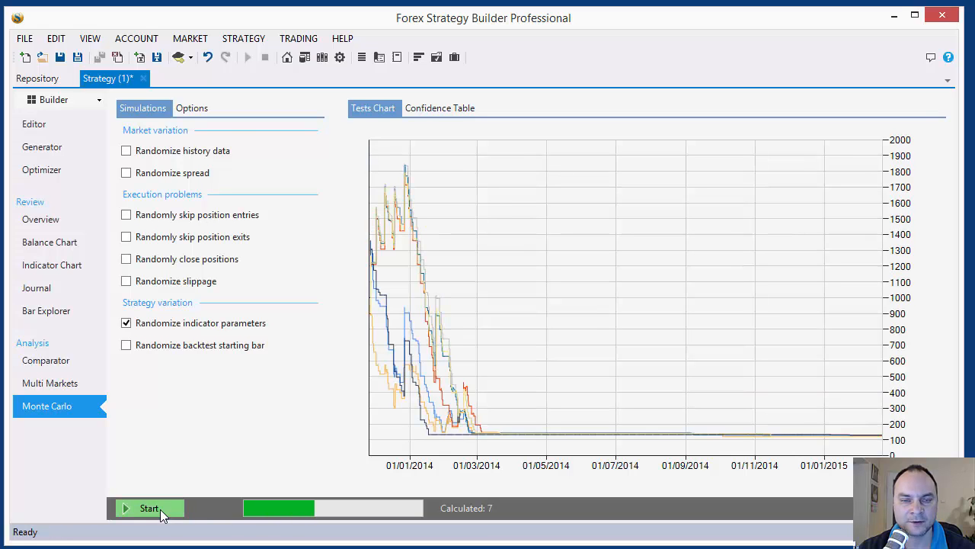
# - In the Generator's common options, set Stop Loss and Take Profit usage to Keep original and disable generating same and opposite direction signals
pyautogui.click(45, 132)
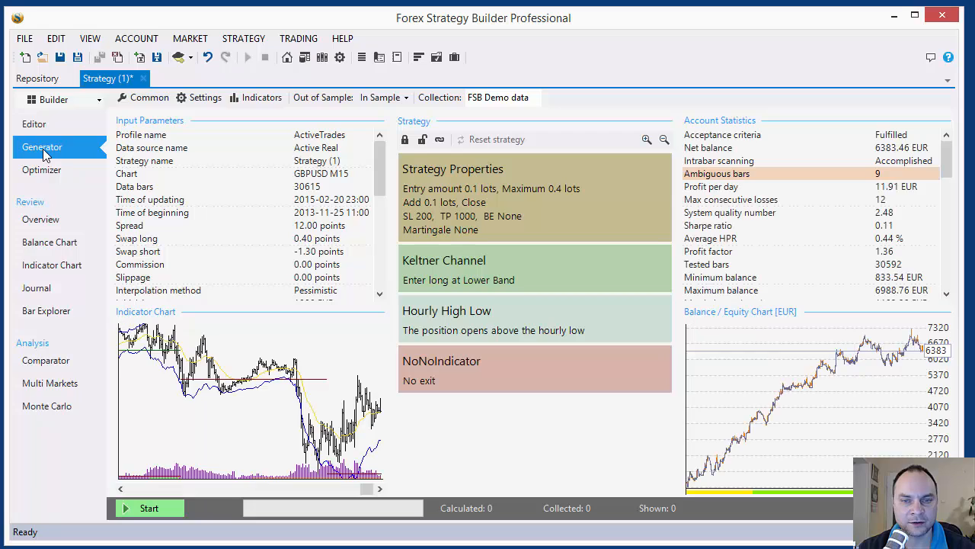
pyautogui.click(564, 233)
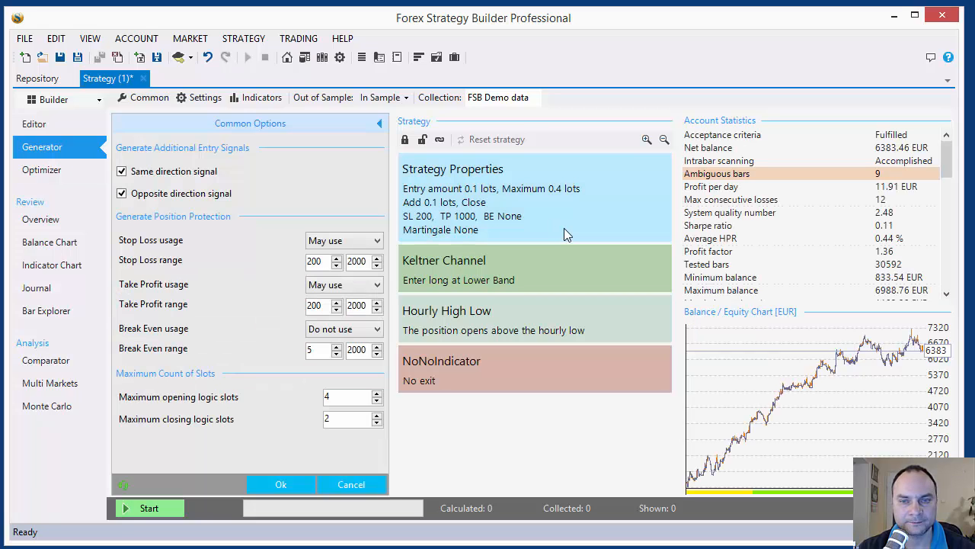
pyautogui.click(345, 240)
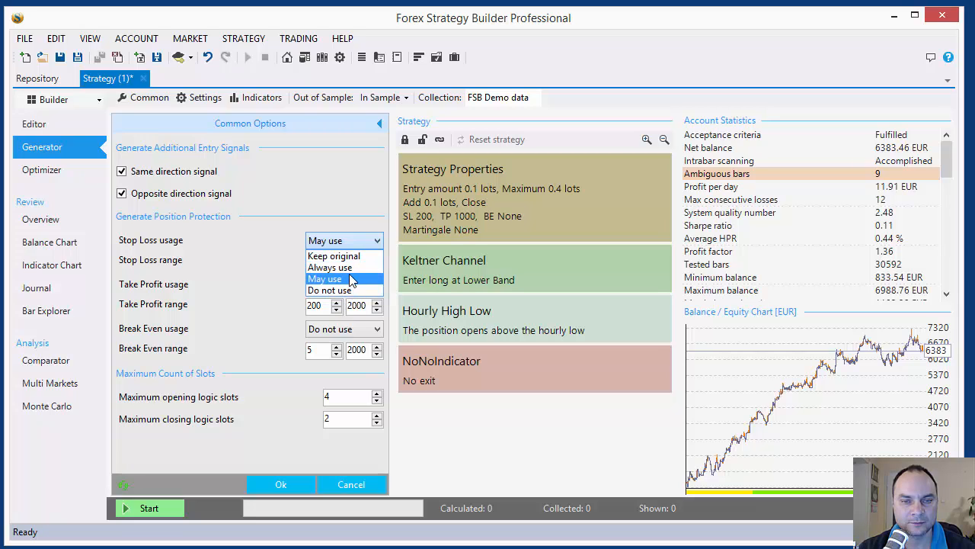
pyautogui.click(356, 257)
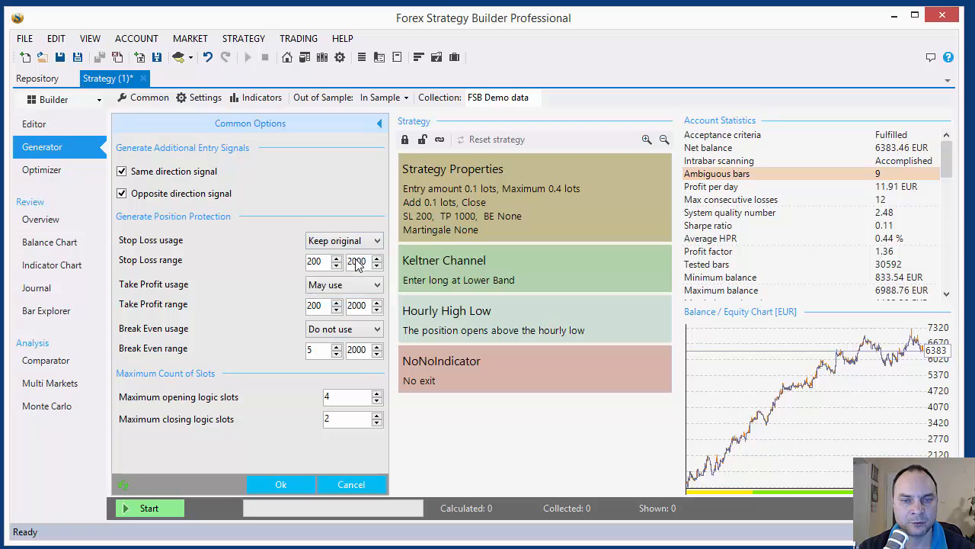
pyautogui.click(341, 286)
pyautogui.click(349, 300)
pyautogui.click(176, 174)
pyautogui.click(166, 197)
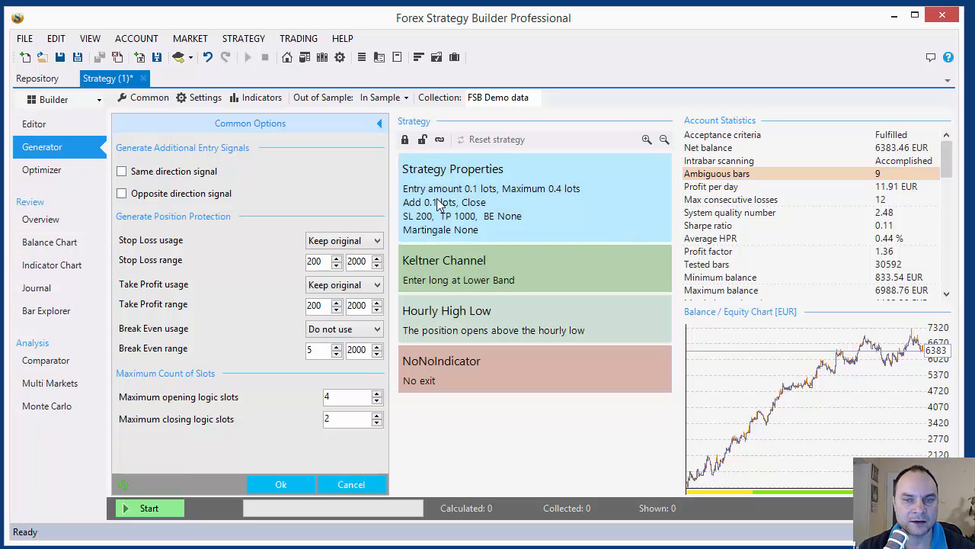
pyautogui.moveTo(482, 216)
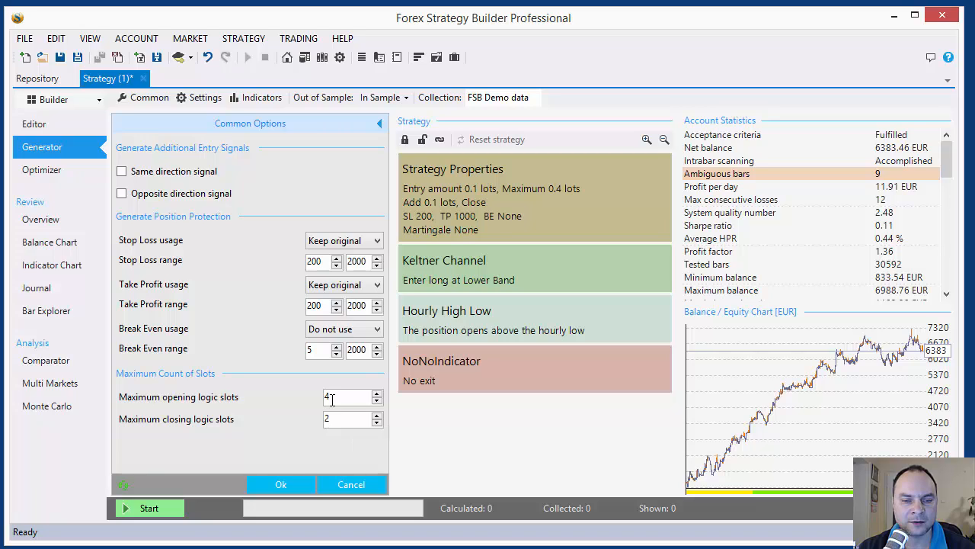
# - Limit the Generator to a maximum of 2 opening logic slots and 0 closing logic slots, and apply the options
pyautogui.click(377, 401)
pyautogui.click(376, 423)
pyautogui.click(376, 423)
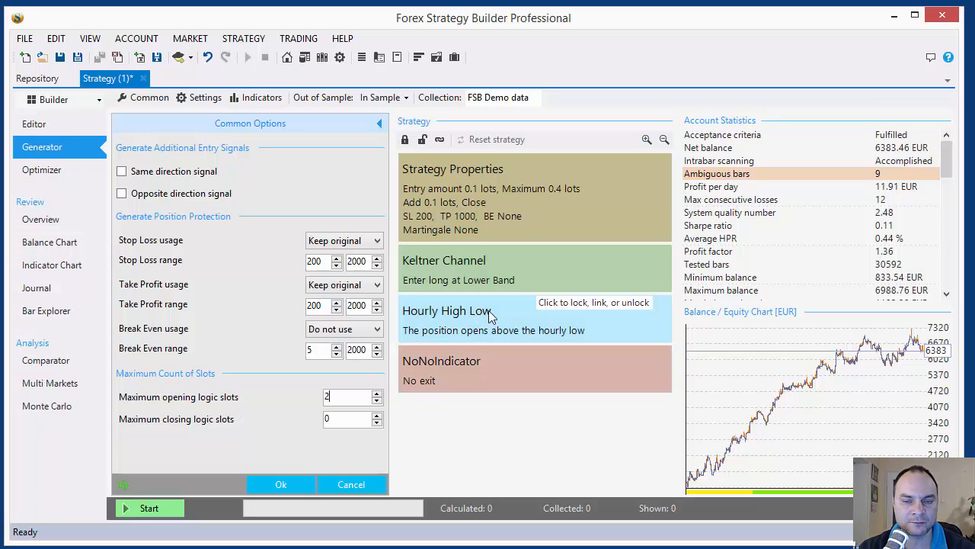
pyautogui.click(290, 481)
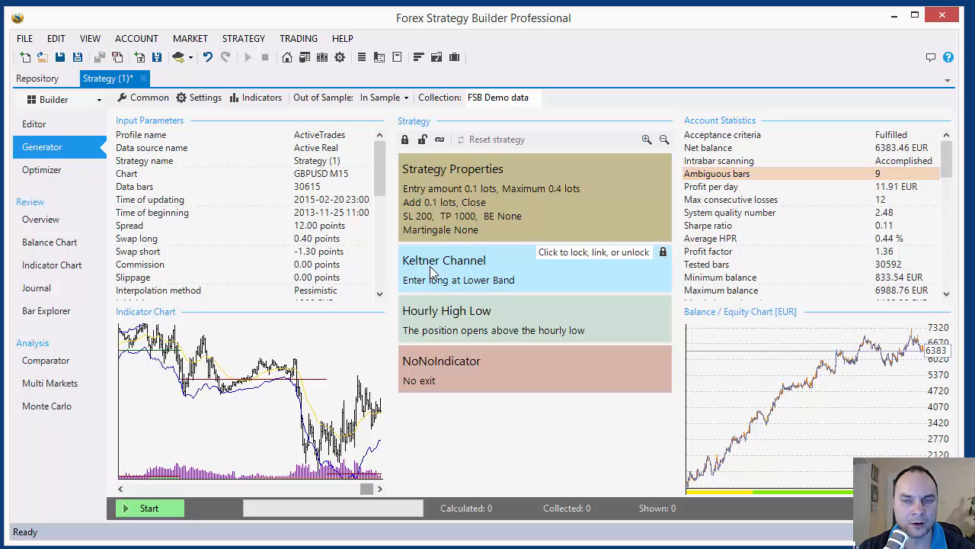
# - Lock the Keltner Channel and NoNoIndicator slots, leave the Hourly High Low slot unlocked, and start generating strategies
pyautogui.click(431, 273)
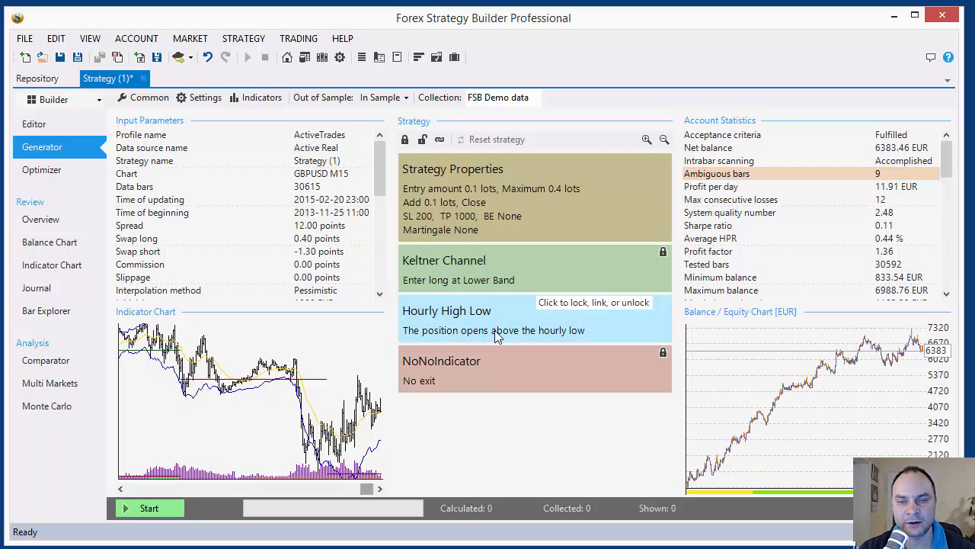
pyautogui.moveTo(495, 338)
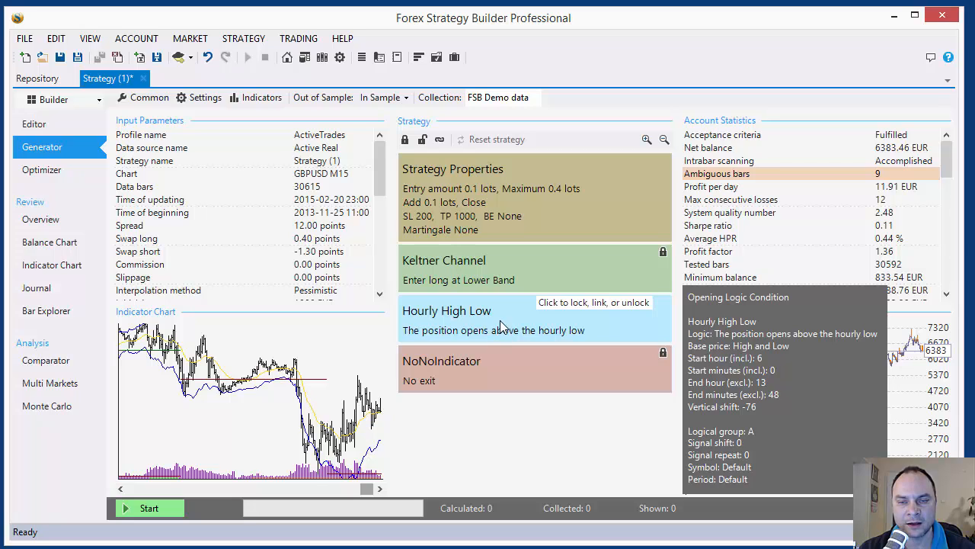
pyautogui.click(149, 508)
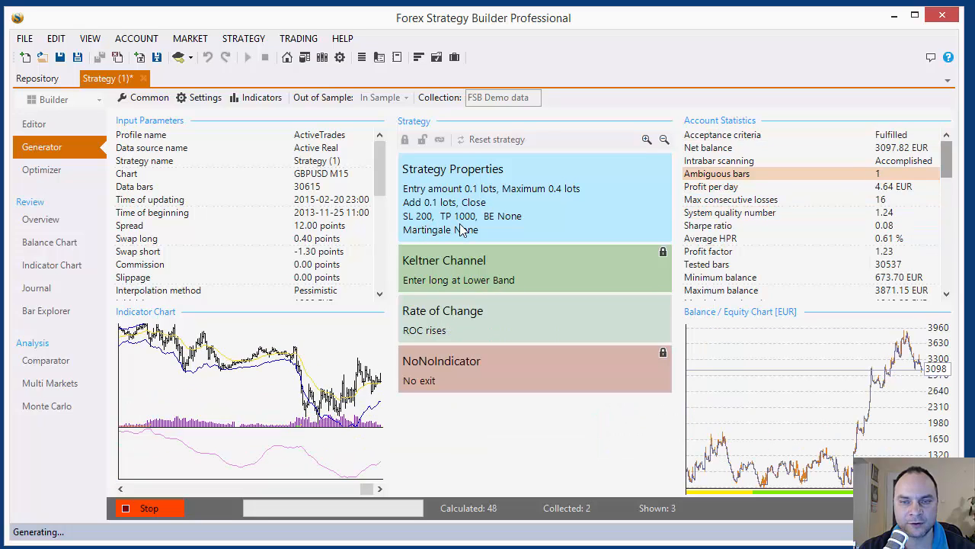
# - Review the strategy properties, common options and indicator slots while the Generator is running
pyautogui.moveTo(455, 200)
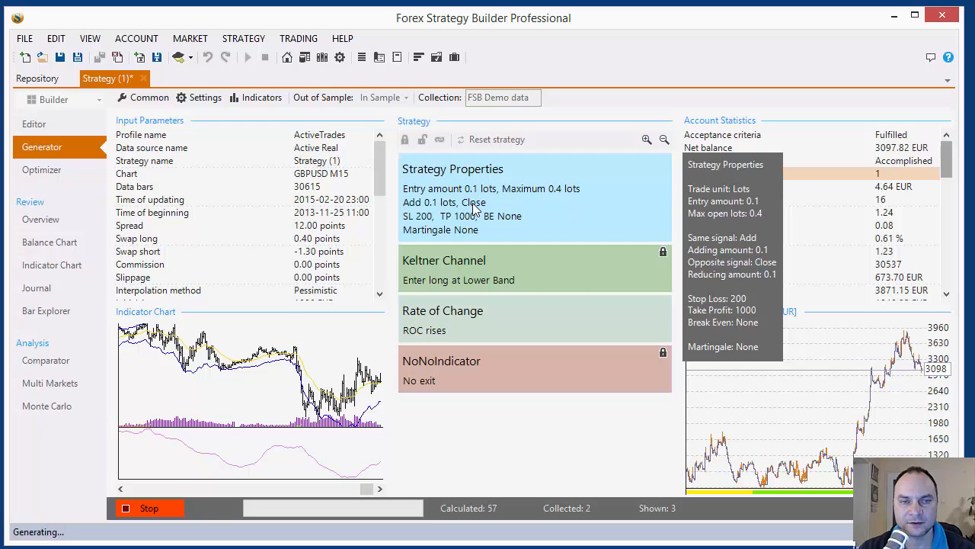
pyautogui.click(472, 206)
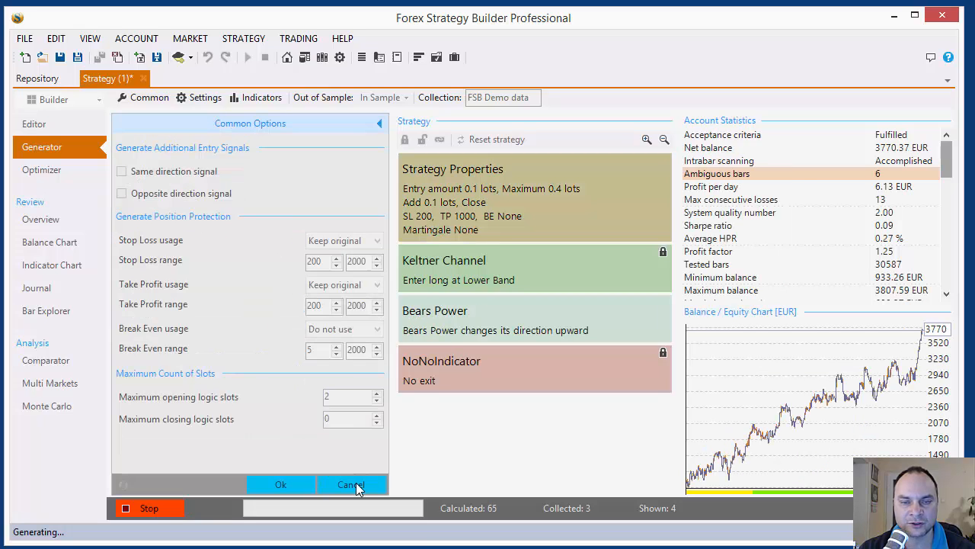
pyautogui.click(380, 124)
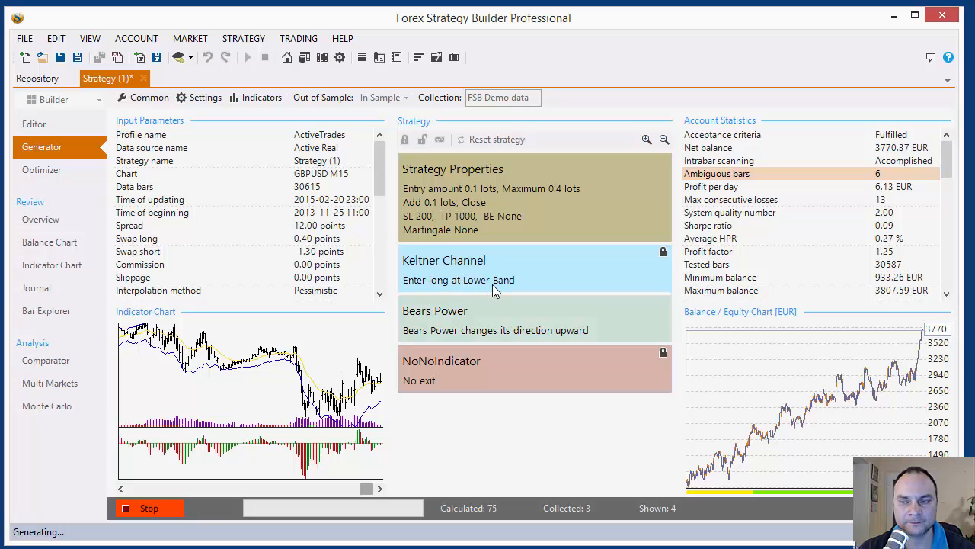
pyautogui.moveTo(448, 283)
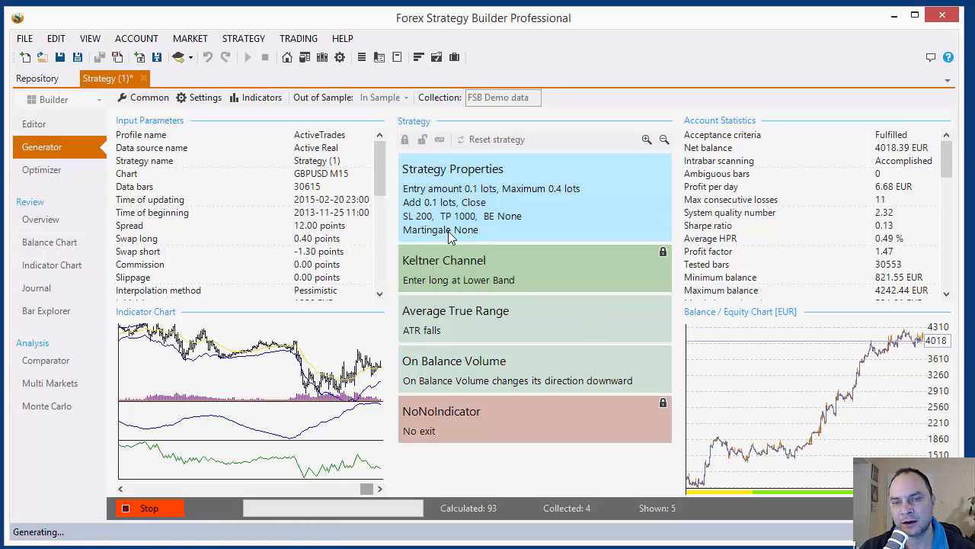
pyautogui.moveTo(476, 208)
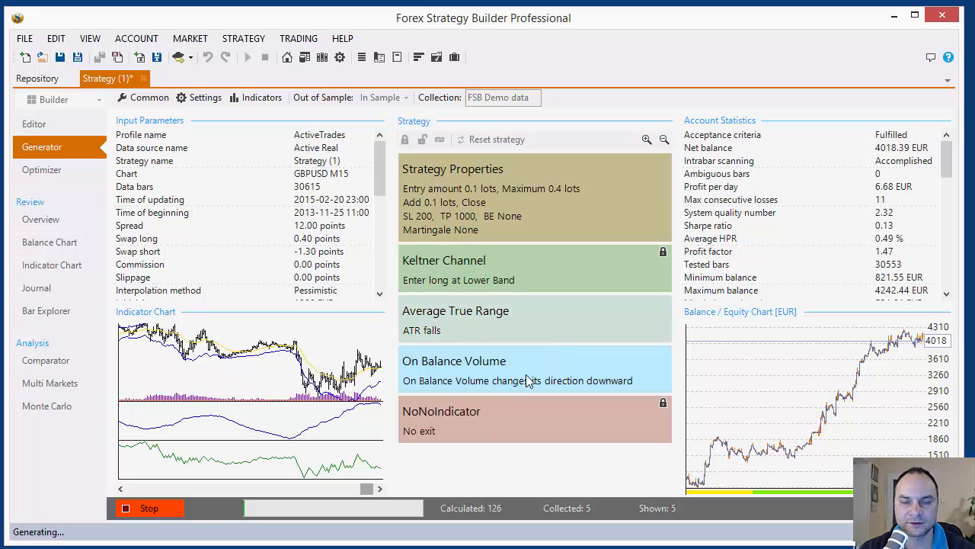
pyautogui.moveTo(527, 381)
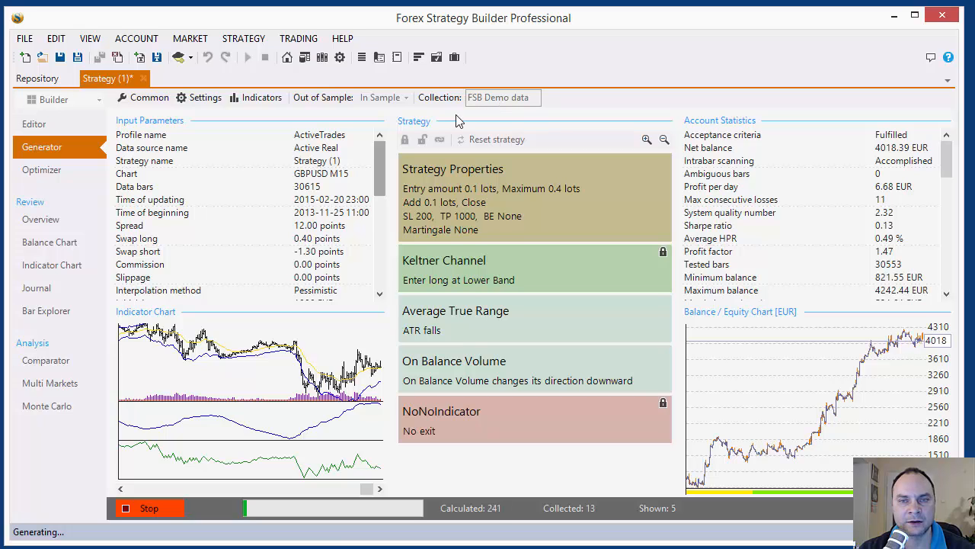
# - View the Active GBPUSD M15 collection in the repository and return to the running Generator
pyautogui.click(38, 79)
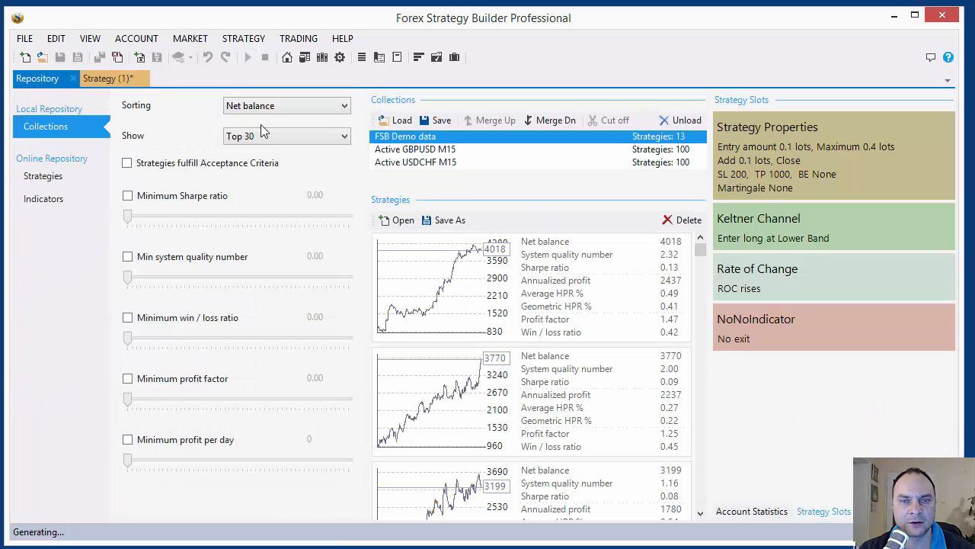
pyautogui.click(412, 151)
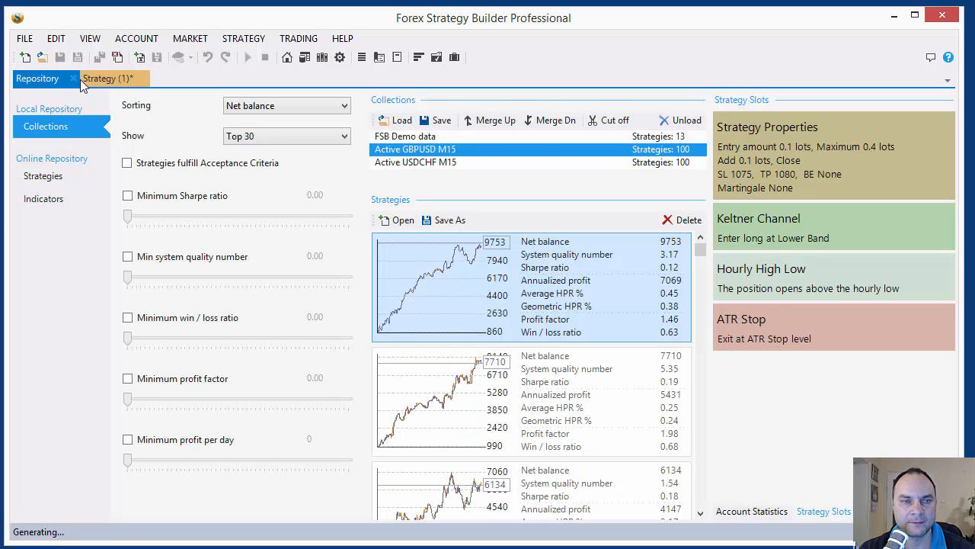
pyautogui.click(105, 79)
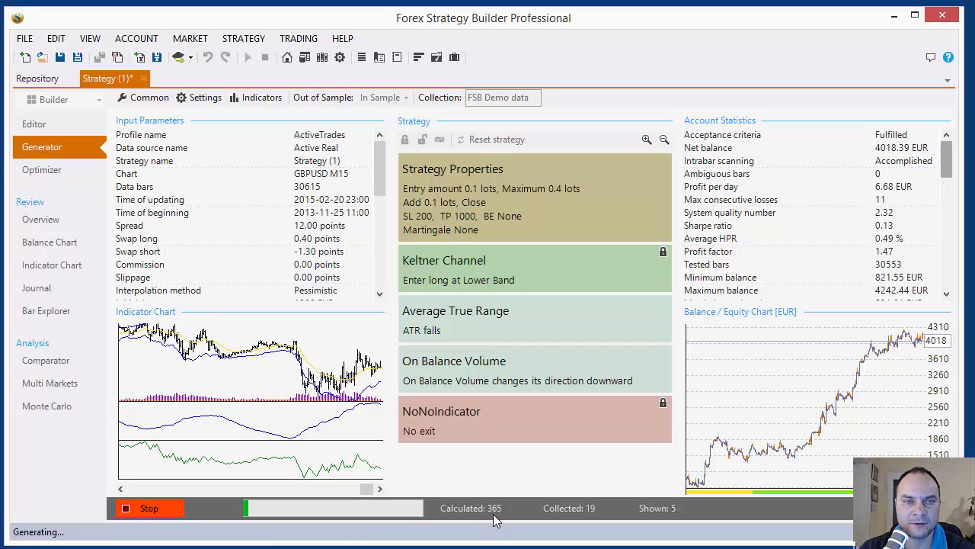
# - Examine the Inside Bar strategy's statistics and slots in the FSB Demo data collection, and open that strategy
pyautogui.click(38, 84)
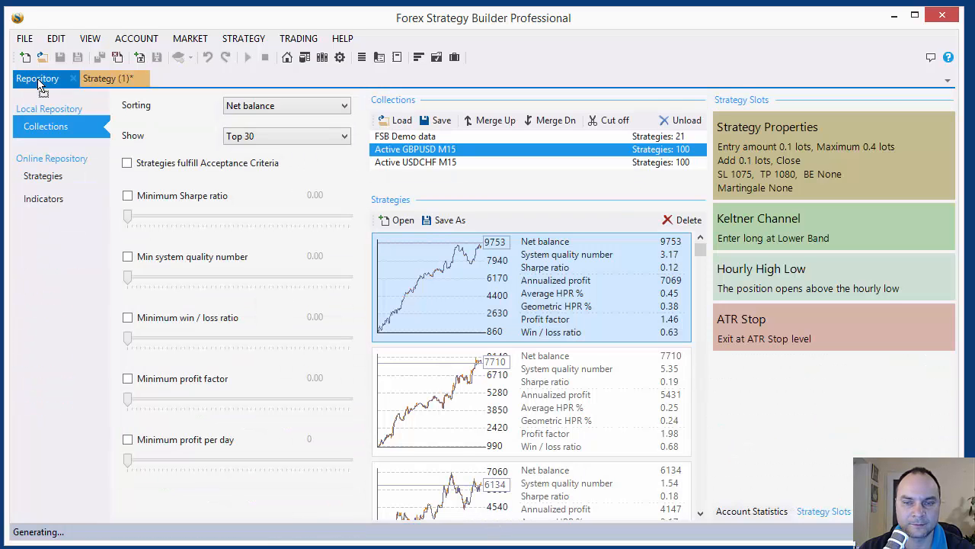
pyautogui.click(404, 136)
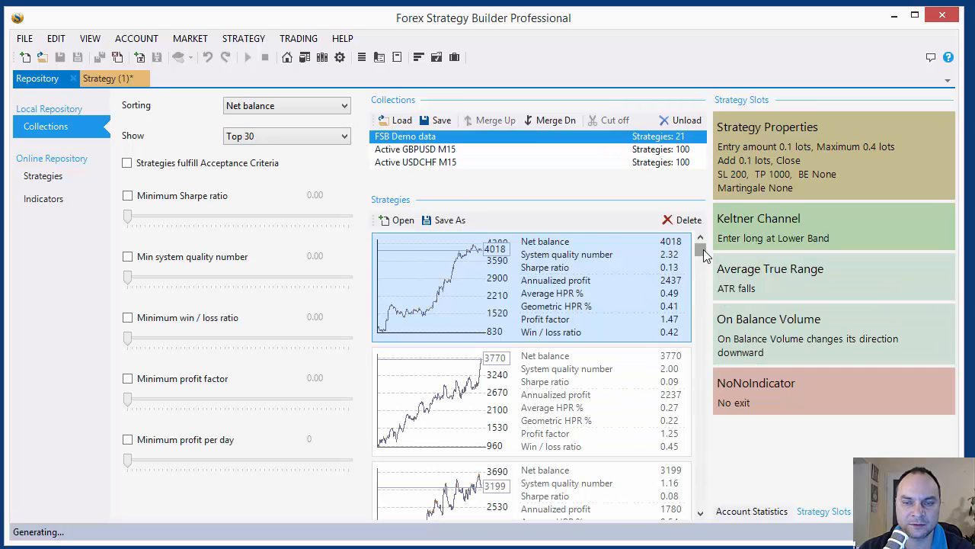
pyautogui.moveTo(703, 249); pyautogui.dragTo(704, 320)
pyautogui.click(439, 371)
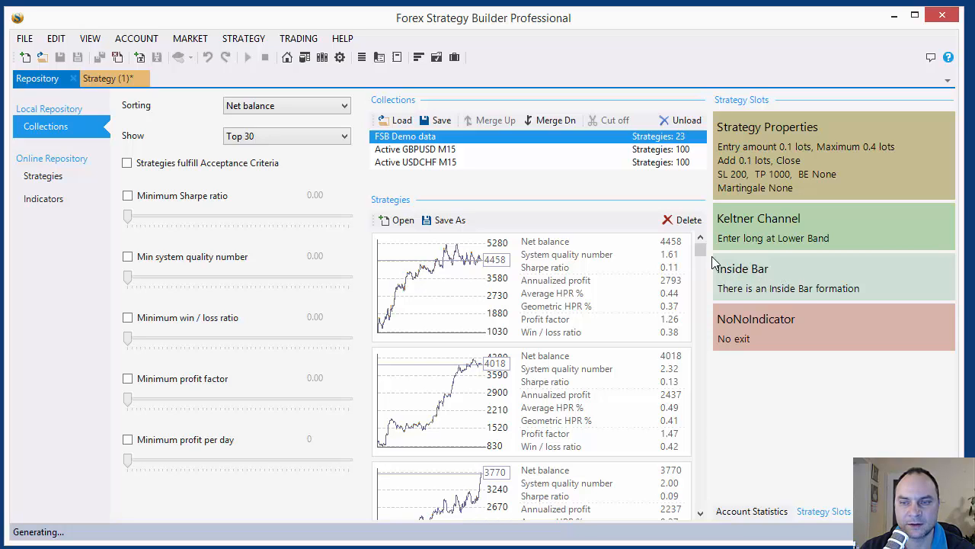
pyautogui.click(745, 513)
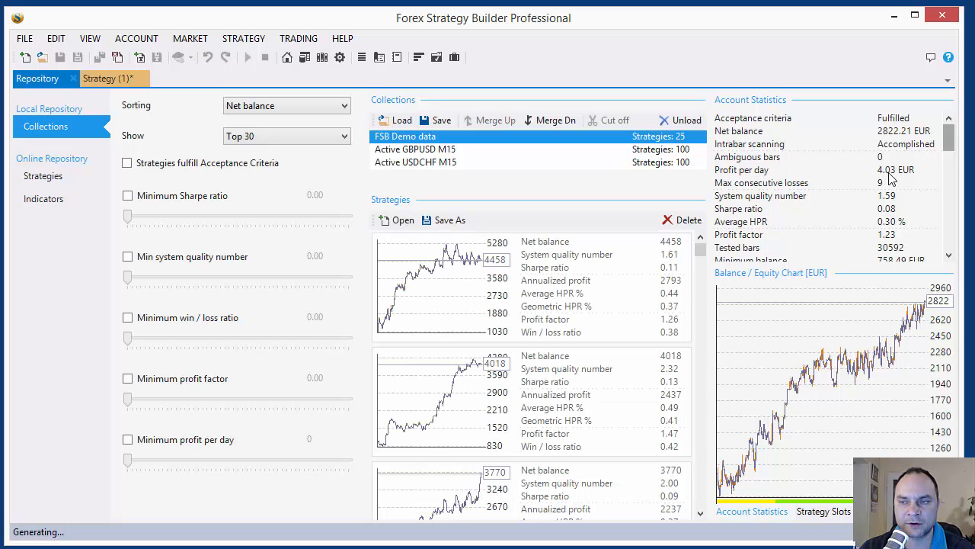
pyautogui.click(831, 512)
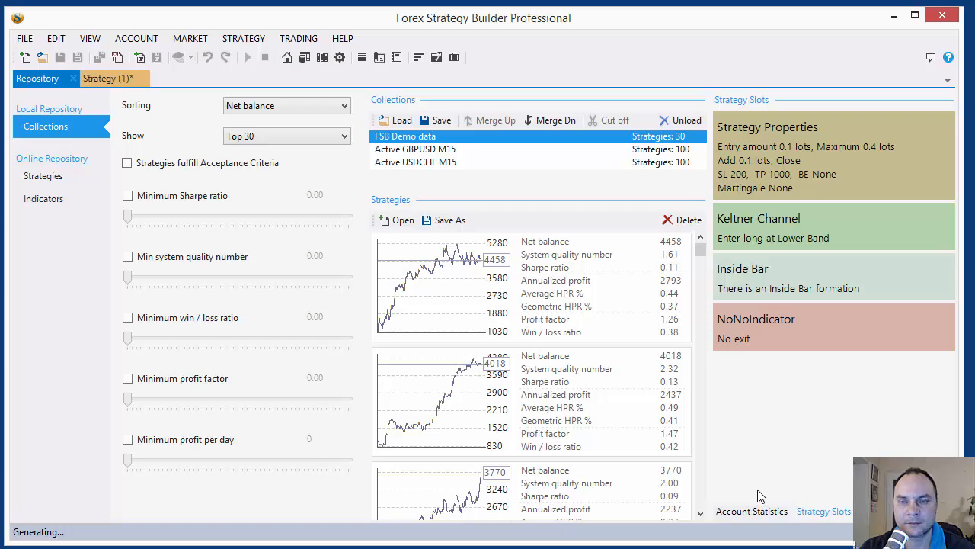
pyautogui.moveTo(704, 248); pyautogui.dragTo(701, 310)
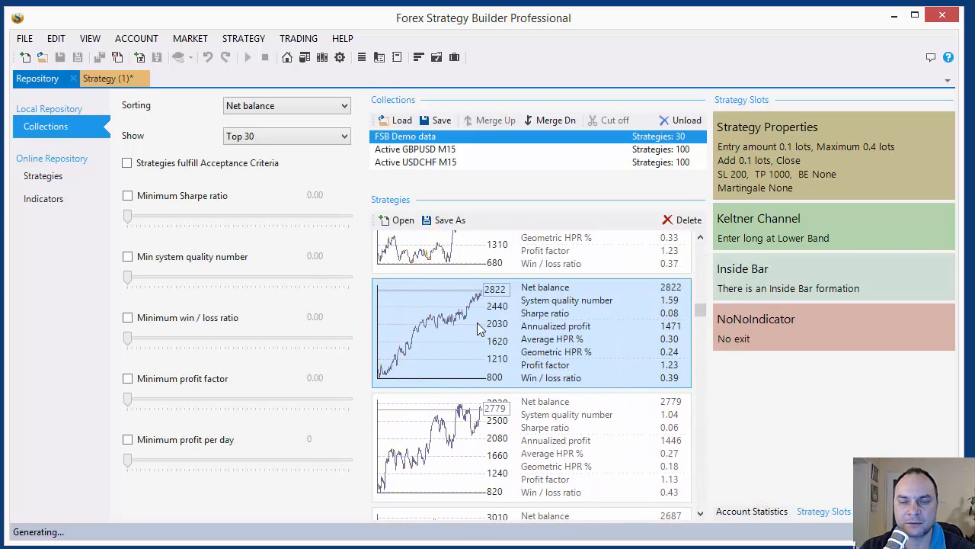
pyautogui.click(397, 221)
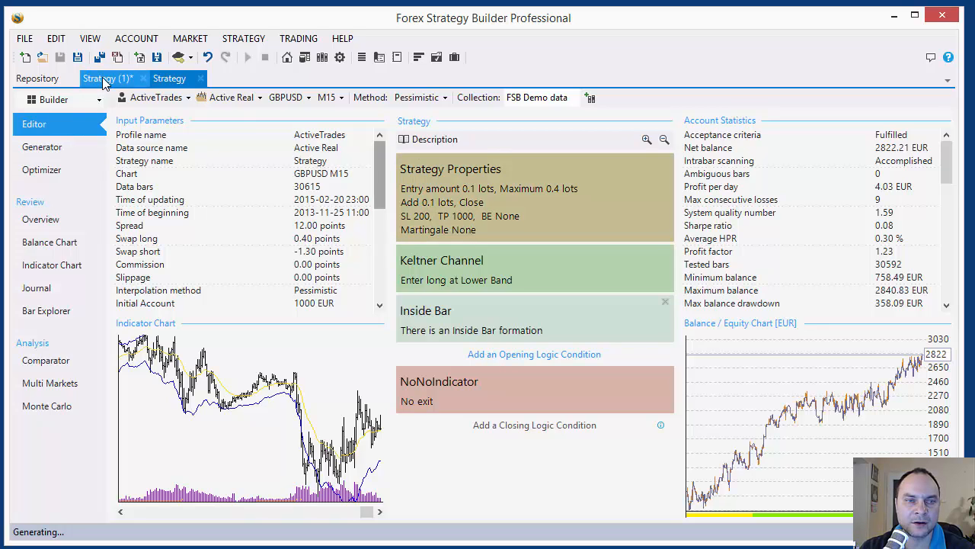
# - Run Monte Carlo on the opened strategy with all market variation and execution problem options enabled and Randomize indicator parameters disabled
pyautogui.click(48, 408)
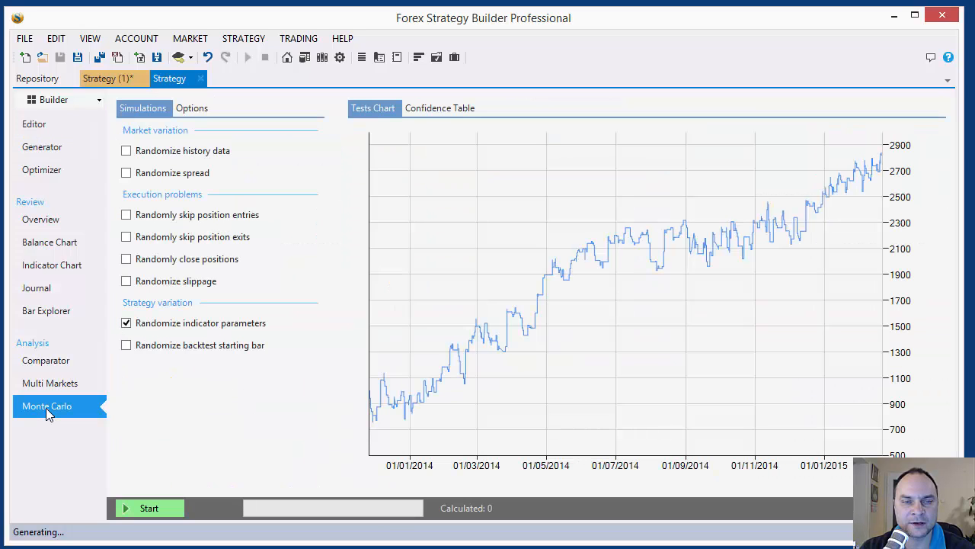
pyautogui.click(145, 153)
pyautogui.click(140, 175)
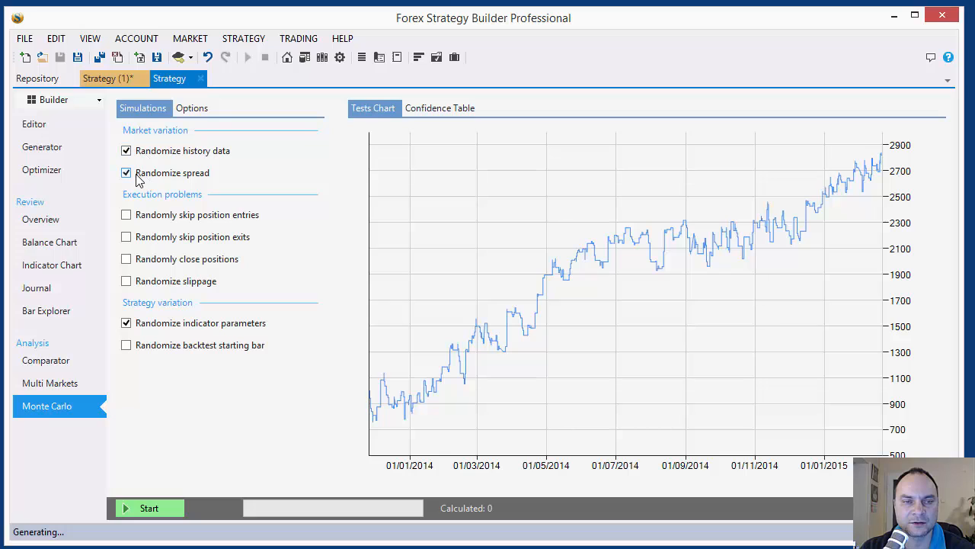
pyautogui.click(140, 217)
pyautogui.click(137, 239)
pyautogui.click(138, 260)
pyautogui.click(140, 281)
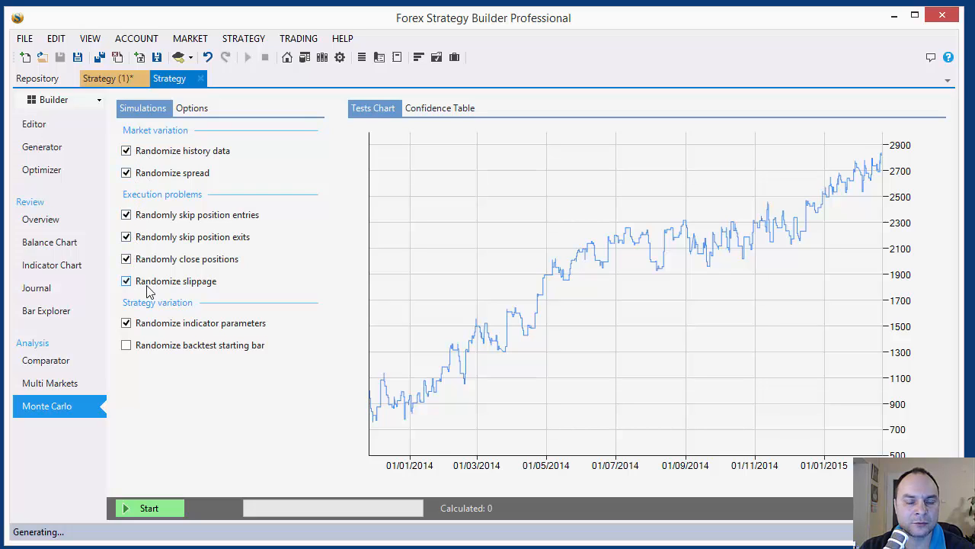
pyautogui.click(145, 331)
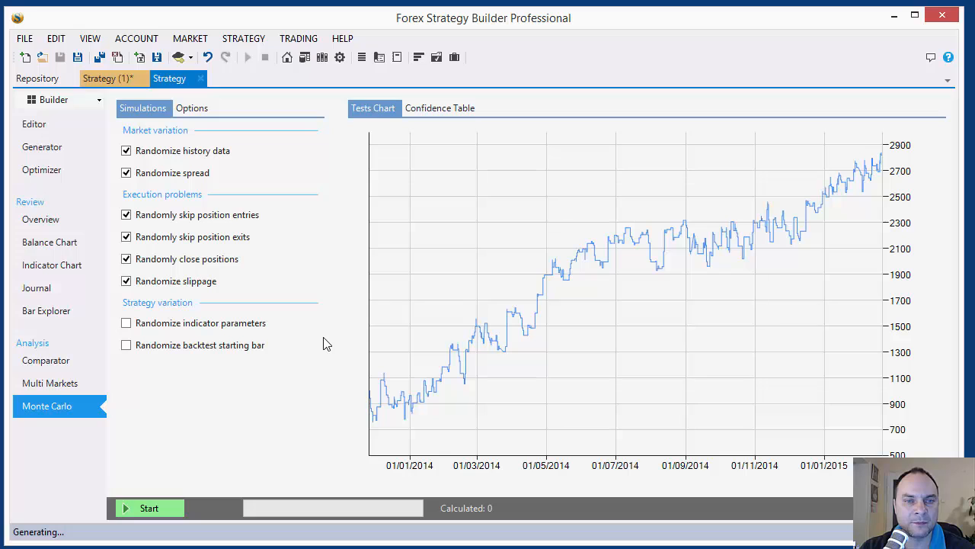
pyautogui.click(153, 507)
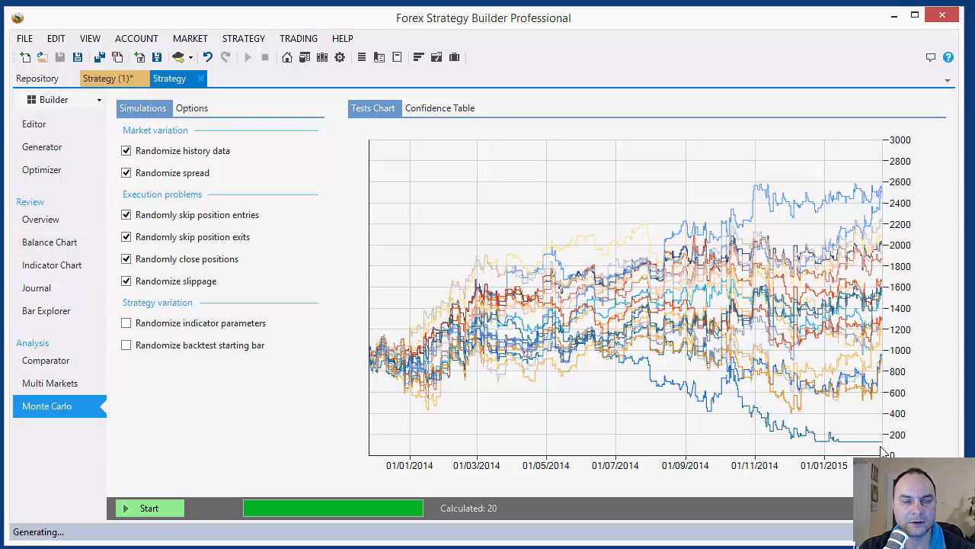
# - Rerun the Monte Carlo test without Randomly close positions and check the running Generator's current strategy
pyautogui.click(126, 259)
pyautogui.click(156, 509)
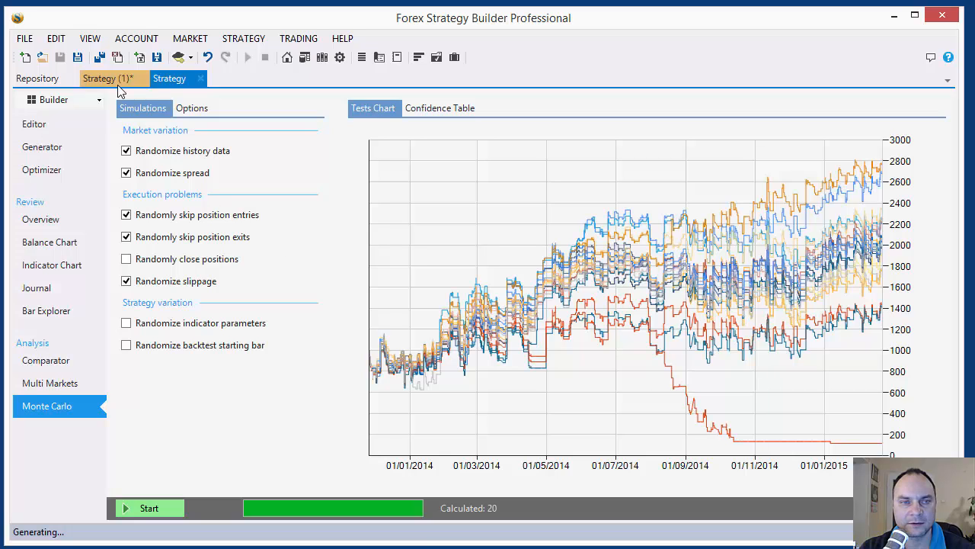
pyautogui.click(92, 77)
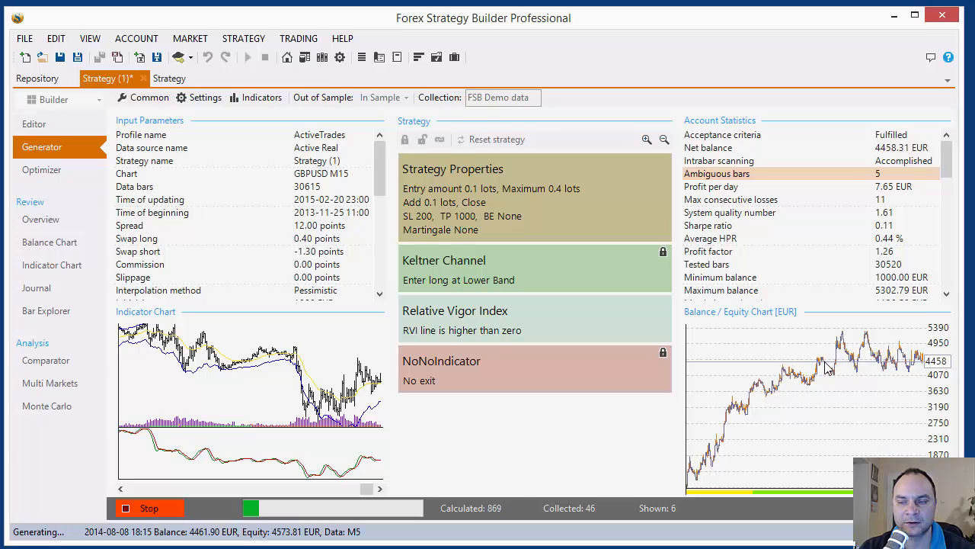
pyautogui.click(172, 79)
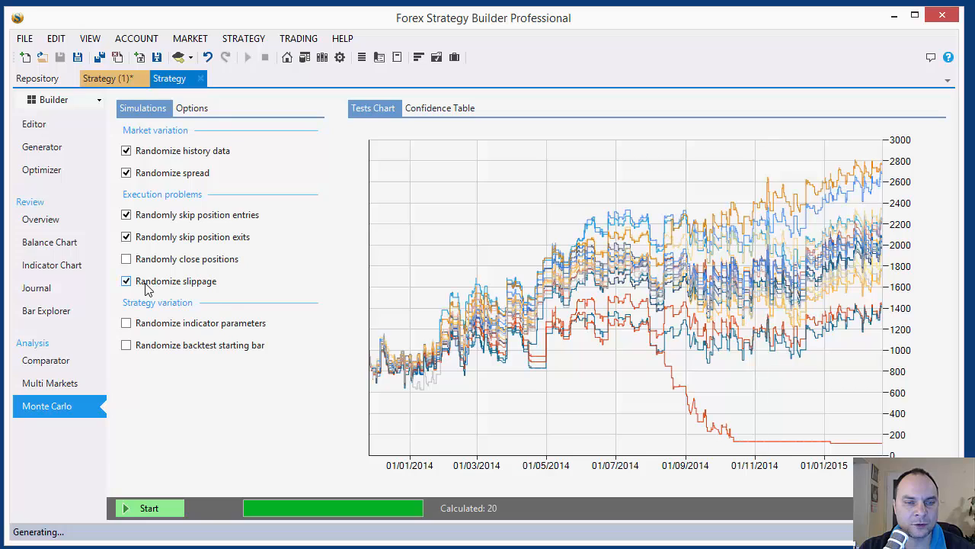
# - Rerun Monte Carlo with only Randomize history data and Randomize spread enabled, and examine the results in the Confidence Table
pyautogui.click(128, 152)
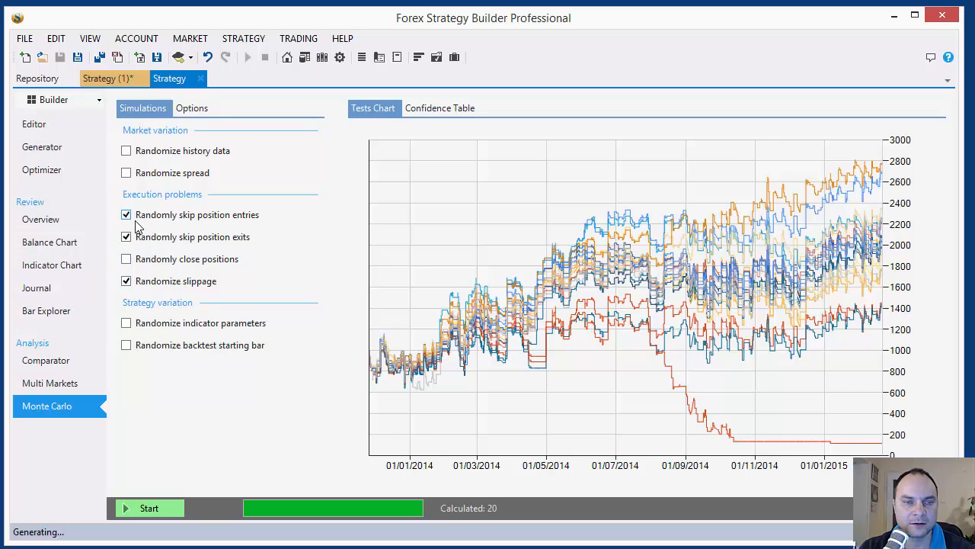
pyautogui.click(131, 217)
pyautogui.click(128, 237)
pyautogui.click(128, 281)
pyautogui.click(128, 173)
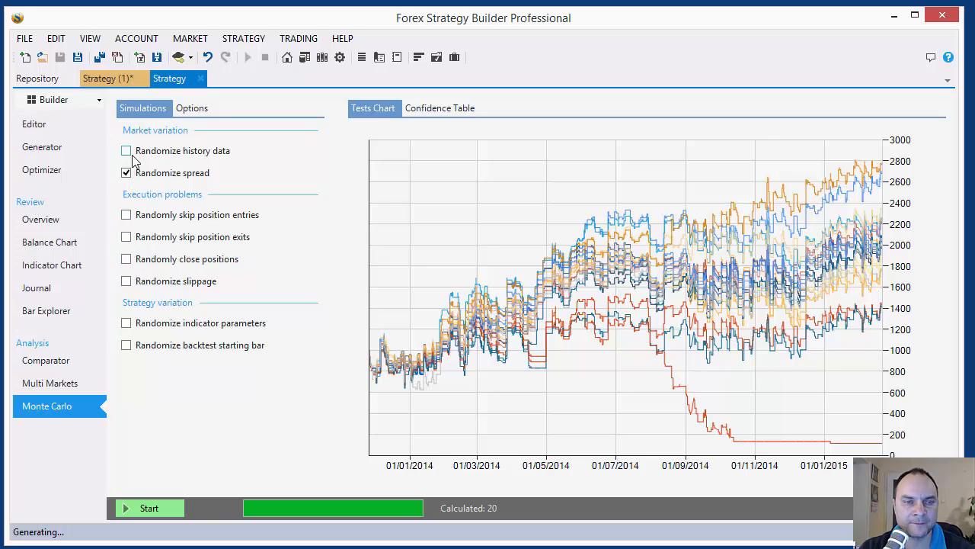
pyautogui.click(128, 152)
pyautogui.click(164, 509)
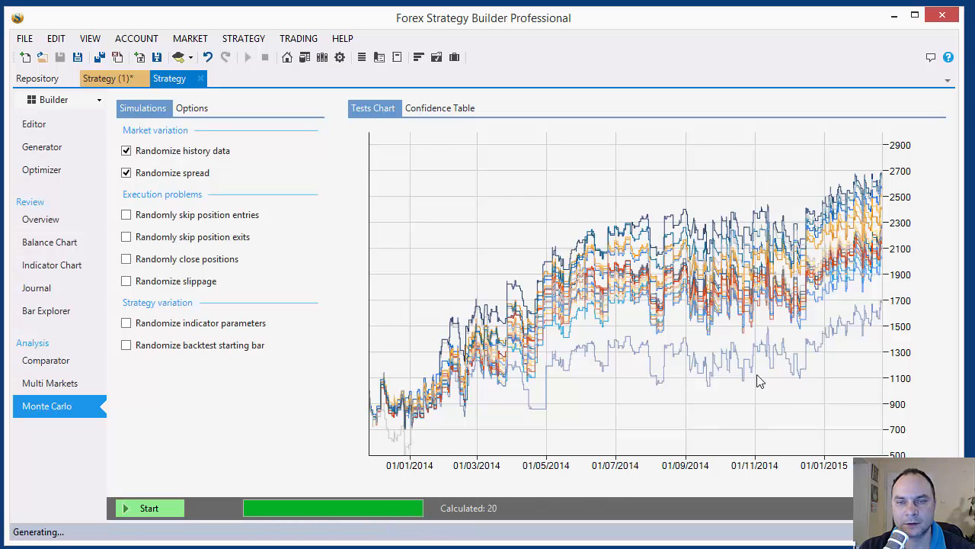
pyautogui.click(432, 108)
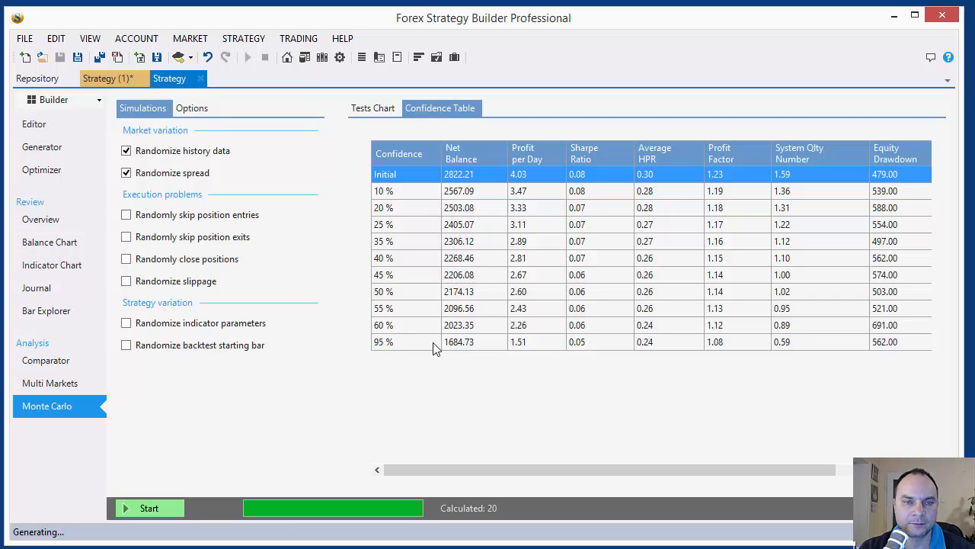
# - Disable Randomize history data and Randomize spread, and return to the Tests Chart
pyautogui.click(159, 155)
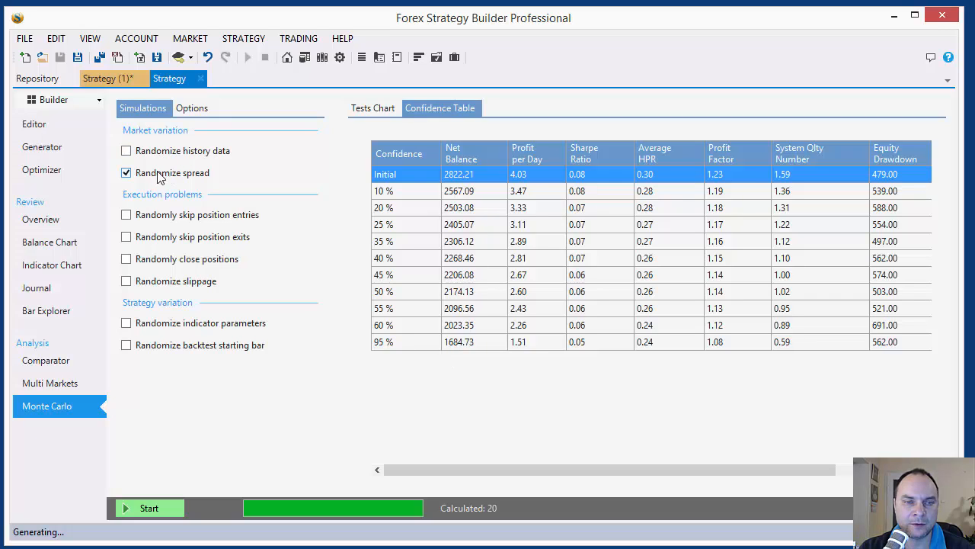
pyautogui.click(379, 110)
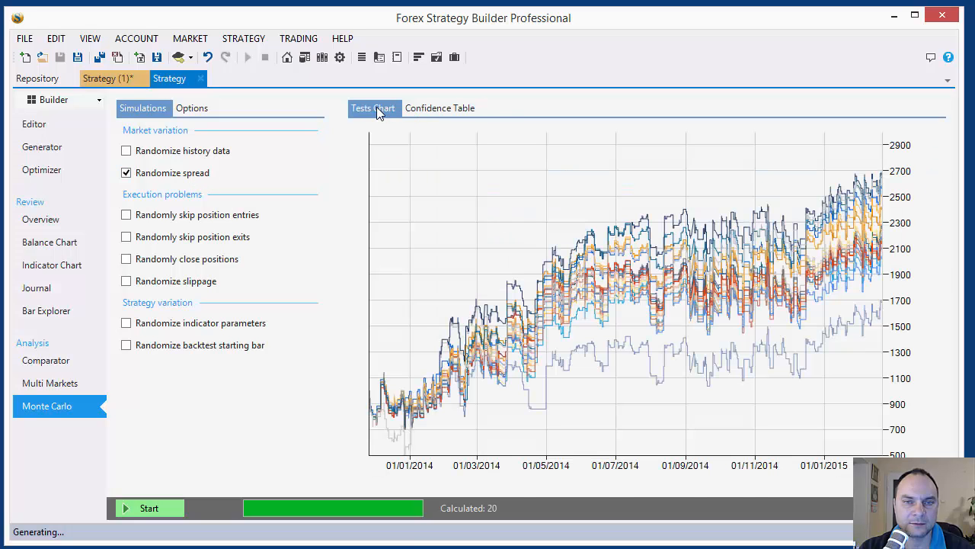
pyautogui.click(126, 173)
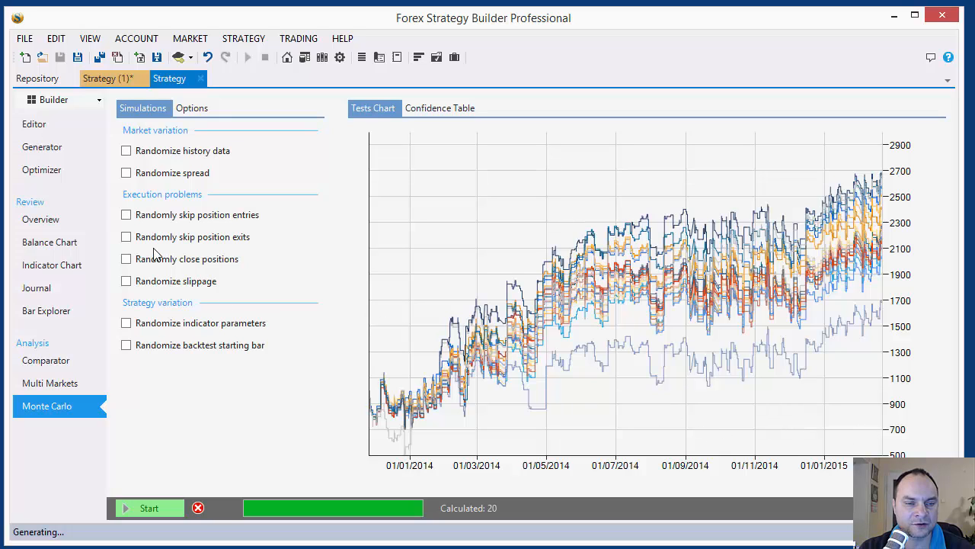
# - Try the Inside Bar strategy without its Stop Loss in Strategy Properties, and enable the Stop Loss again
pyautogui.click(35, 127)
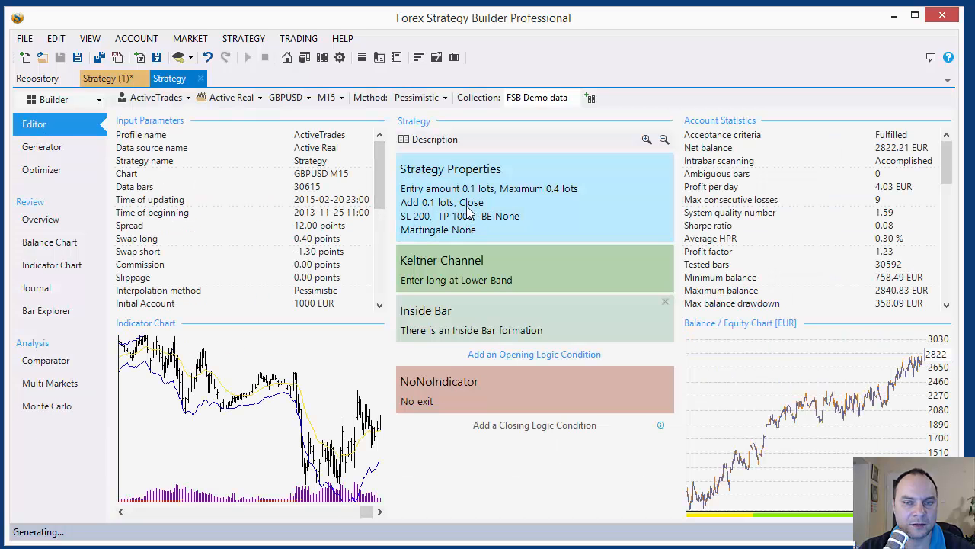
pyautogui.moveTo(473, 212)
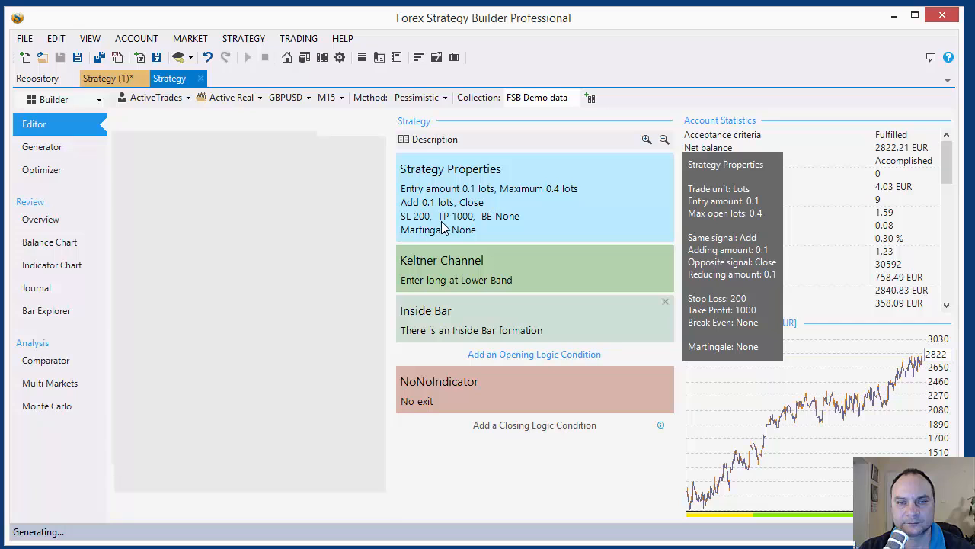
pyautogui.click(443, 228)
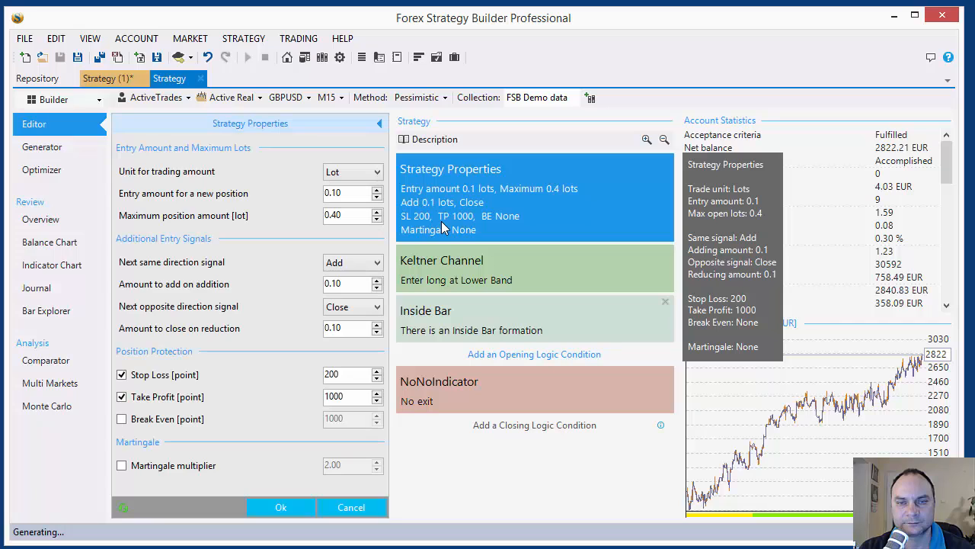
pyautogui.click(121, 375)
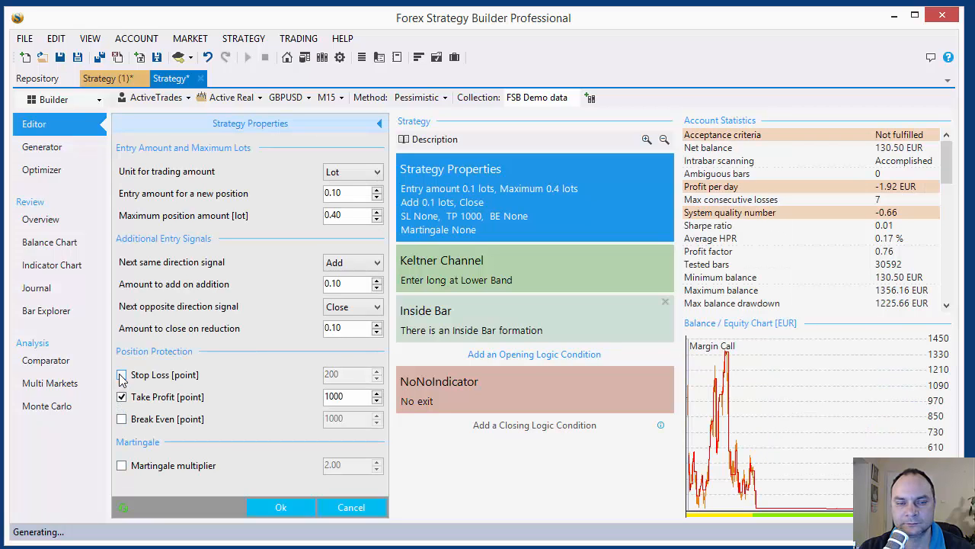
pyautogui.click(121, 375)
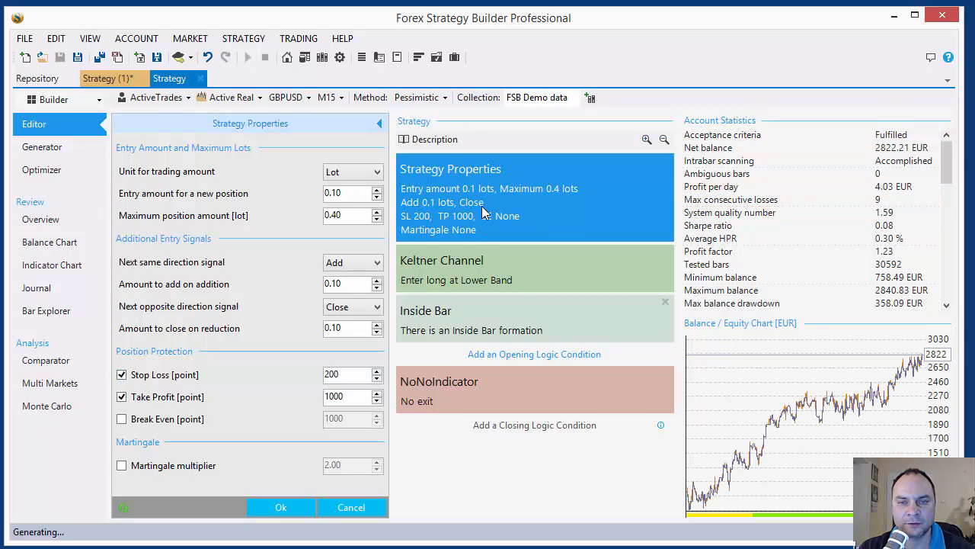
# - Try the next opposite direction signal as Nothing, and set it back to Close
pyautogui.click(332, 308)
pyautogui.click(340, 323)
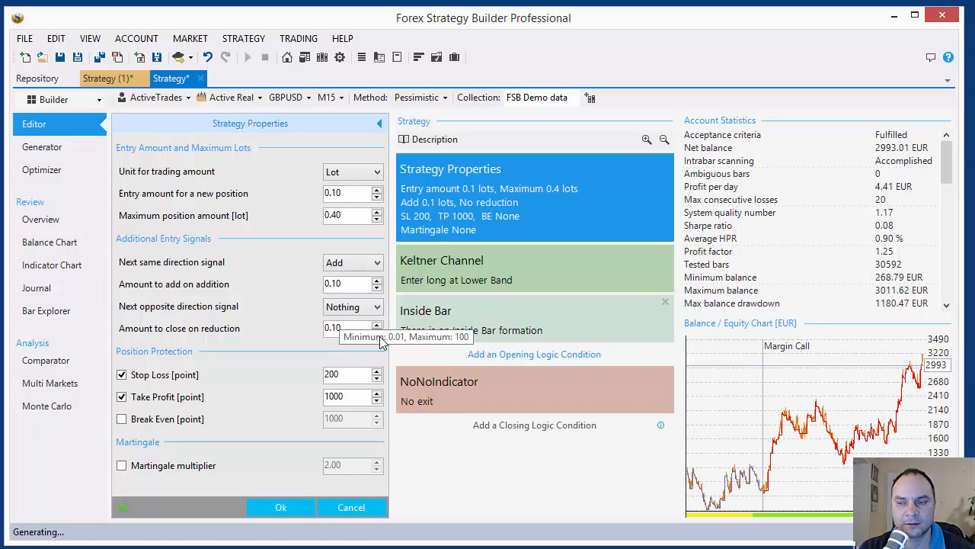
pyautogui.click(349, 307)
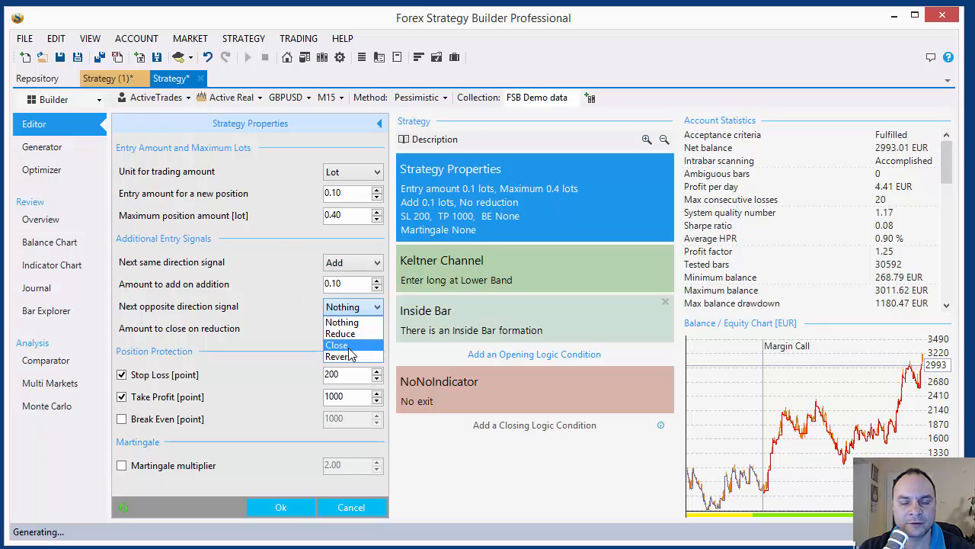
pyautogui.click(348, 346)
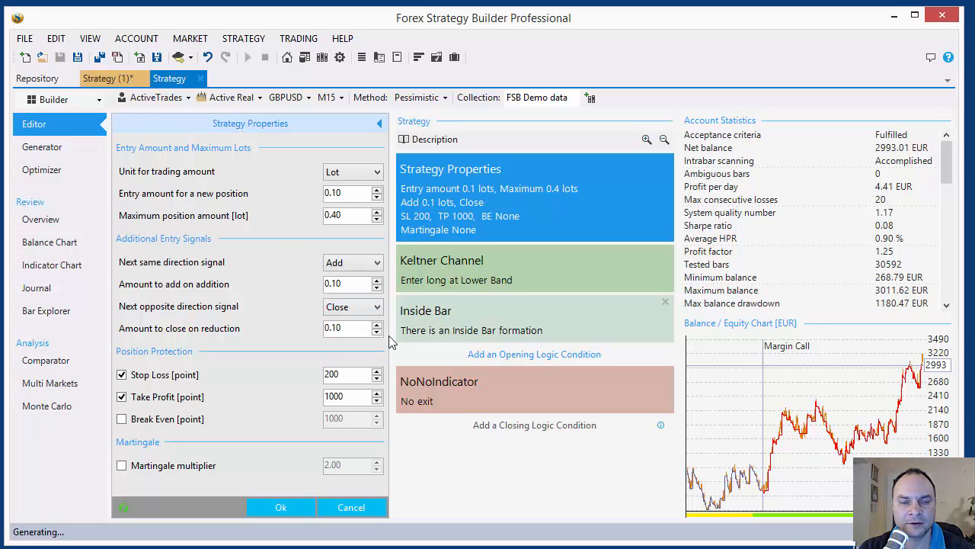
# - Stop the Generator running in Strategy (1), return to the Inside Bar strategy and close its Strategy Properties
pyautogui.click(113, 79)
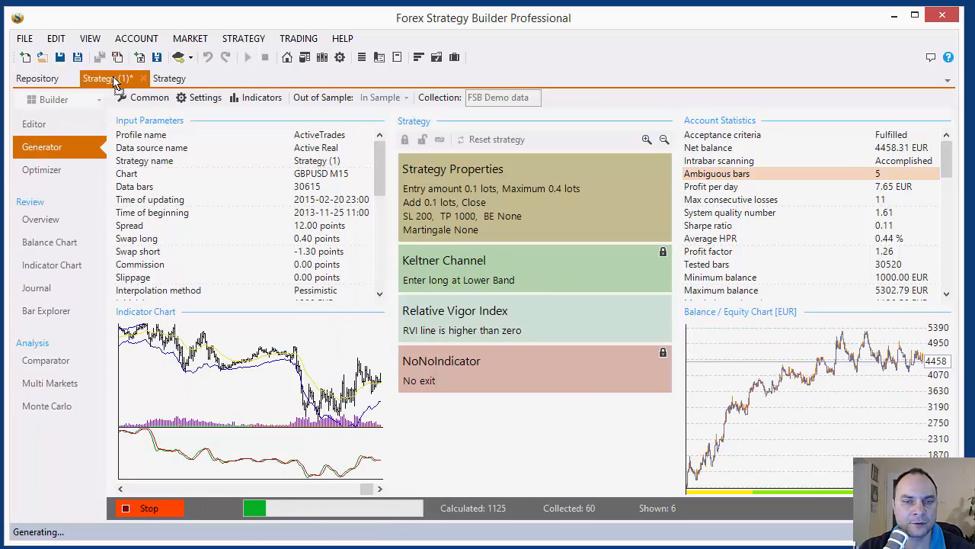
pyautogui.click(150, 509)
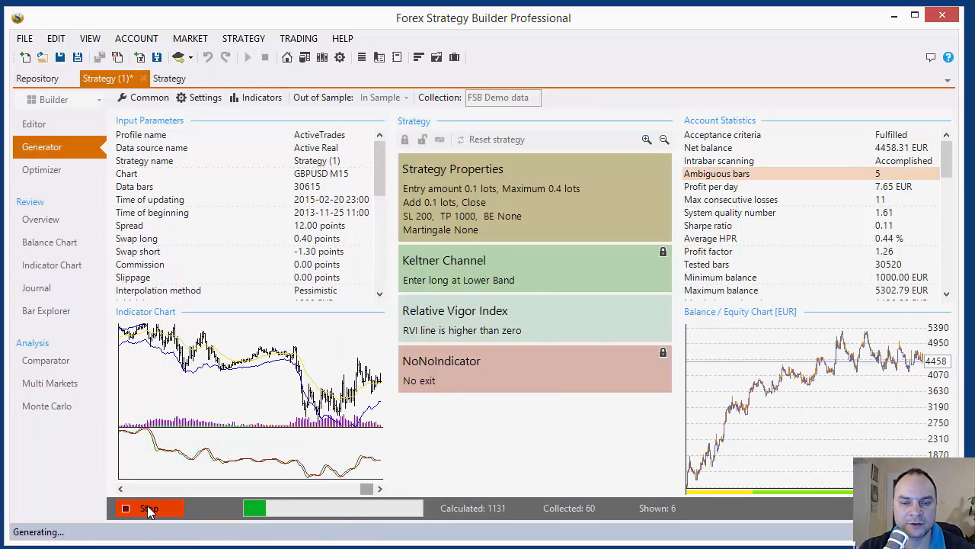
pyautogui.click(170, 80)
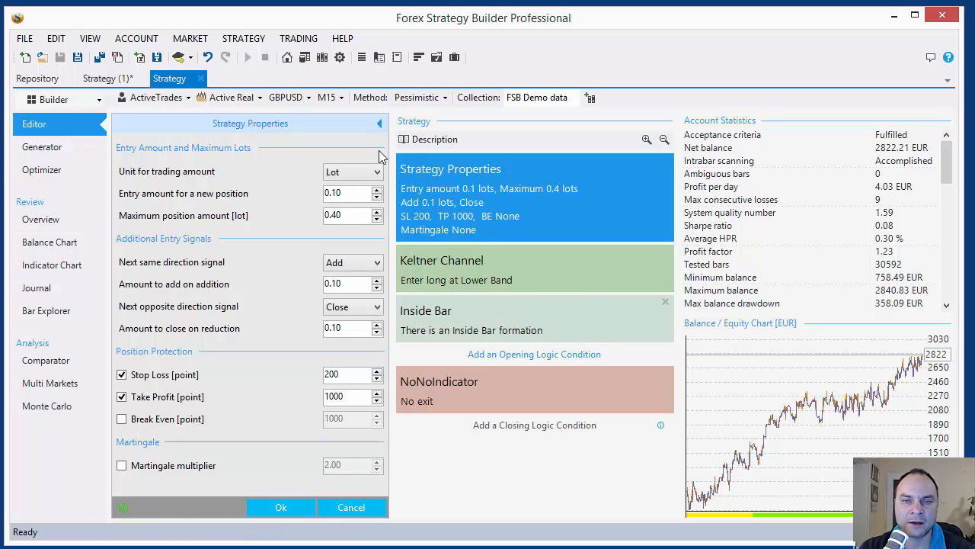
pyautogui.click(380, 123)
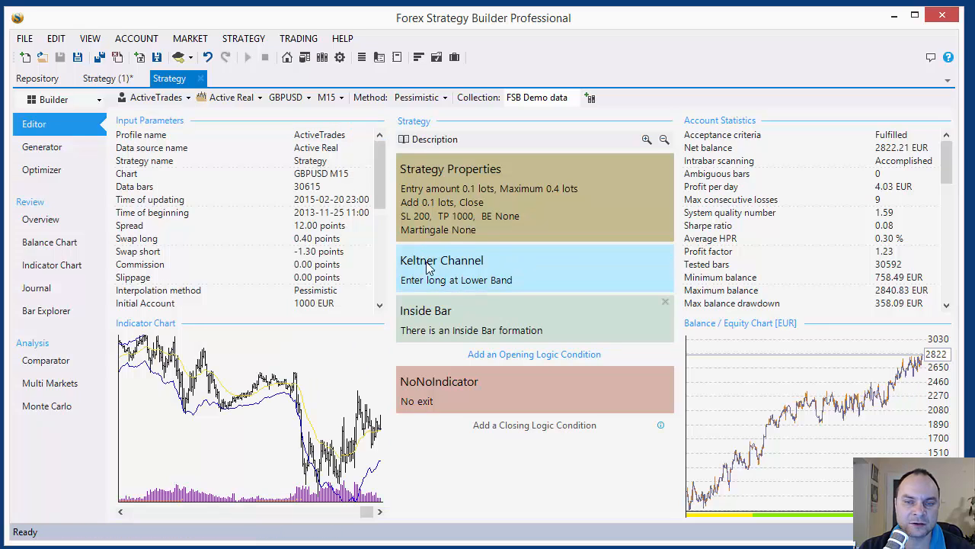
# - Check the parameters of the Inside Bar opening logic condition without changing them
pyautogui.click(440, 322)
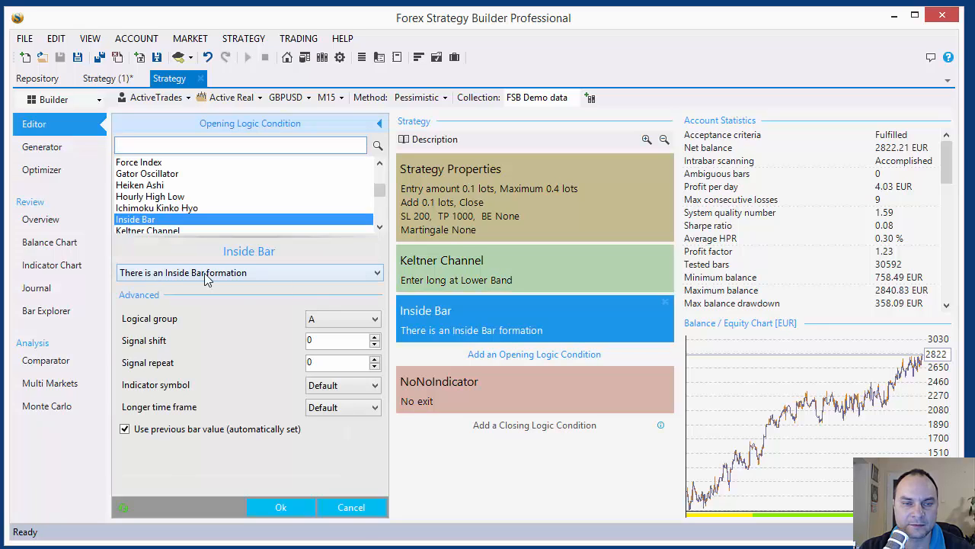
pyautogui.click(343, 509)
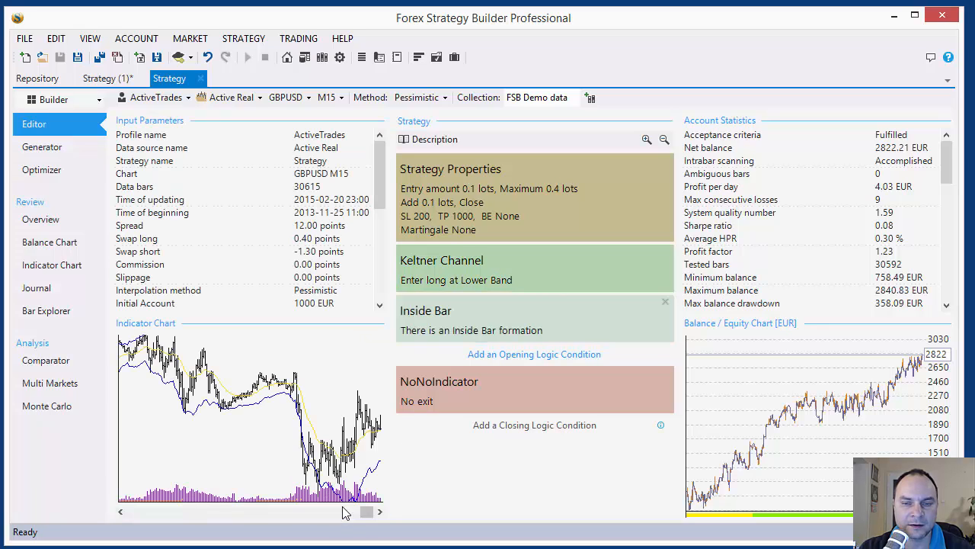
pyautogui.click(453, 282)
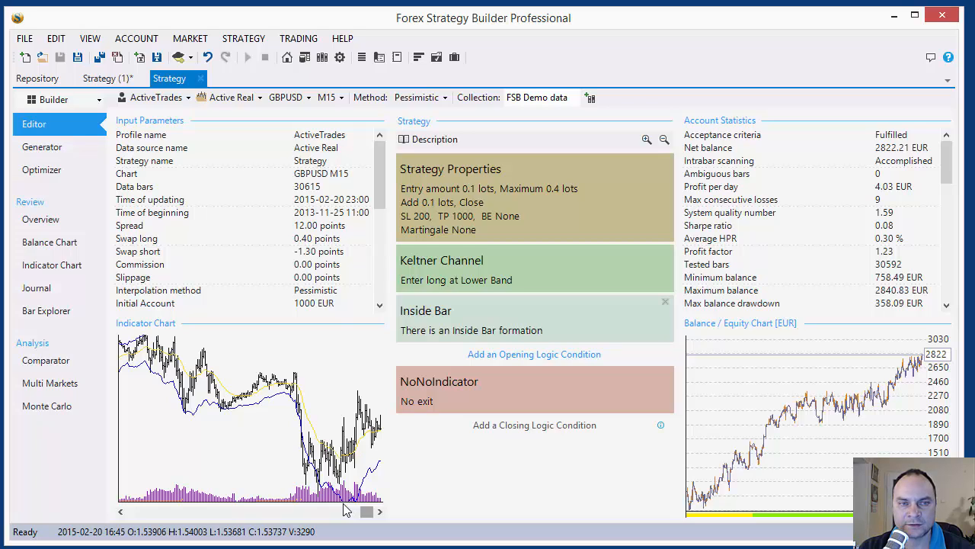
# - Compare the Bears Power and Inside Bar strategies in the FSB Demo data collection, and open the Bears Power strategy with net balance 3770
pyautogui.click(106, 79)
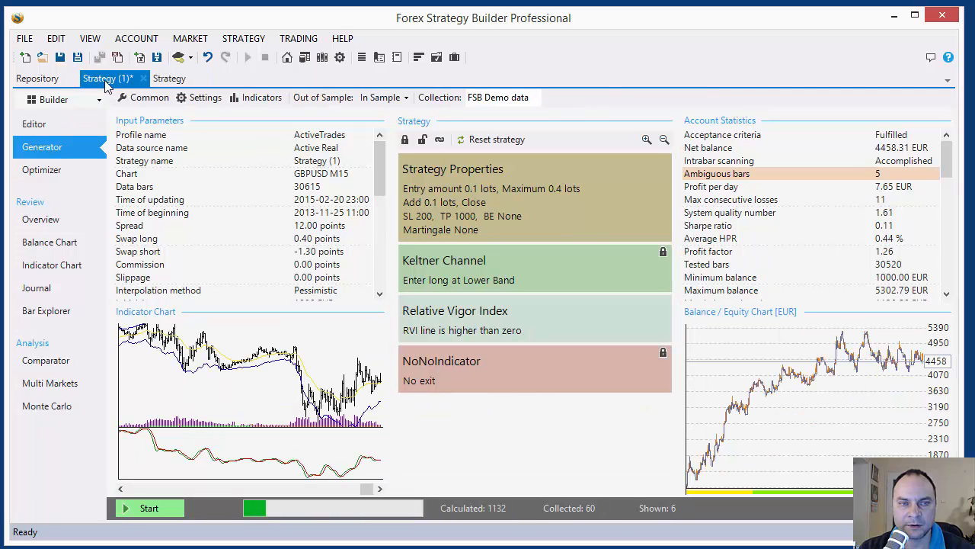
pyautogui.click(47, 83)
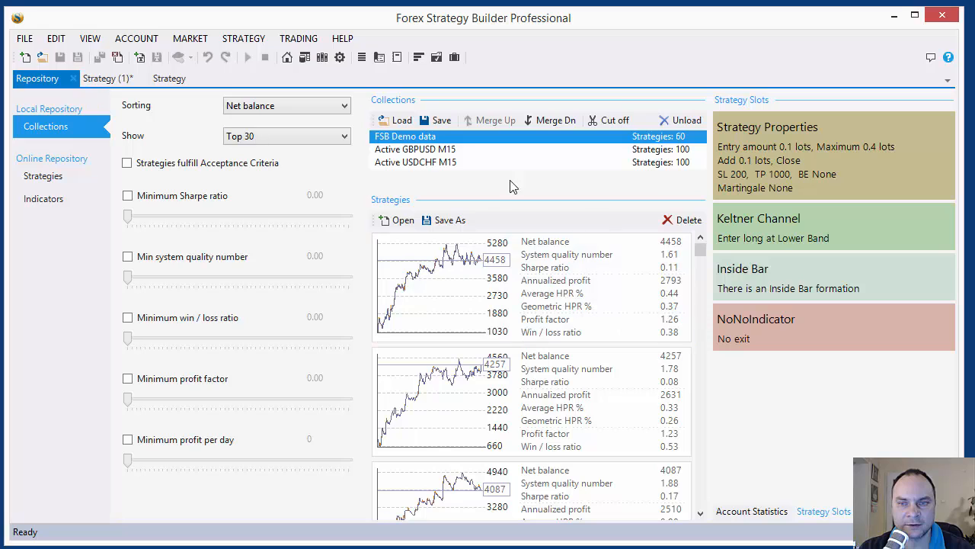
pyautogui.moveTo(703, 247); pyautogui.dragTo(701, 285)
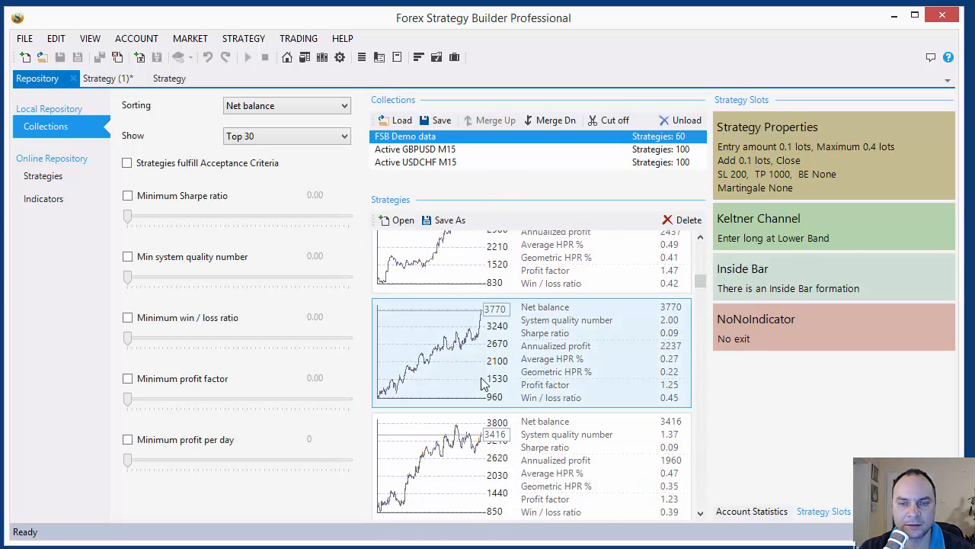
pyautogui.click(468, 375)
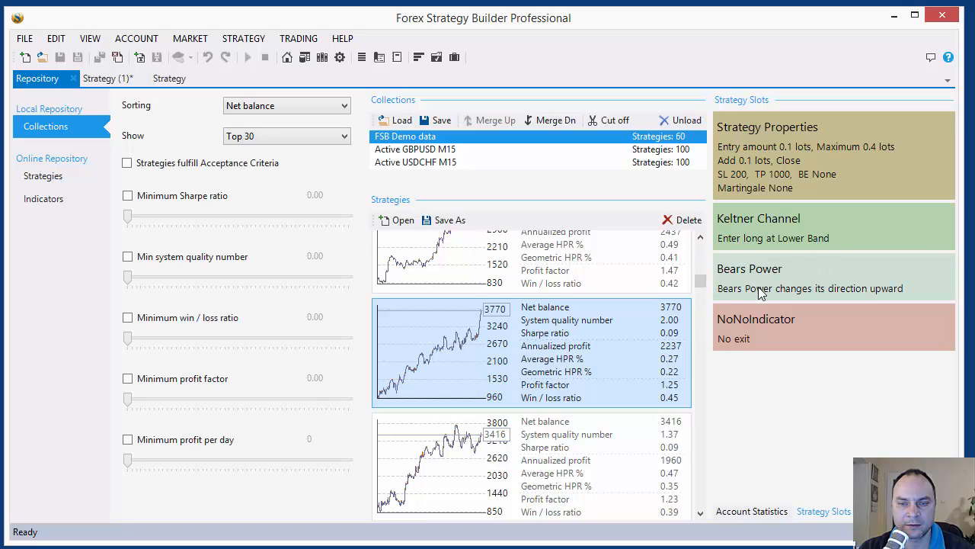
pyautogui.moveTo(700, 280); pyautogui.dragTo(719, 394)
pyautogui.click(491, 361)
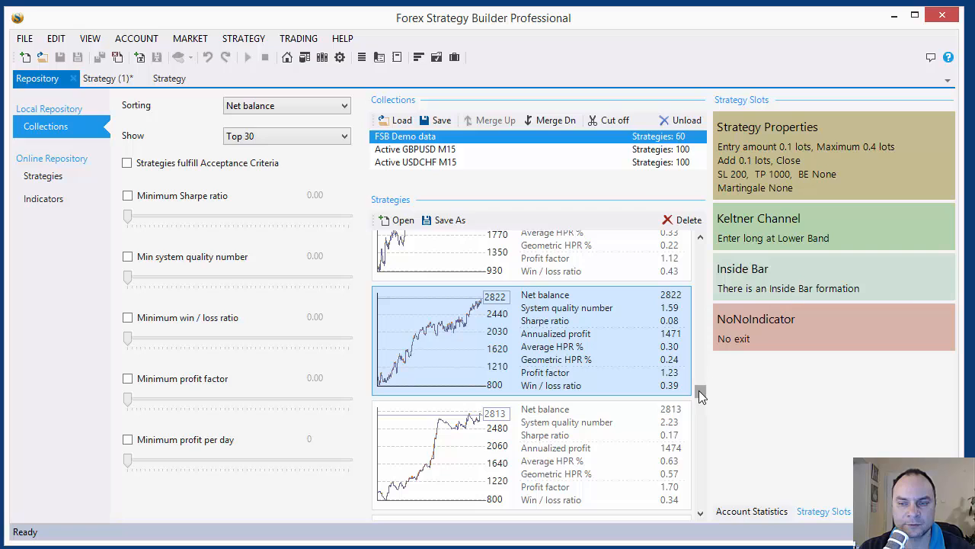
pyautogui.moveTo(701, 393); pyautogui.dragTo(705, 296)
pyautogui.click(565, 346)
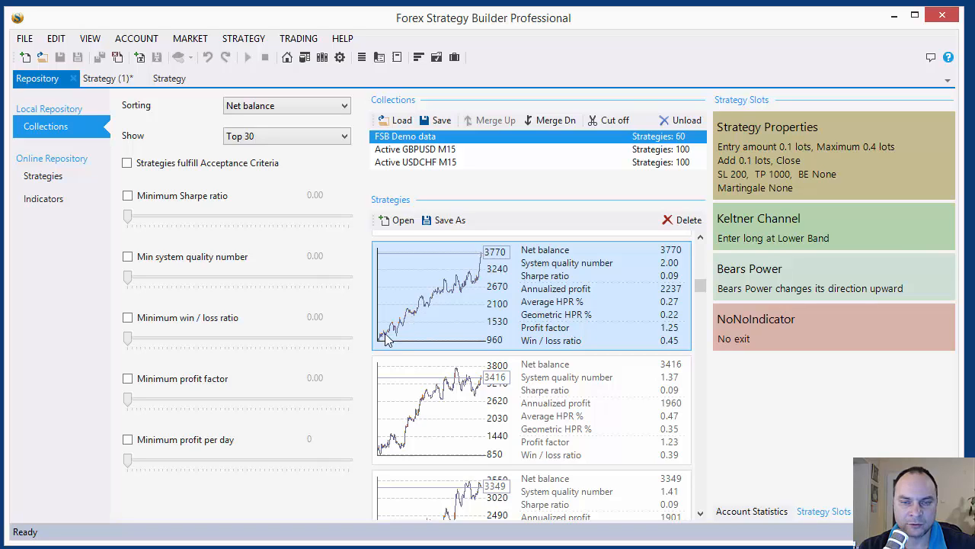
pyautogui.doubleClick(453, 286)
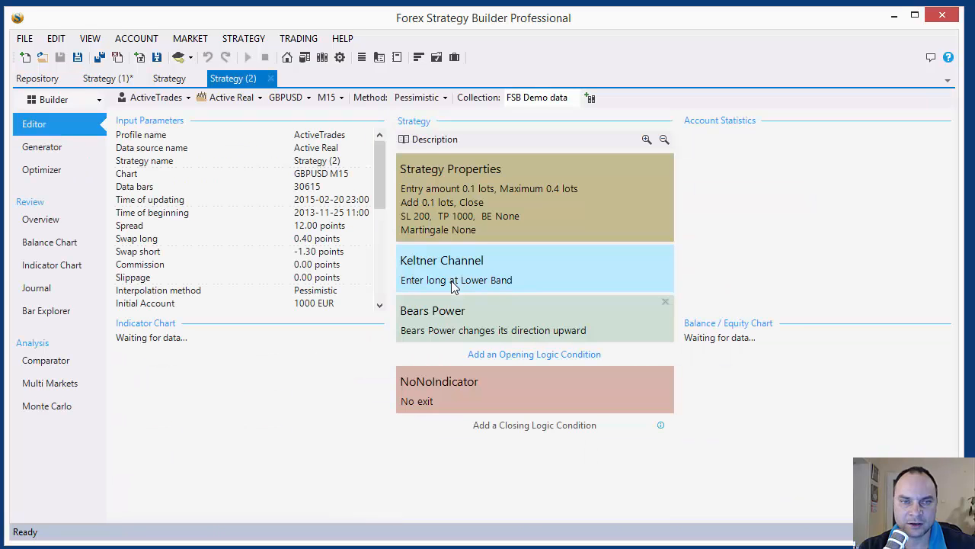
# - Try the Simple smoothing method on the Bears Power opening logic condition
pyautogui.click(482, 331)
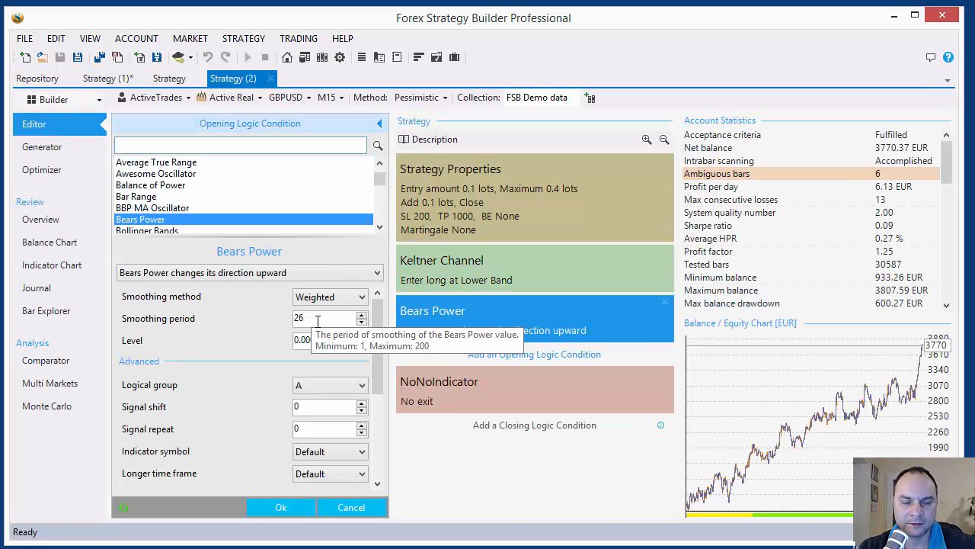
pyautogui.click(335, 297)
pyautogui.click(335, 314)
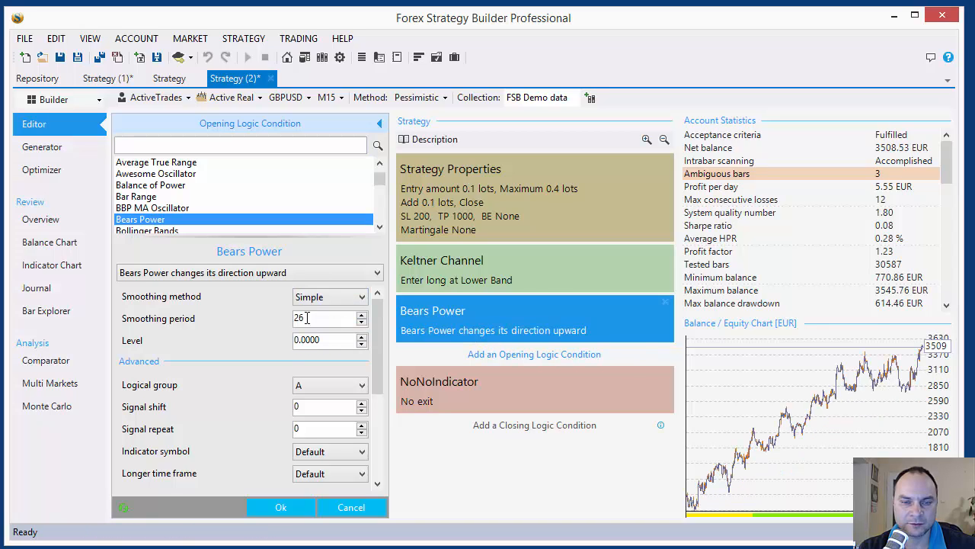
pyautogui.click(245, 278)
pyautogui.click(256, 278)
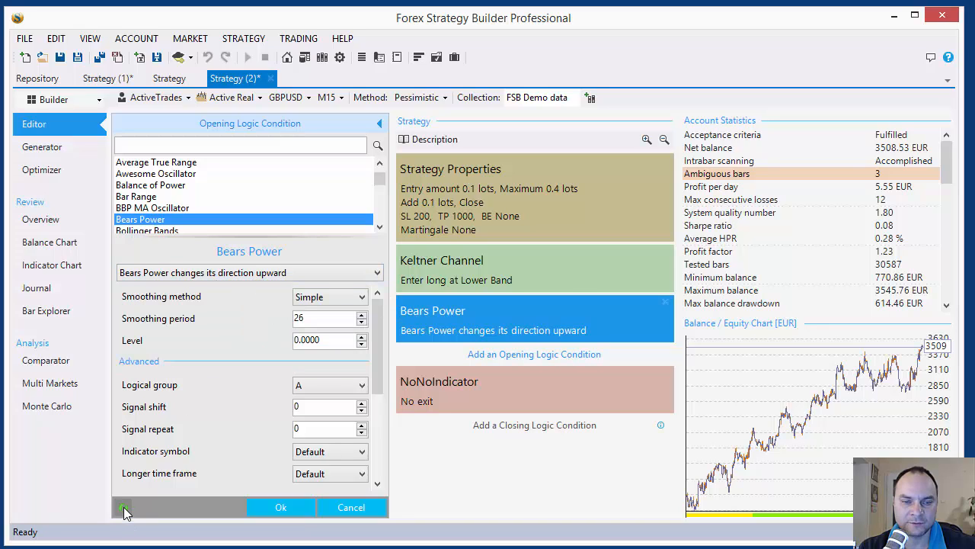
# - Reset the Bears Power parameters to their defaults, choose the rule "Bears Power changes its direction upward" and close the condition's settings
pyautogui.click(124, 509)
pyautogui.click(255, 271)
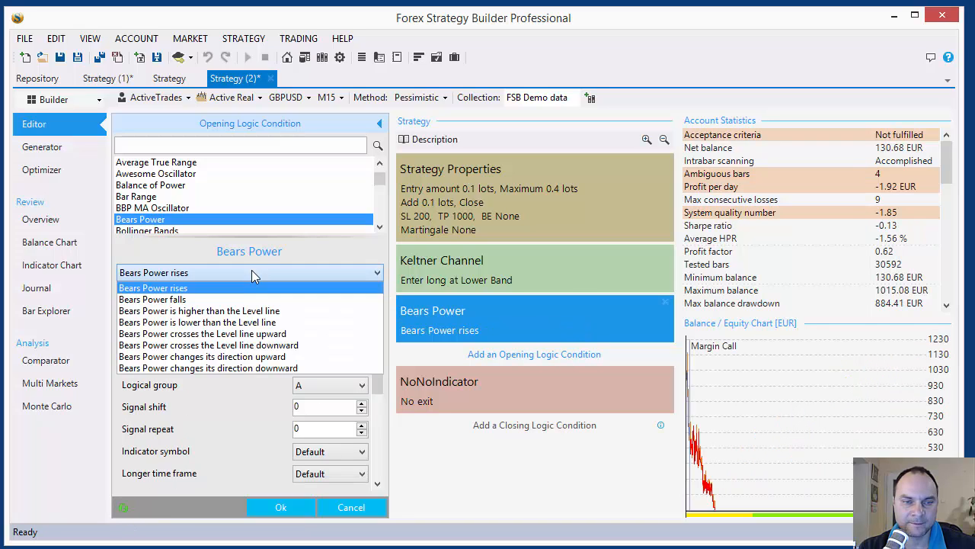
pyautogui.click(218, 356)
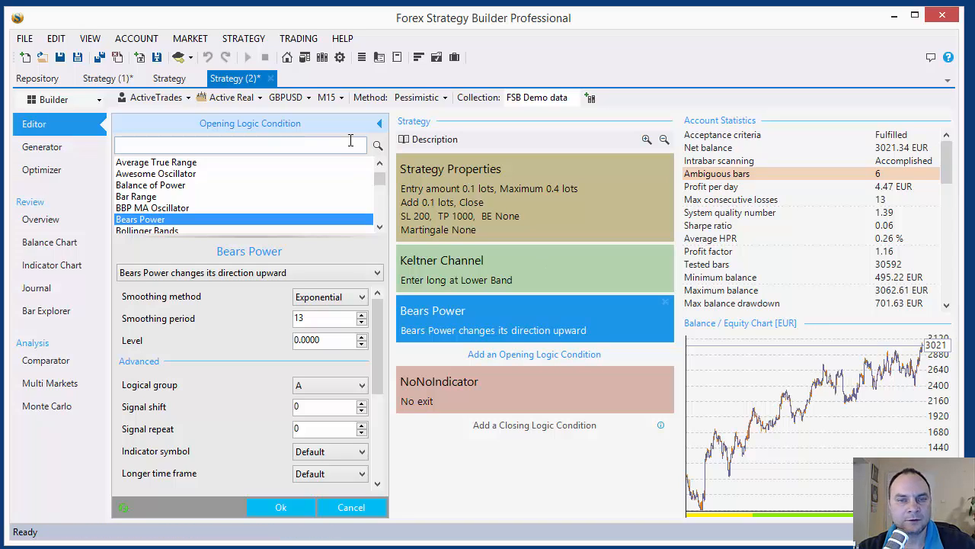
pyautogui.click(381, 124)
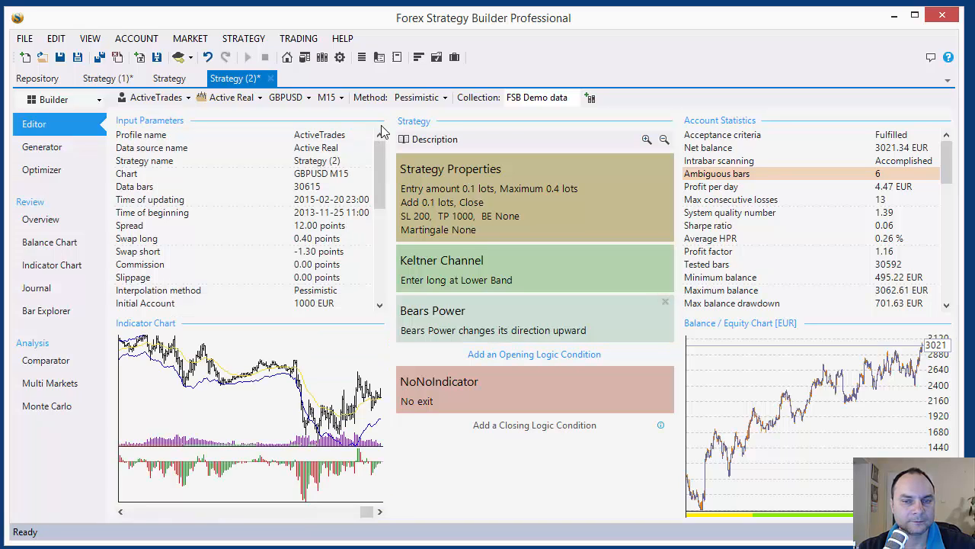
# - Undo the Bears Power parameter change and run a Monte Carlo test with randomized history data and randomized spread
pyautogui.hotkey('ctrl', 'z')
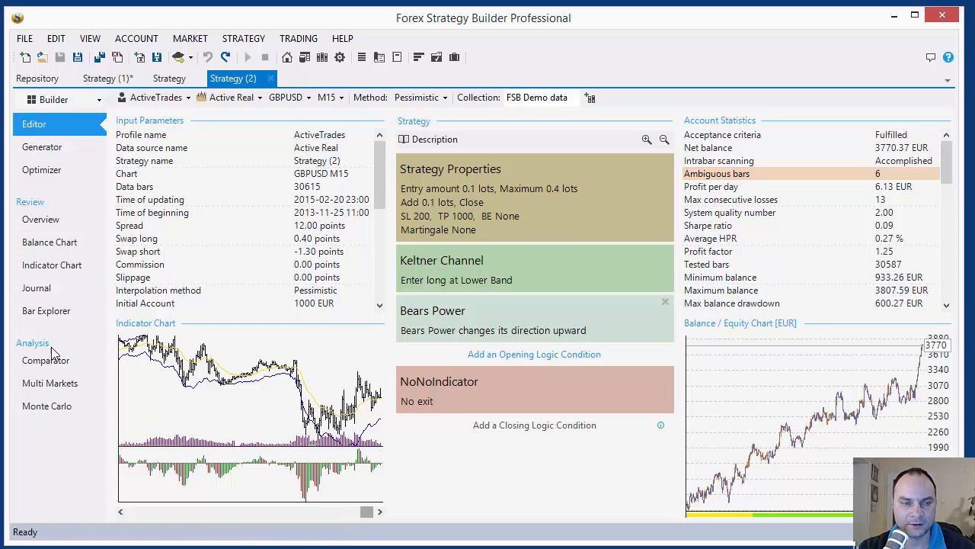
pyautogui.click(47, 406)
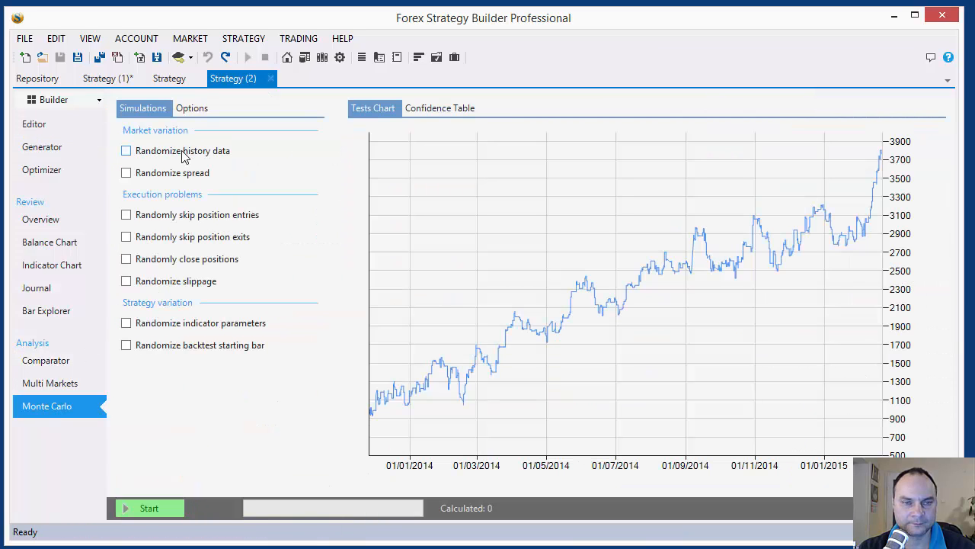
pyautogui.click(177, 151)
pyautogui.click(166, 174)
pyautogui.click(154, 509)
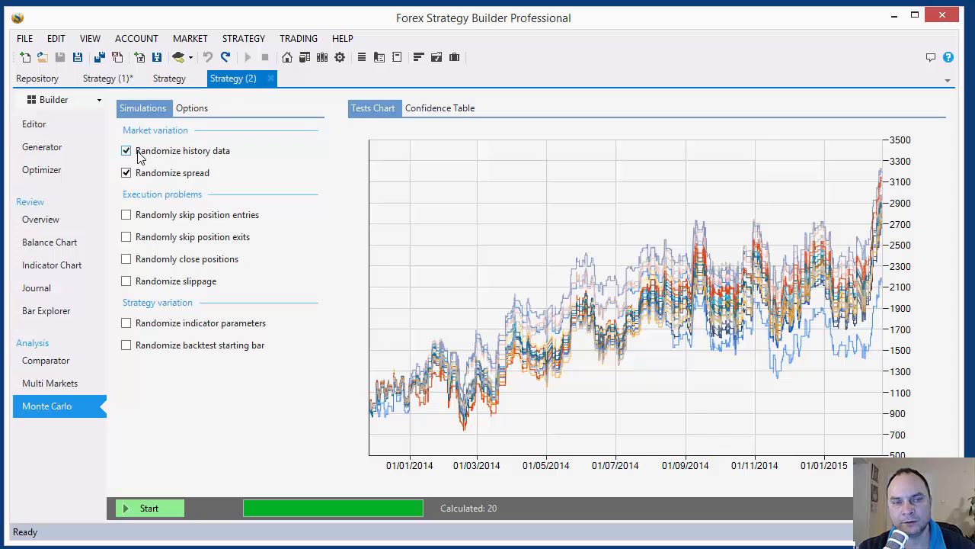
# - Rerun the Monte Carlo test with only the execution problems enabled: skipped position entries, skipped exits, randomly closed positions and randomized slippage
pyautogui.click(135, 215)
pyautogui.click(131, 237)
pyautogui.click(131, 259)
pyautogui.click(137, 282)
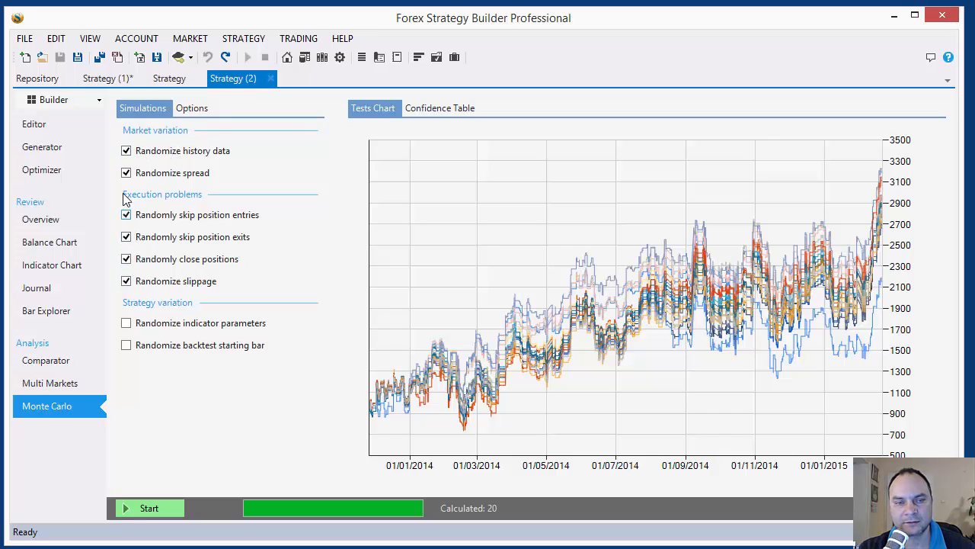
pyautogui.click(127, 173)
pyautogui.click(139, 151)
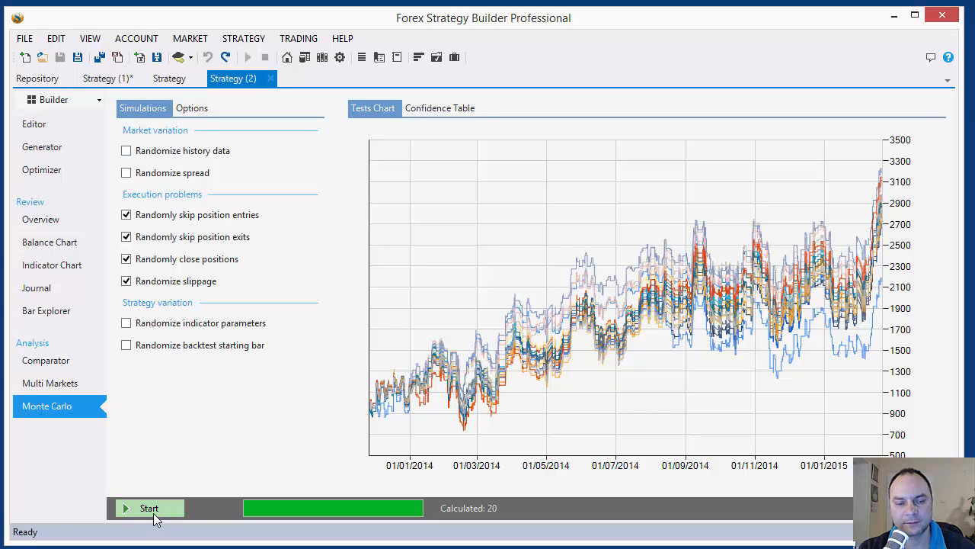
pyautogui.click(155, 515)
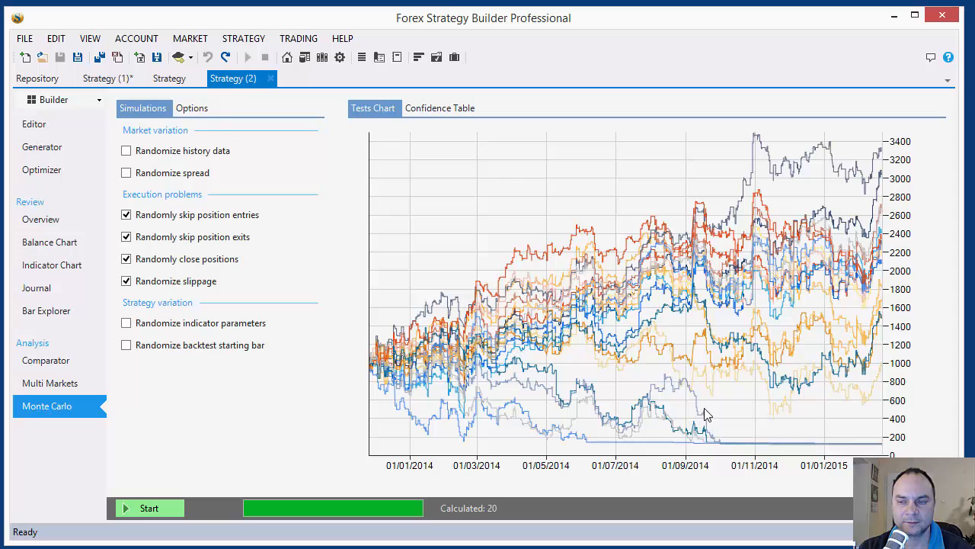
# - Exclude randomly closed positions, rerun the Monte Carlo test and return to the strategy editor
pyautogui.click(162, 263)
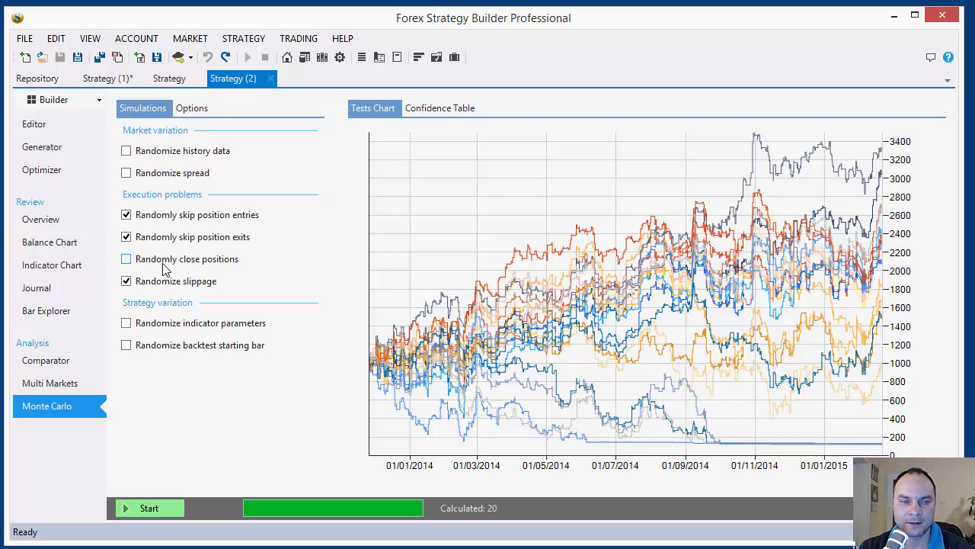
pyautogui.click(147, 508)
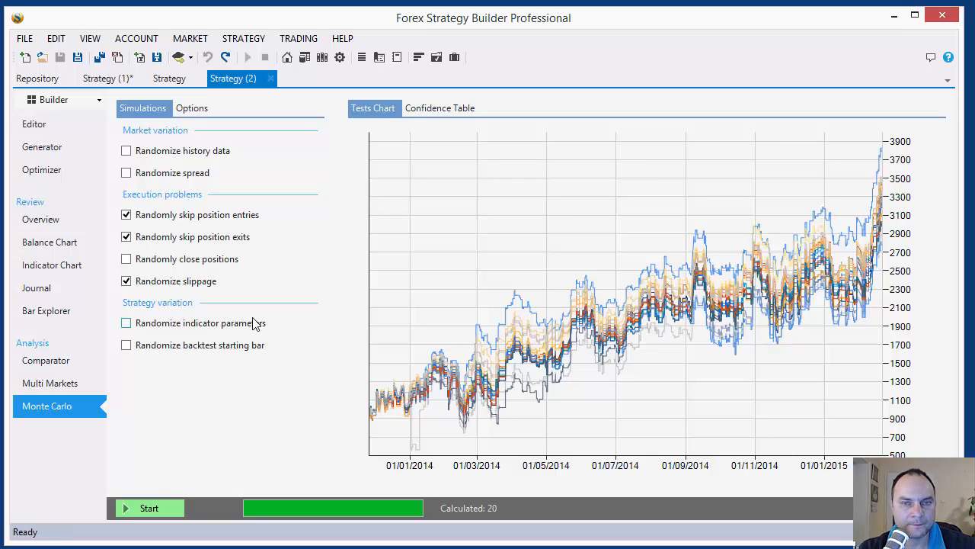
pyautogui.click(34, 126)
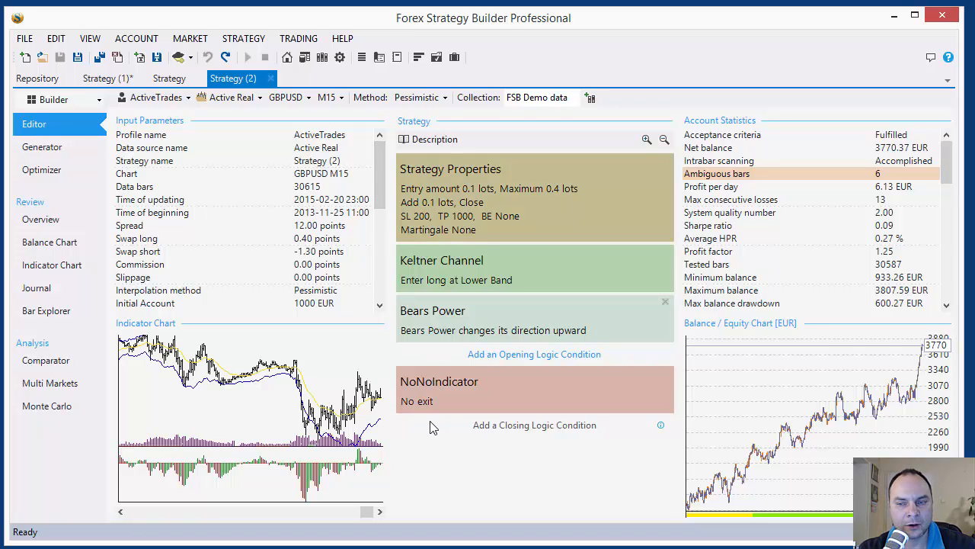
# - Review the Inside Bar strategy, and close Strategy (1) with the Relative Vigor Index condition without saving its changes
pyautogui.click(171, 81)
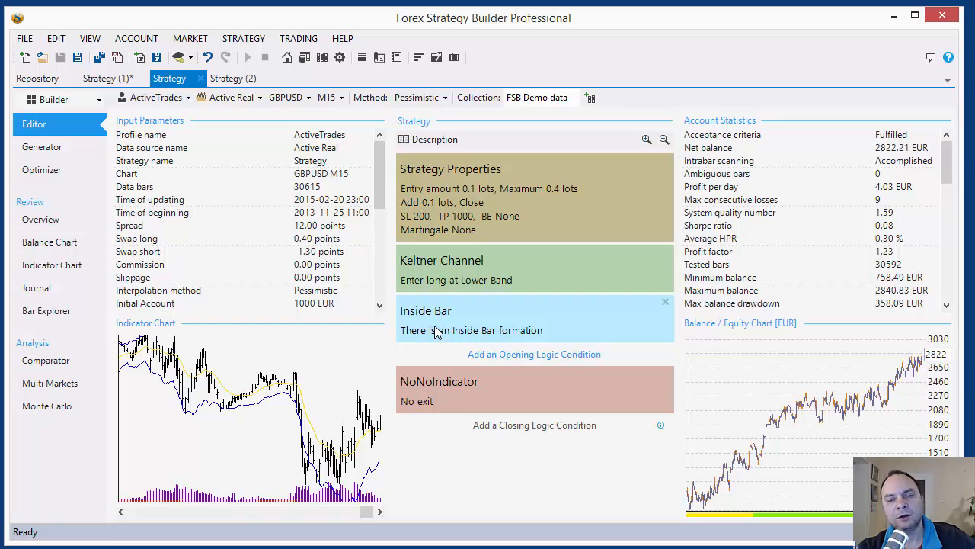
pyautogui.moveTo(437, 332)
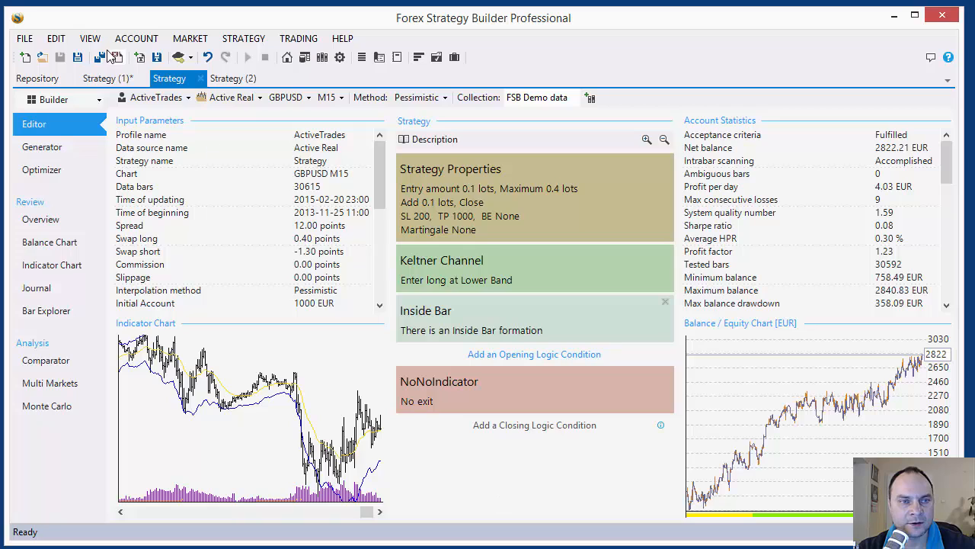
pyautogui.click(107, 80)
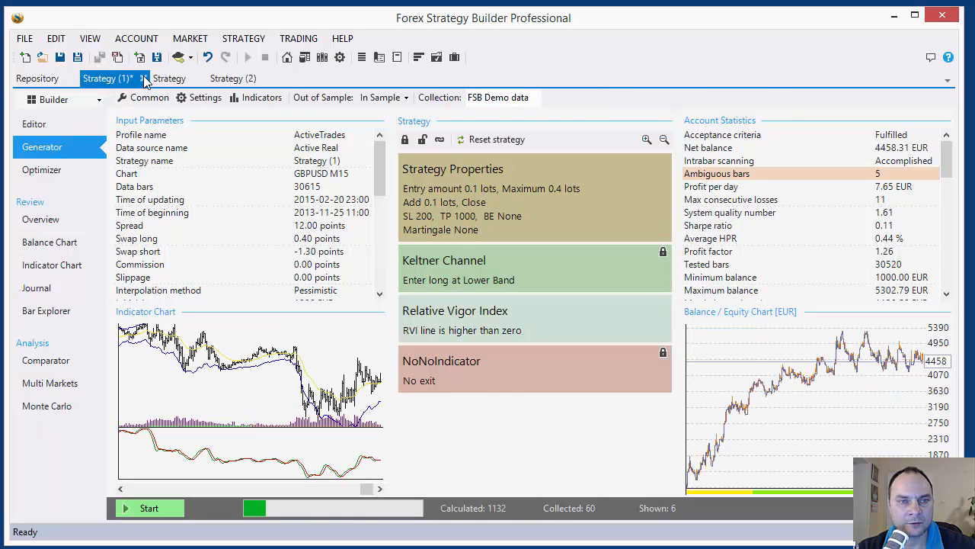
pyautogui.click(143, 79)
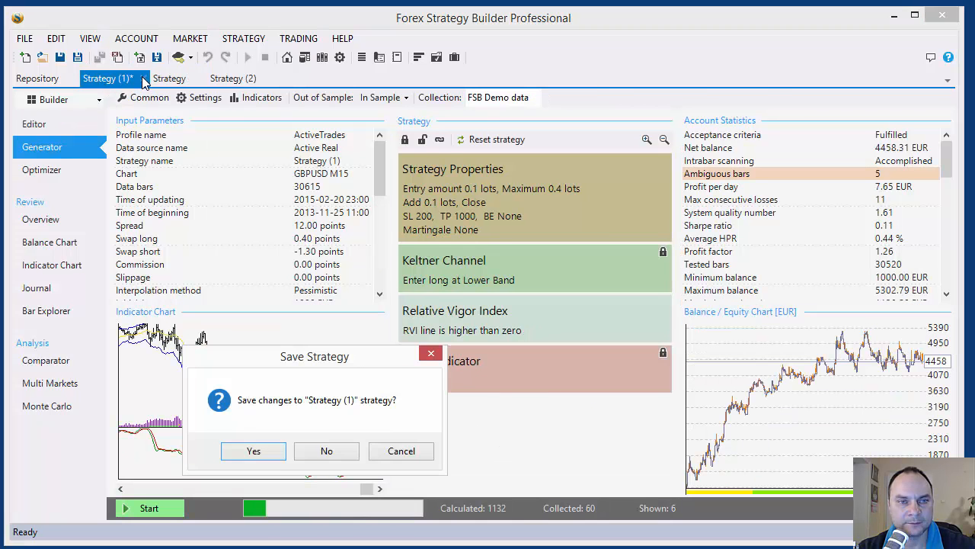
pyautogui.click(337, 455)
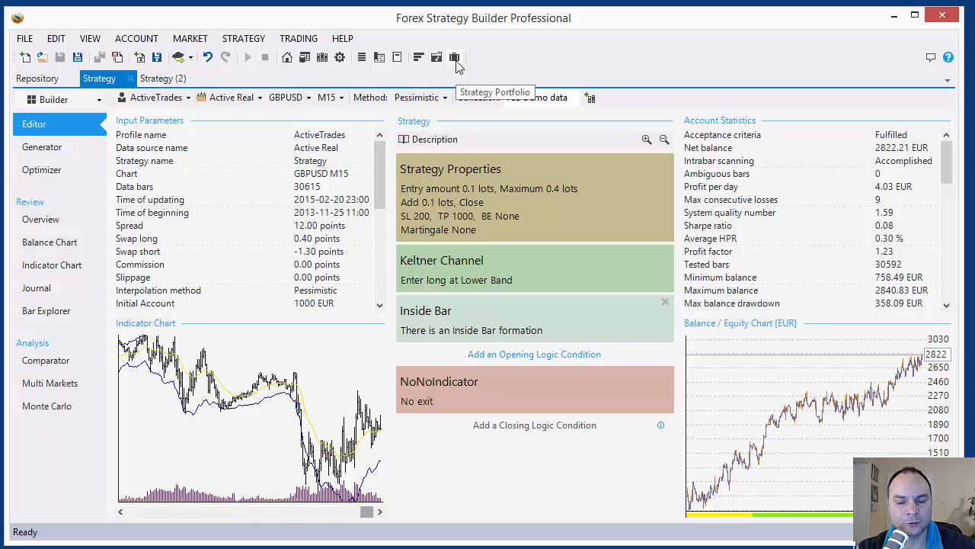
# - Compare the combined portfolio statistics of the two open strategies with the account statistics of Strategy (2), and close the portfolio view
pyautogui.click(455, 58)
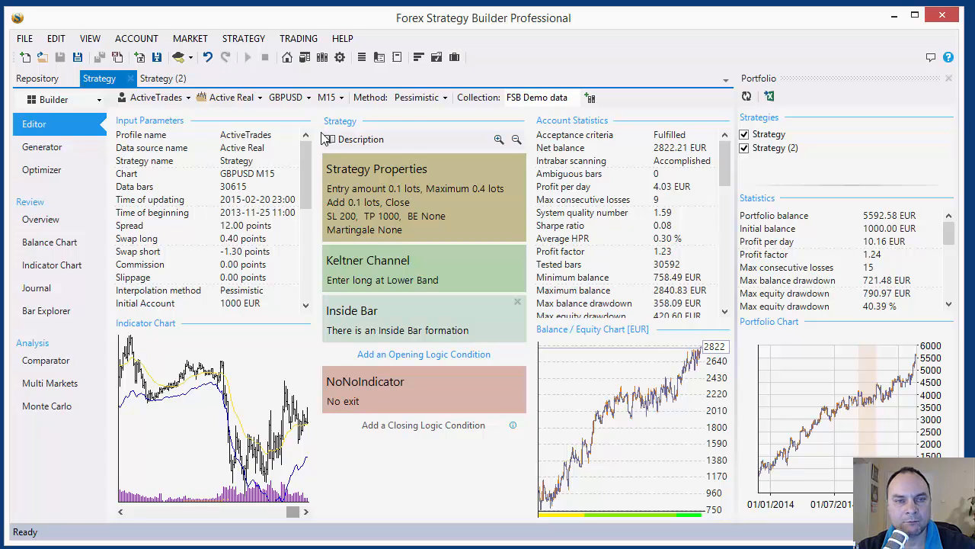
pyautogui.click(157, 81)
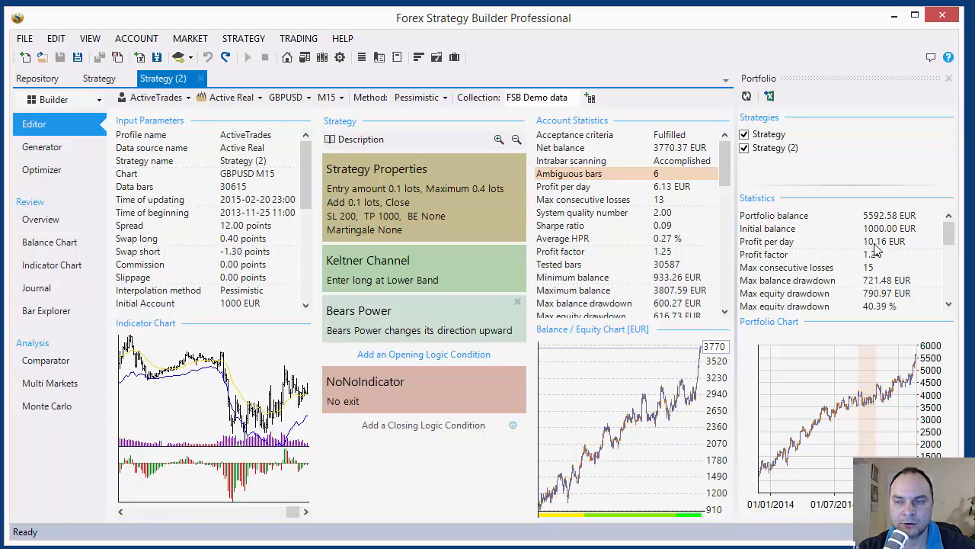
pyautogui.click(952, 263)
pyautogui.moveTo(952, 263)
pyautogui.mouseDown()
pyautogui.moveTo(954, 289)
pyautogui.moveTo(962, 262)
pyautogui.moveTo(960, 303)
pyautogui.moveTo(961, 272)
pyautogui.mouseUp()
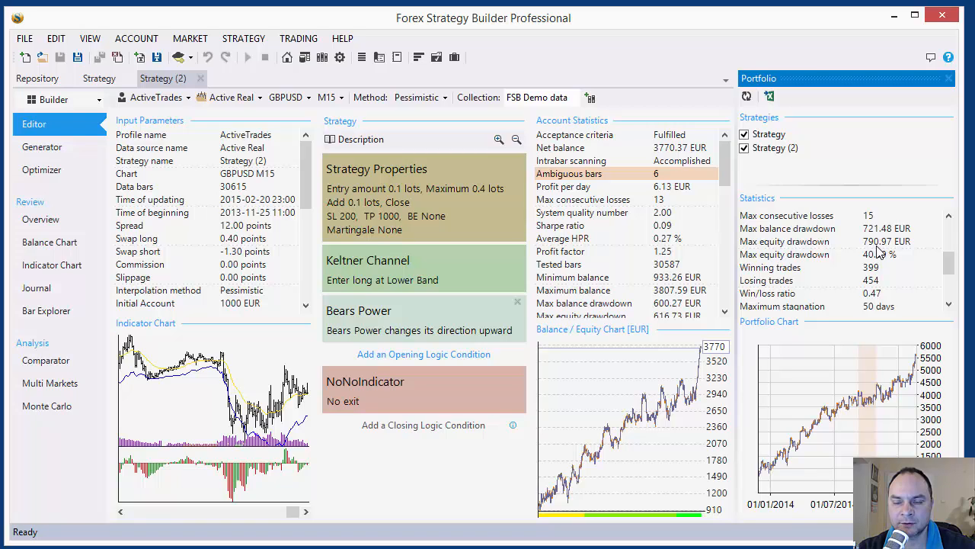
pyautogui.click(717, 158)
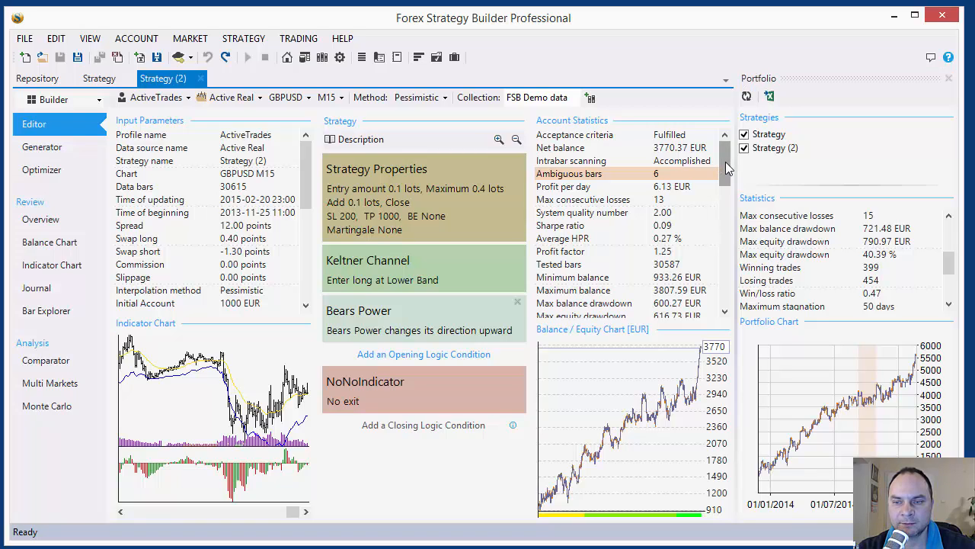
pyautogui.moveTo(726, 162); pyautogui.dragTo(743, 279)
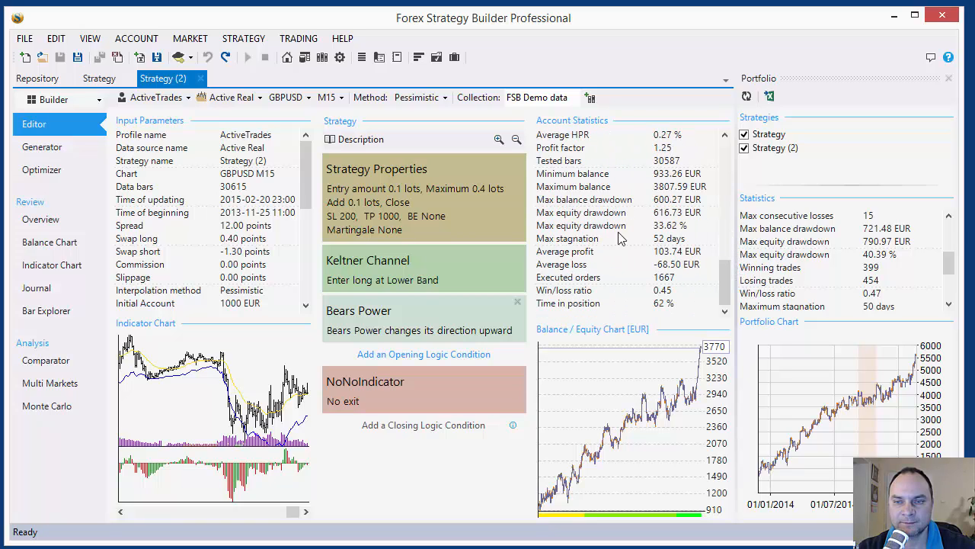
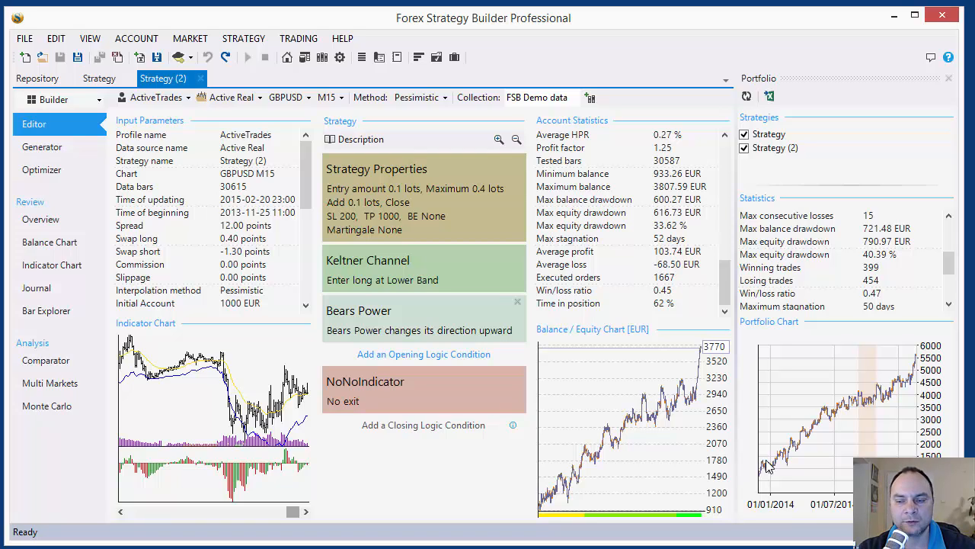
pyautogui.click(949, 80)
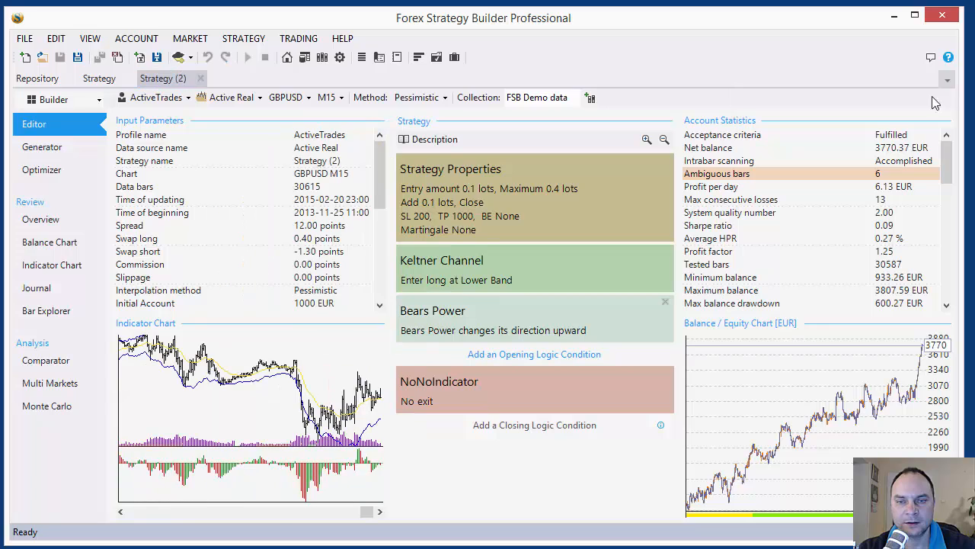
# - Compare the entry rules of the open Inside Bar and Bears Power strategies, including the Keltner Channel parameters
pyautogui.click(100, 84)
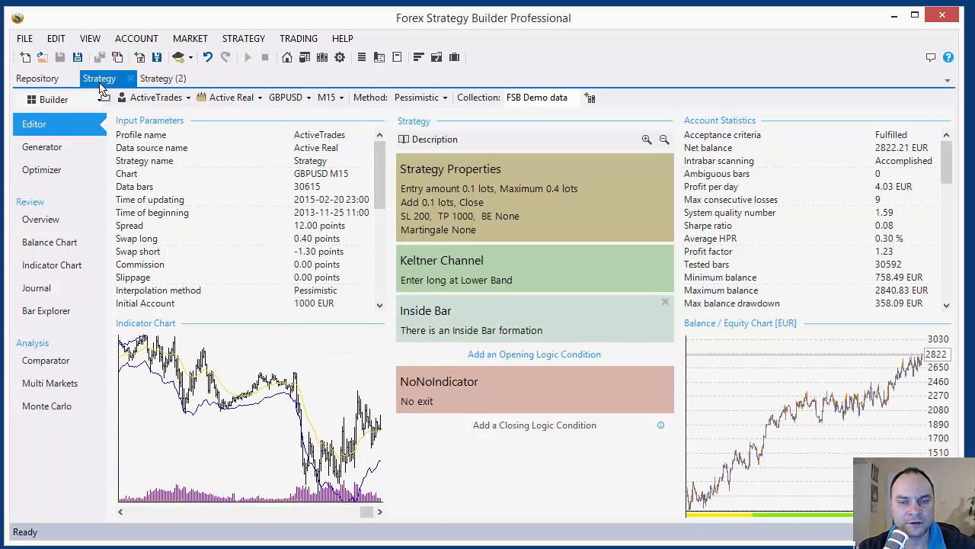
pyautogui.click(154, 82)
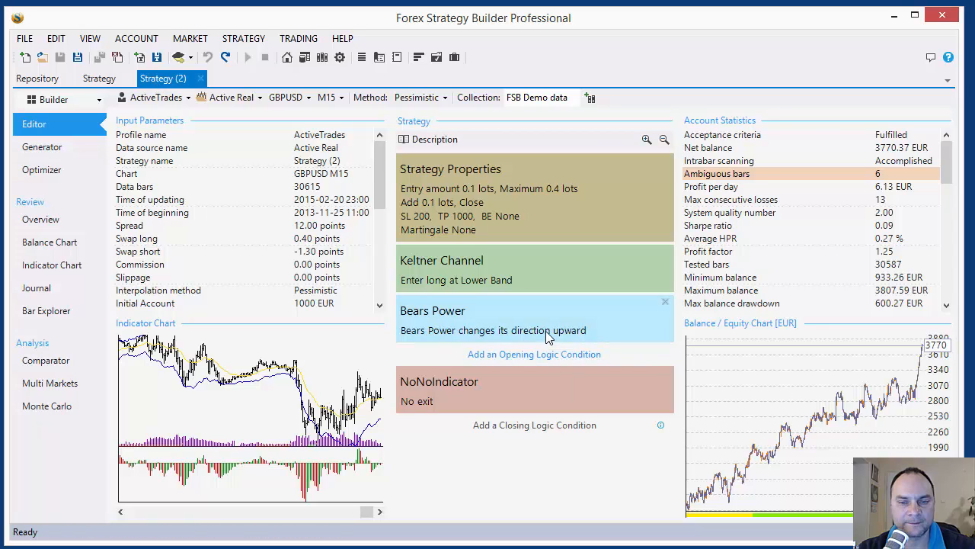
pyautogui.moveTo(546, 336)
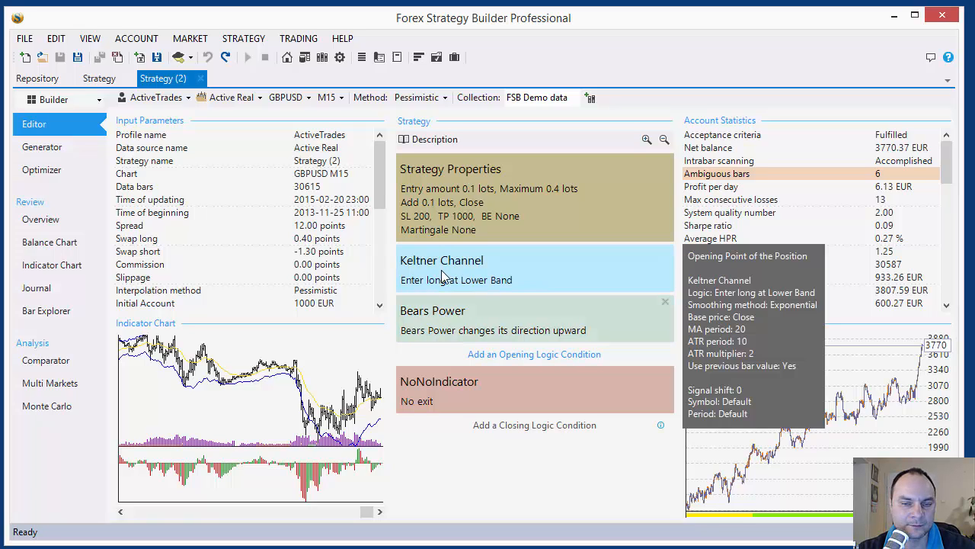
pyautogui.click(103, 81)
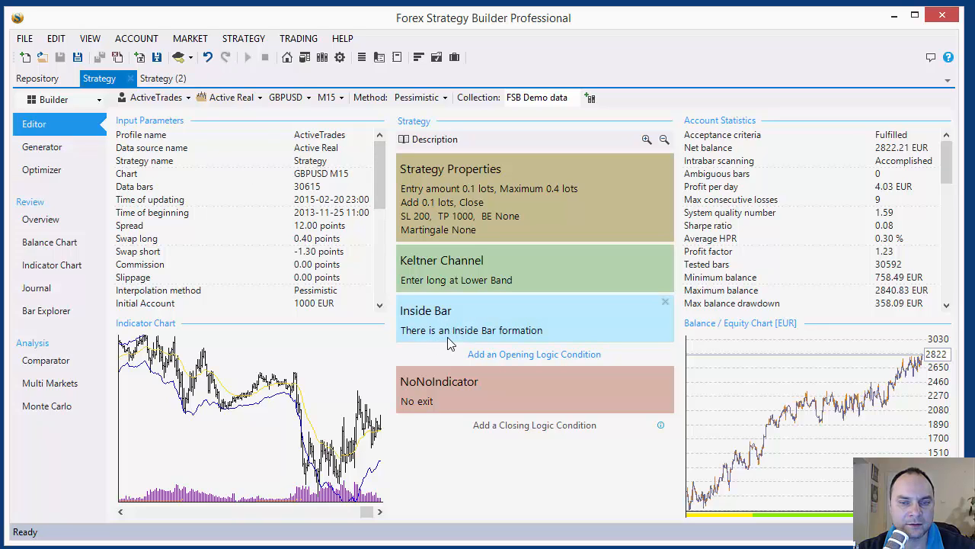
pyautogui.moveTo(462, 337)
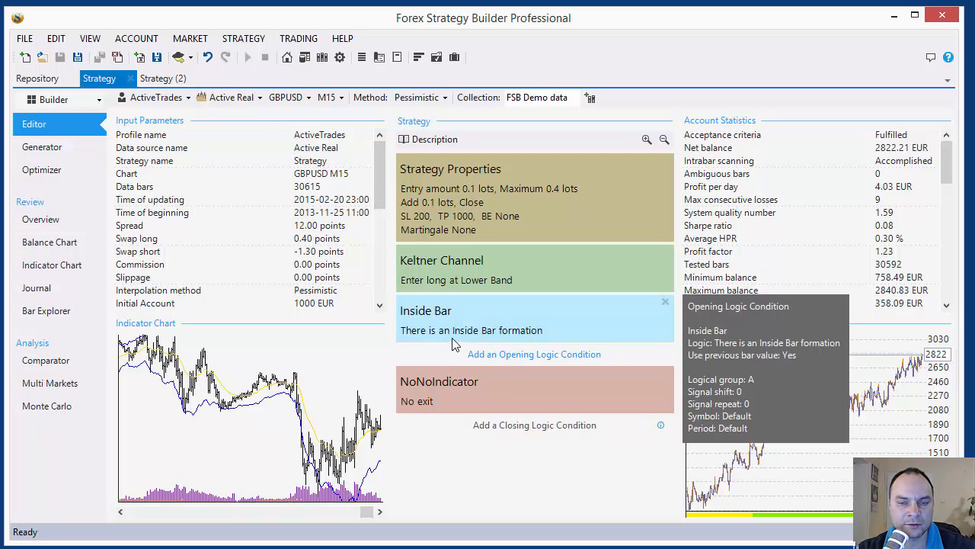
# - Add an Inside Bar opening logic condition with the rule "There is an Inside Bar formation" to Strategy (2)
pyautogui.click(162, 81)
pyautogui.click(490, 355)
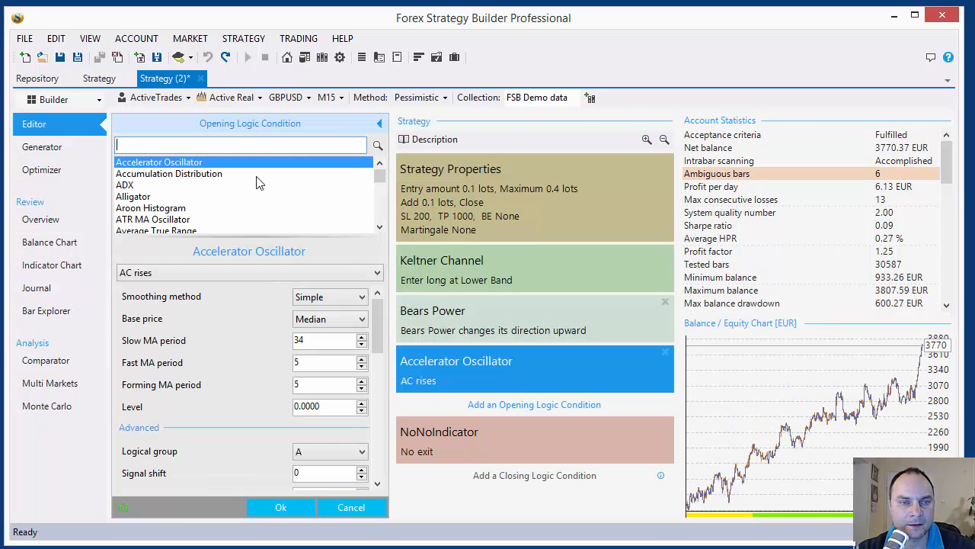
pyautogui.write('ins')
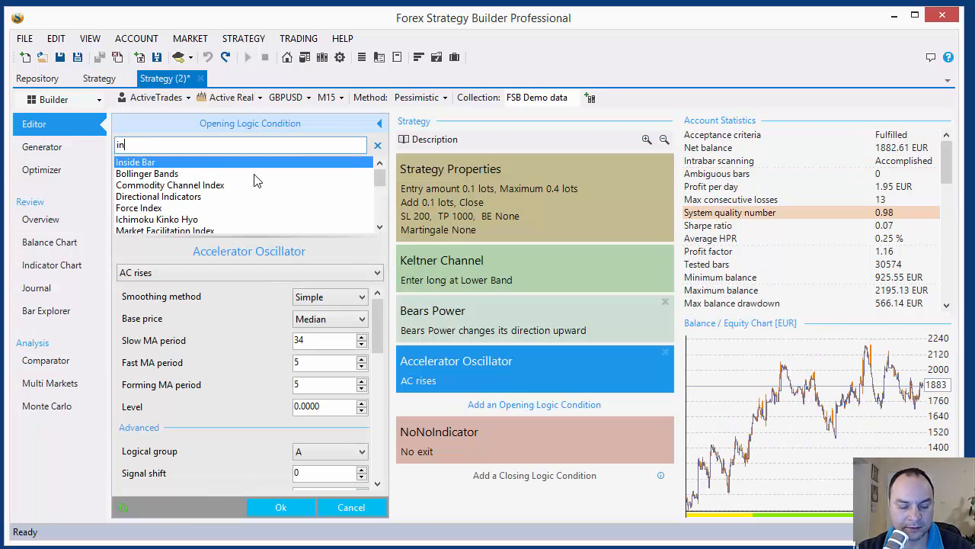
pyautogui.click(169, 165)
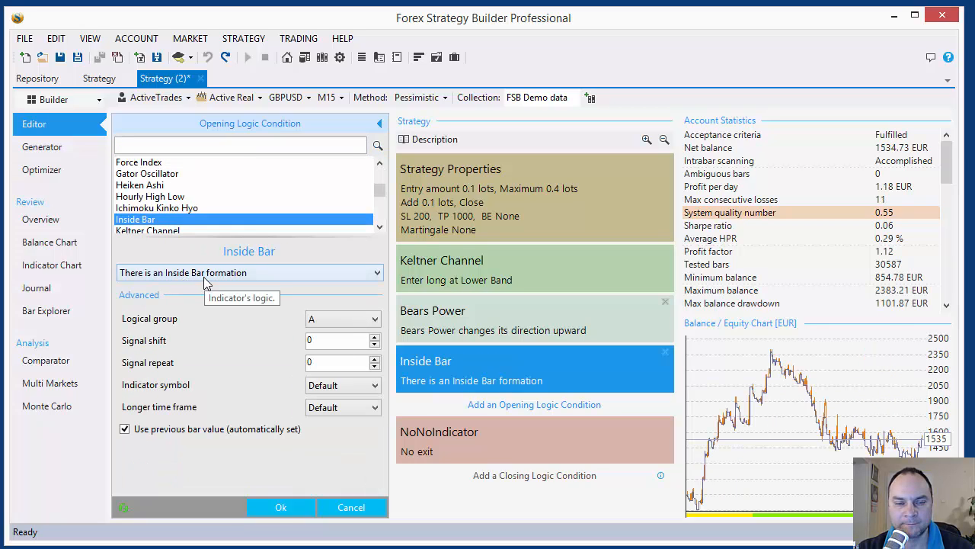
pyautogui.click(277, 508)
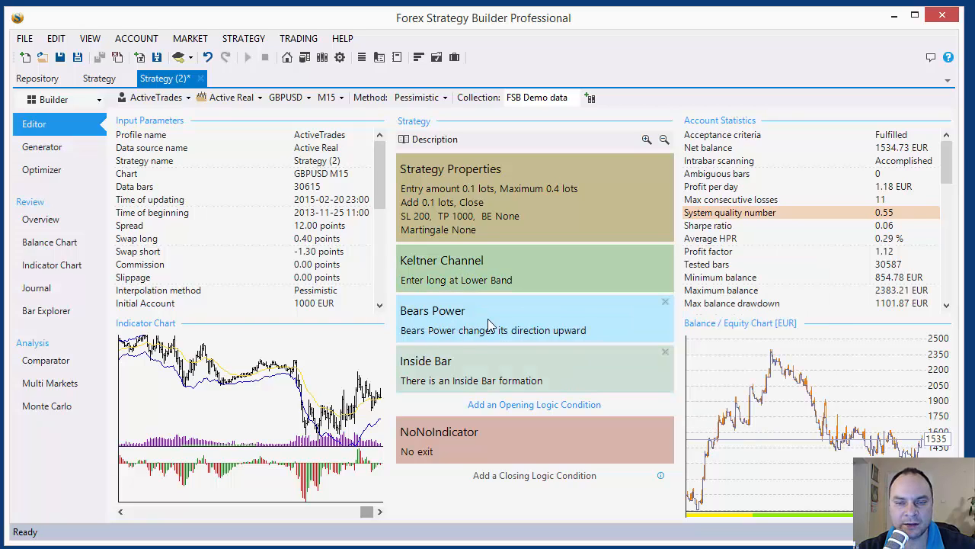
# - Assign the Inside Bar opening condition of Strategy (2) to logical group B, apply it, and review the account statistics
pyautogui.moveTo(492, 328)
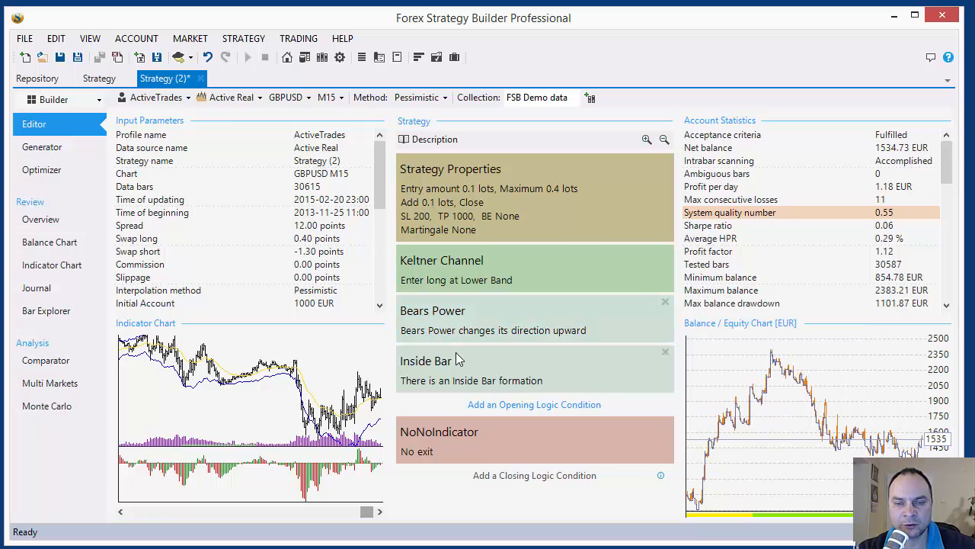
pyautogui.moveTo(475, 373)
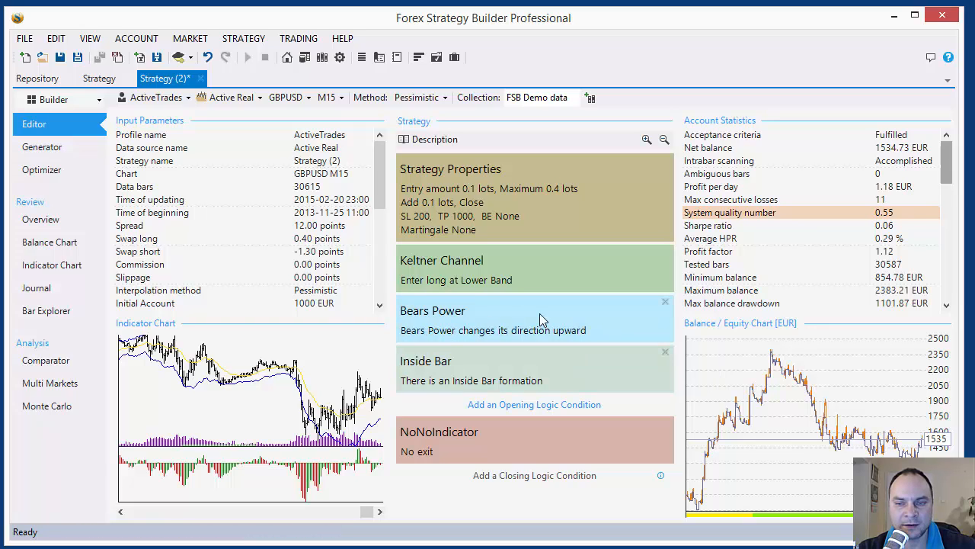
pyautogui.moveTo(551, 319)
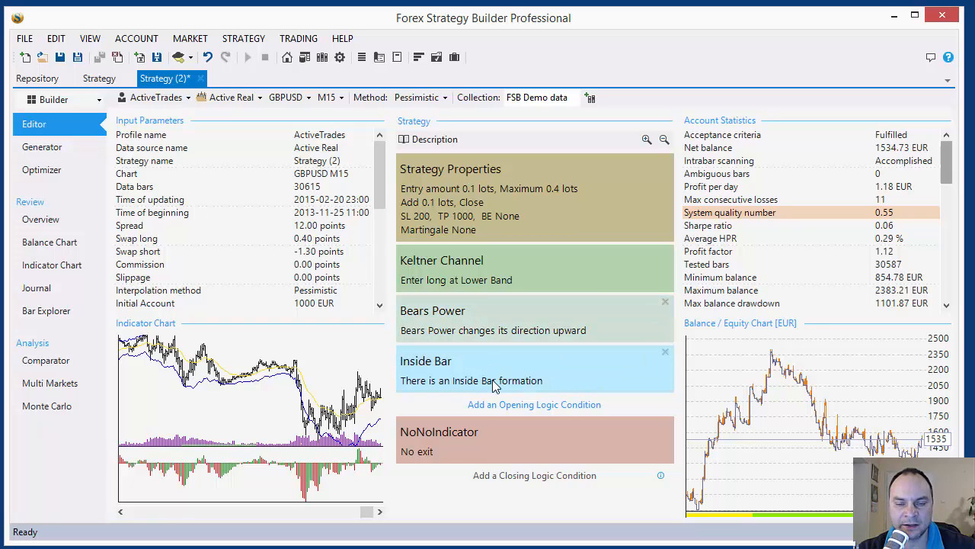
pyautogui.click(484, 317)
pyautogui.click(481, 312)
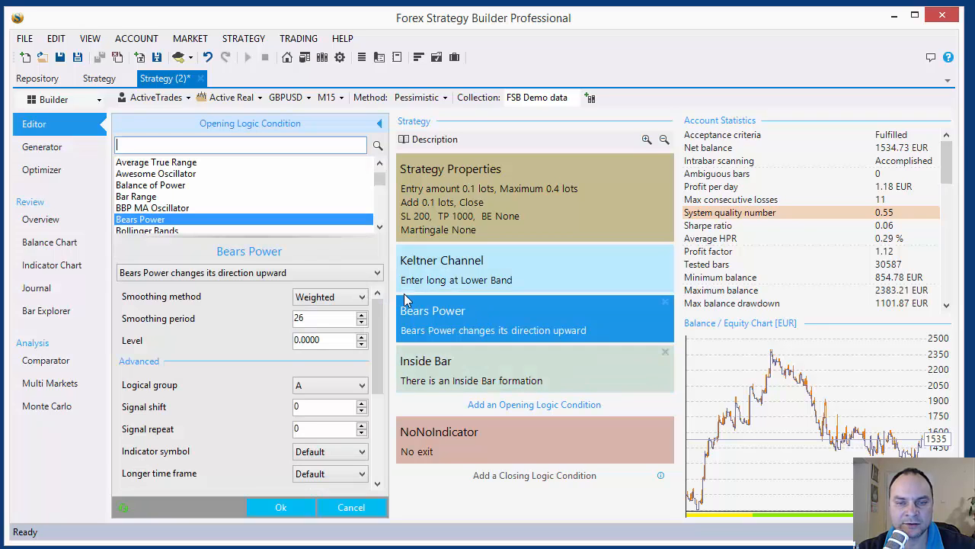
pyautogui.scroll(-1, 379, 340)
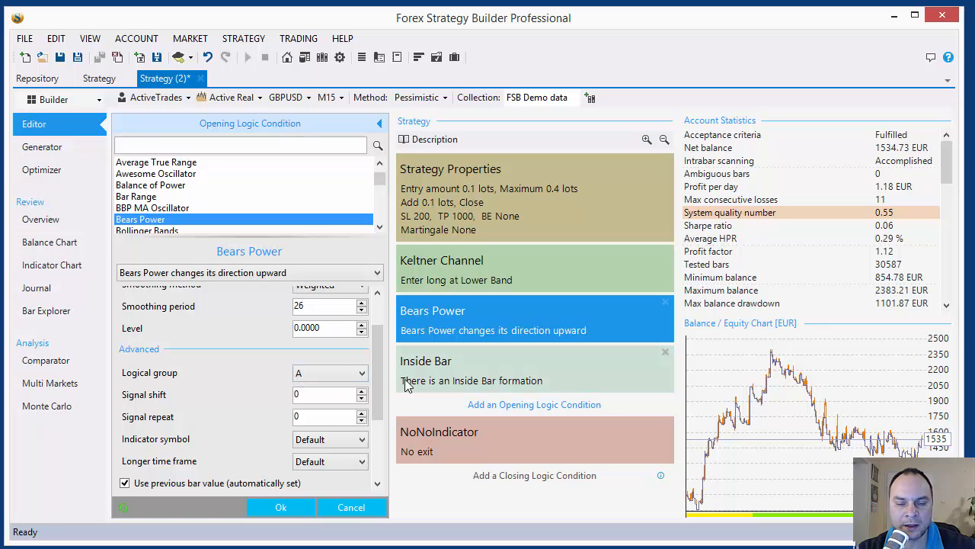
pyautogui.click(439, 384)
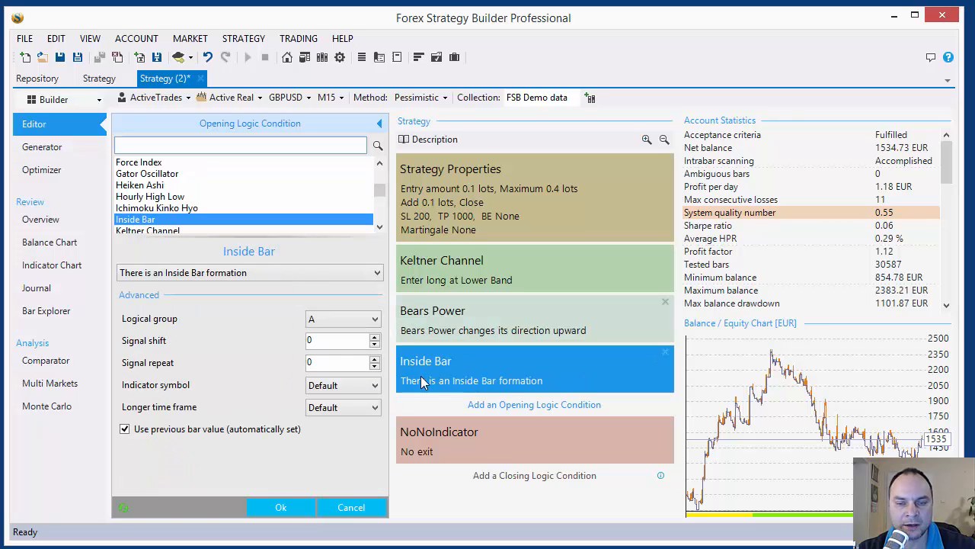
pyautogui.click(326, 320)
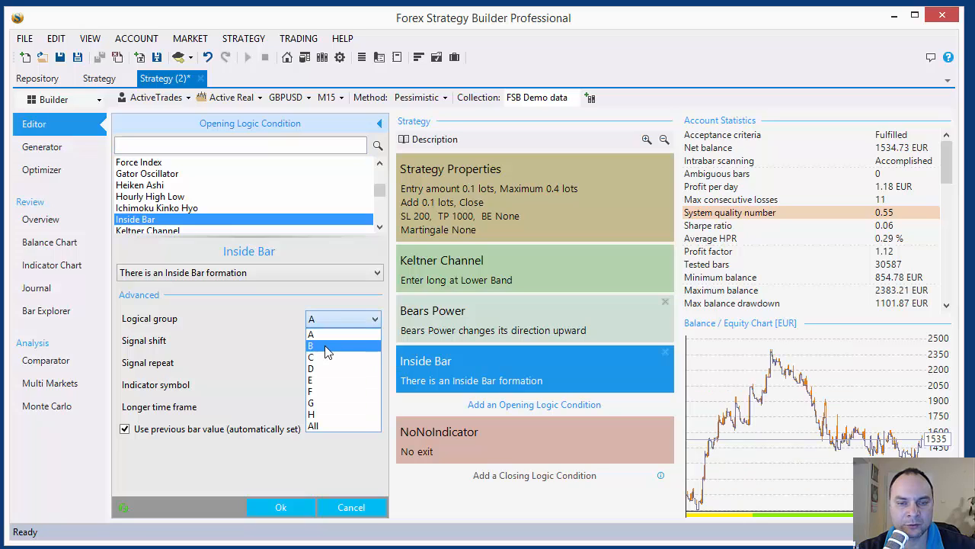
pyautogui.click(328, 349)
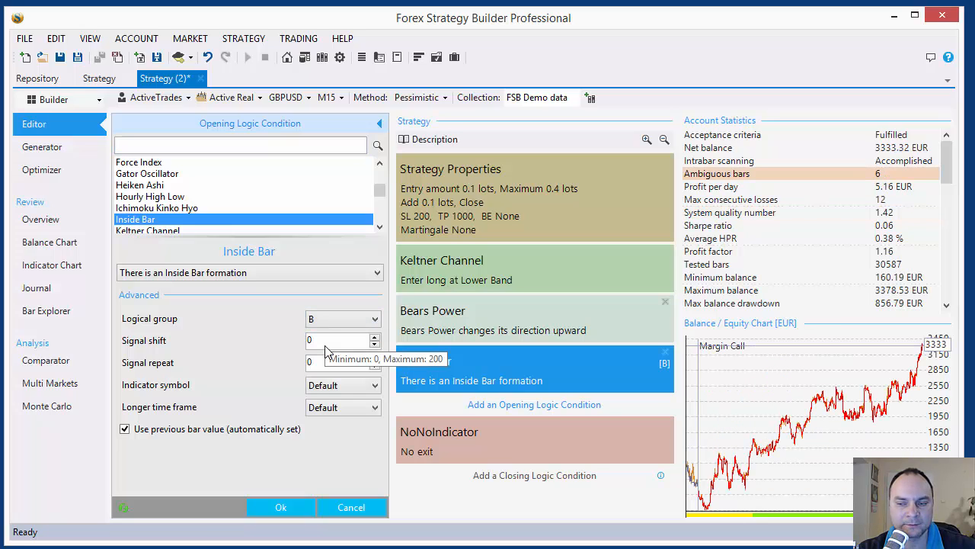
pyautogui.click(280, 507)
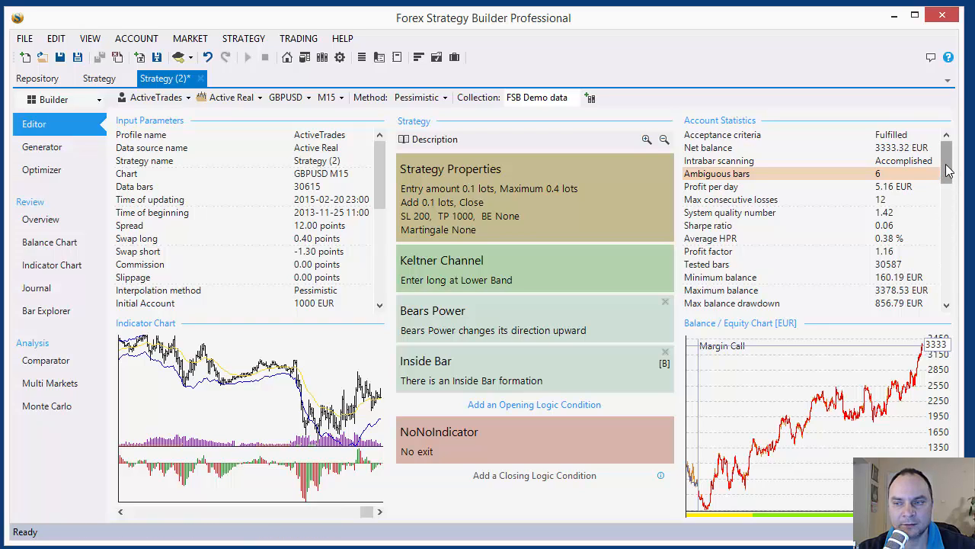
pyautogui.moveTo(946, 175); pyautogui.dragTo(948, 282)
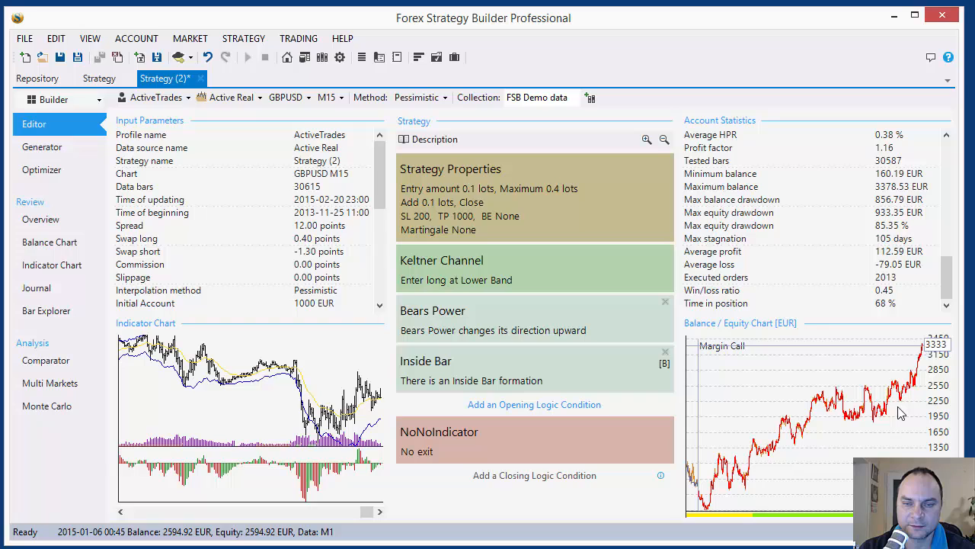
# - Try a maximum position amount of 0.20 lots in the properties of Strategy (2)
pyautogui.click(464, 202)
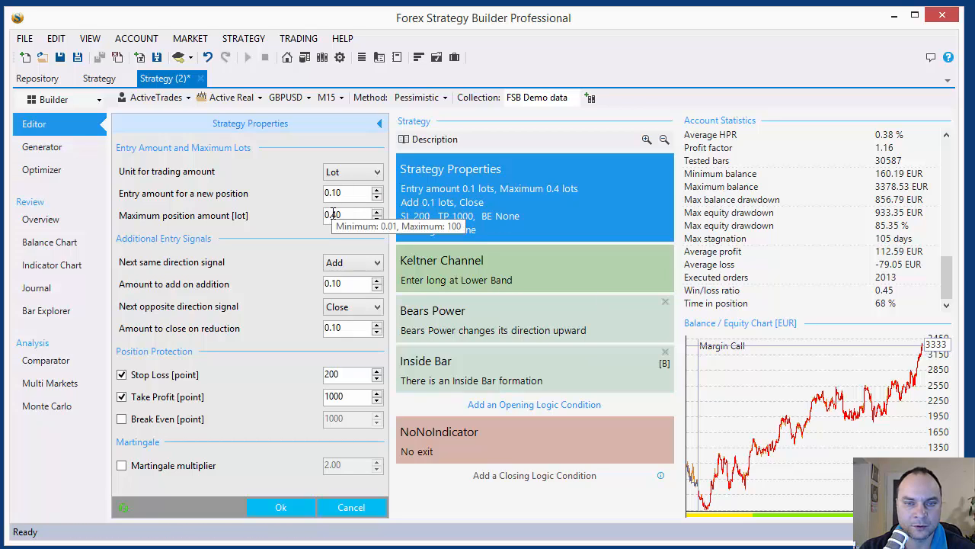
pyautogui.moveTo(332, 214); pyautogui.dragTo(336, 214)
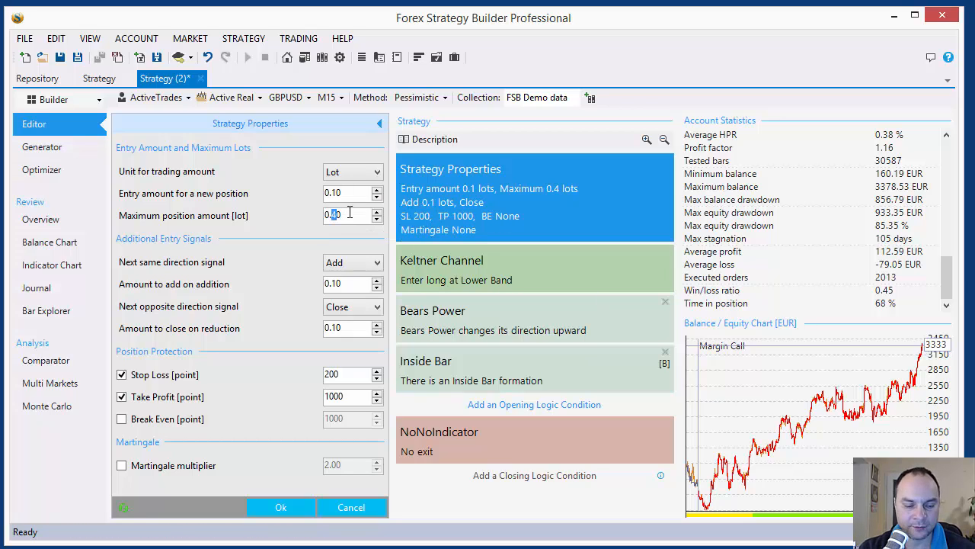
pyautogui.write('2')
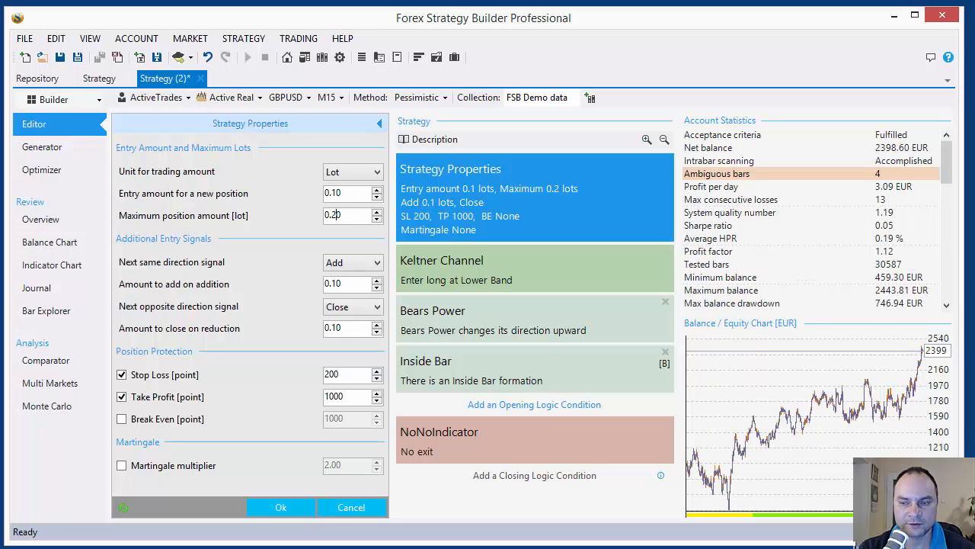
# - Try Nothing, Add, Winner and Looser for the next same direction signal, return to Add, and discard the property changes
pyautogui.click(355, 263)
pyautogui.click(355, 277)
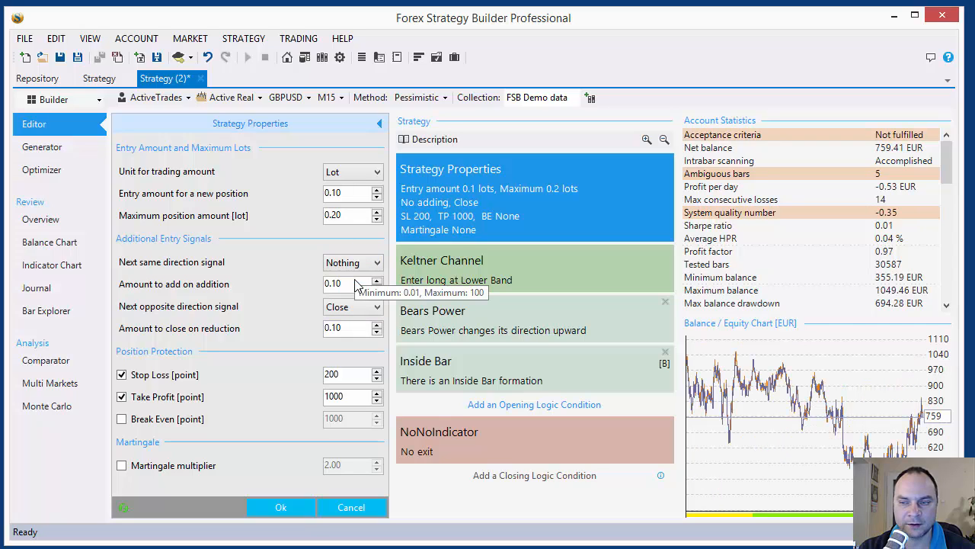
pyautogui.click(352, 263)
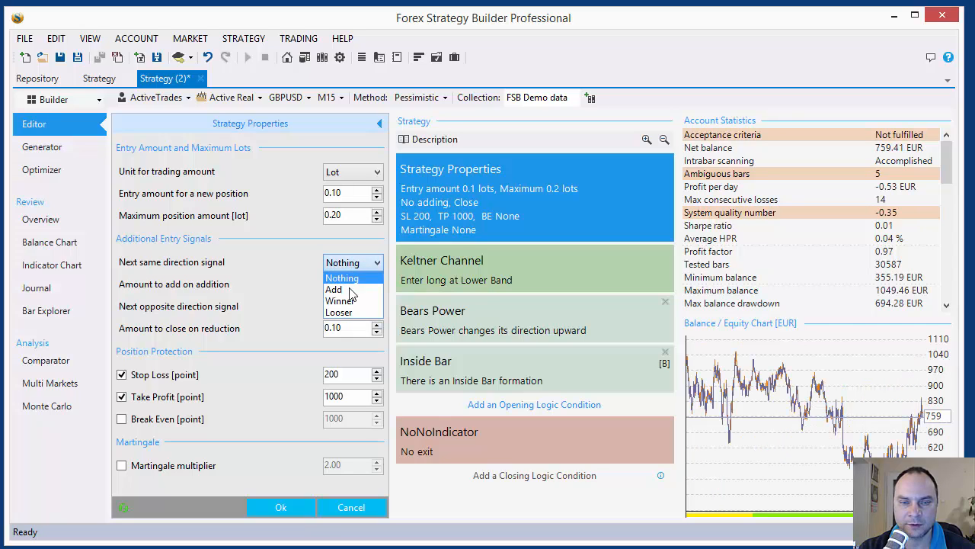
pyautogui.click(351, 289)
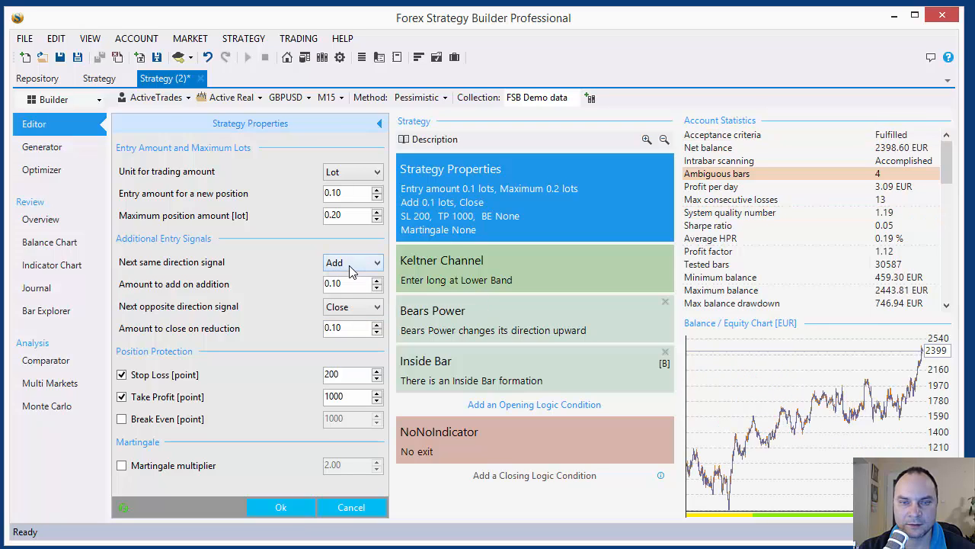
pyautogui.click(352, 262)
pyautogui.click(354, 302)
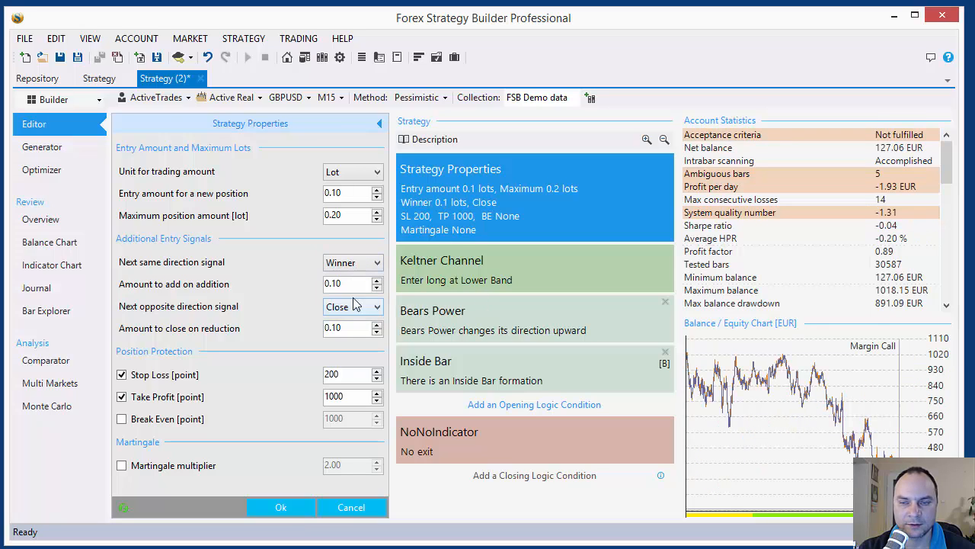
pyautogui.click(350, 262)
pyautogui.click(346, 312)
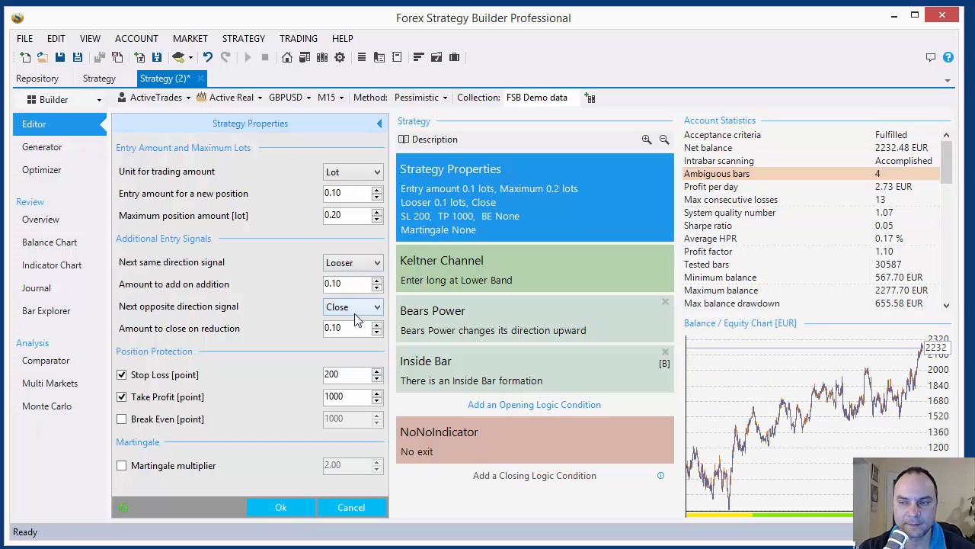
pyautogui.click(354, 264)
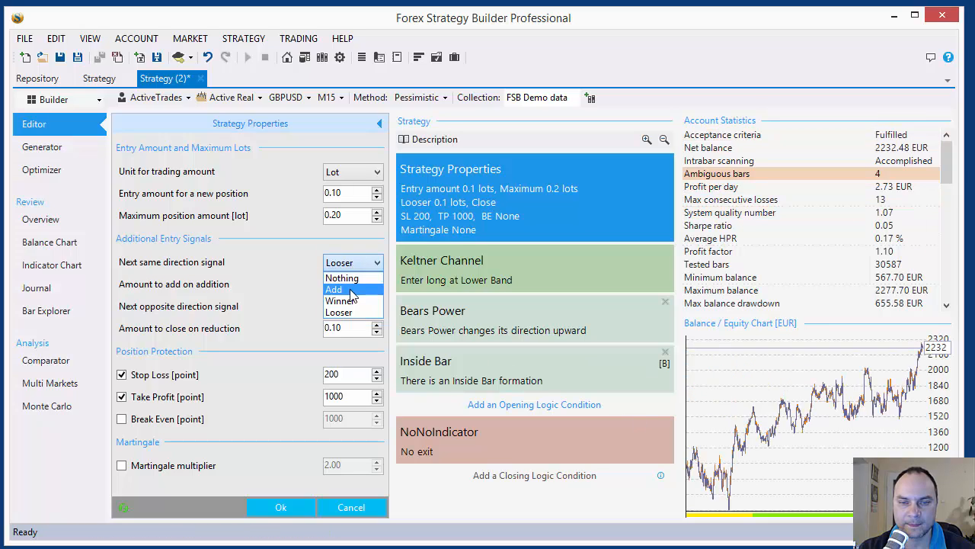
pyautogui.click(355, 291)
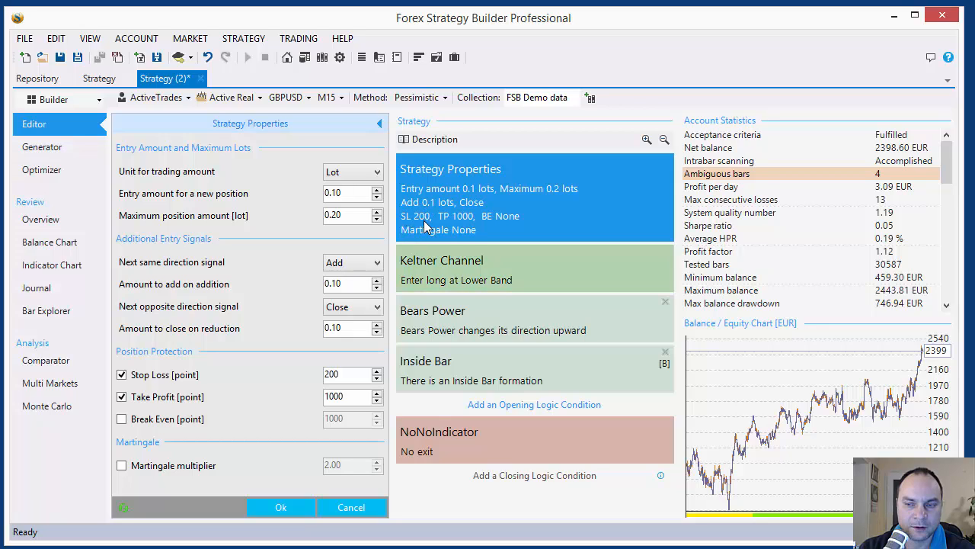
pyautogui.click(362, 515)
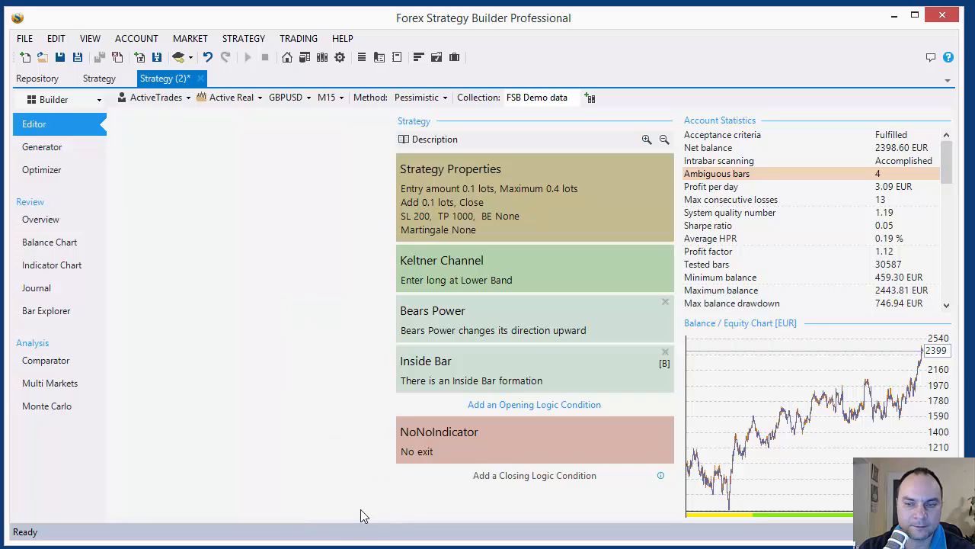
# - Remove the Inside Bar condition from Strategy (2) and compare the strategy with the separate Inside Bar strategy
pyautogui.click(665, 354)
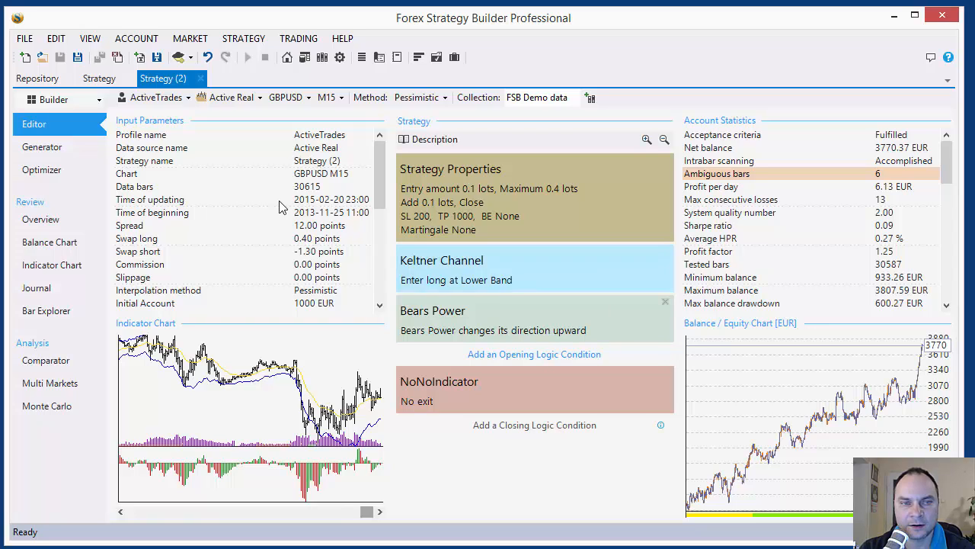
pyautogui.click(99, 79)
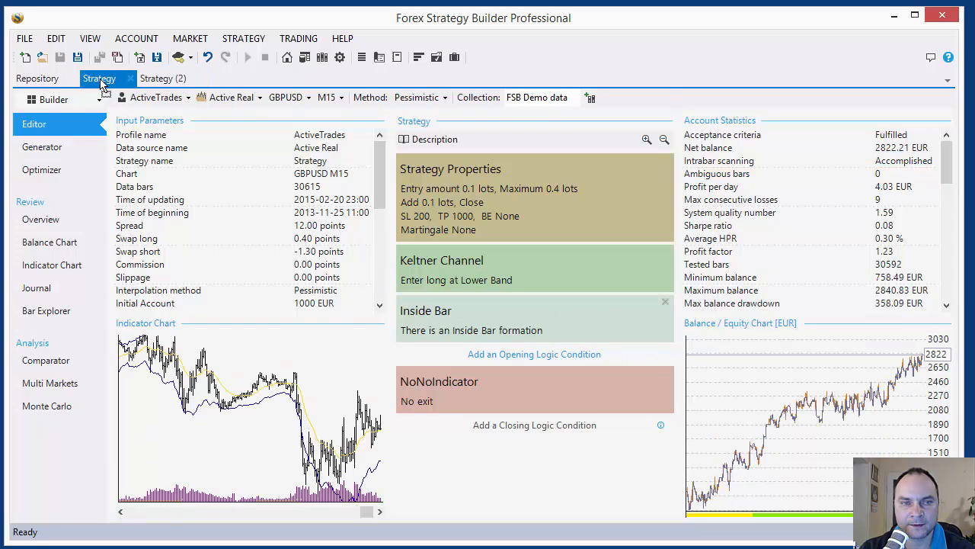
pyautogui.click(161, 80)
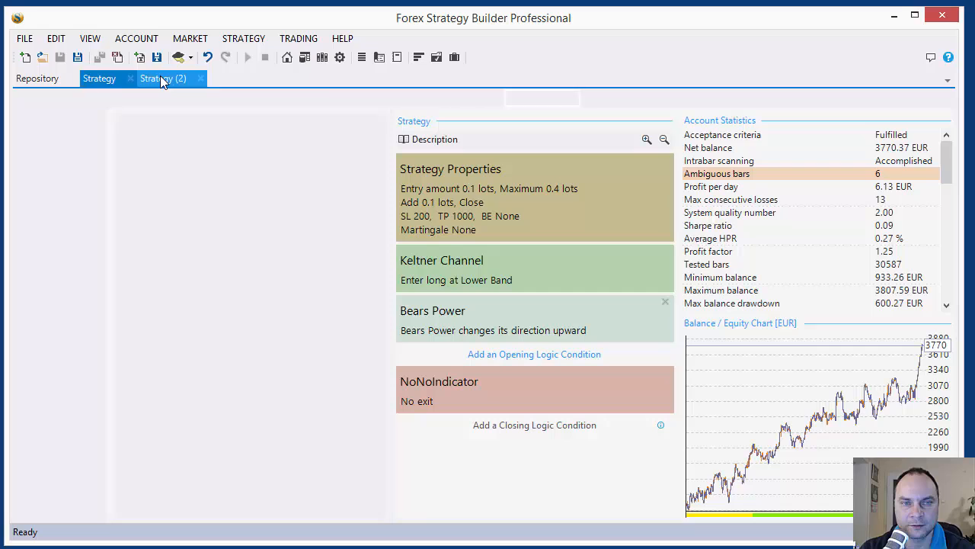
pyautogui.click(99, 79)
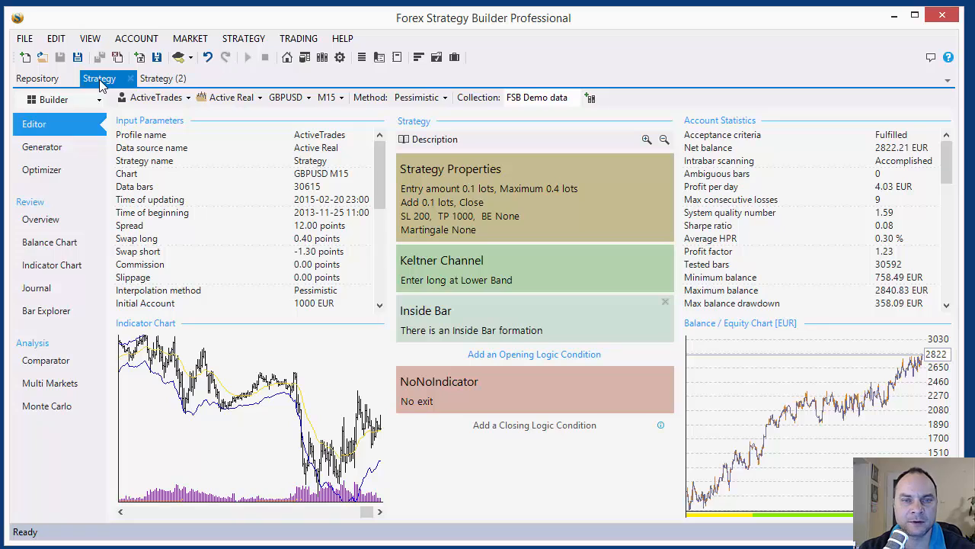
pyautogui.click(158, 79)
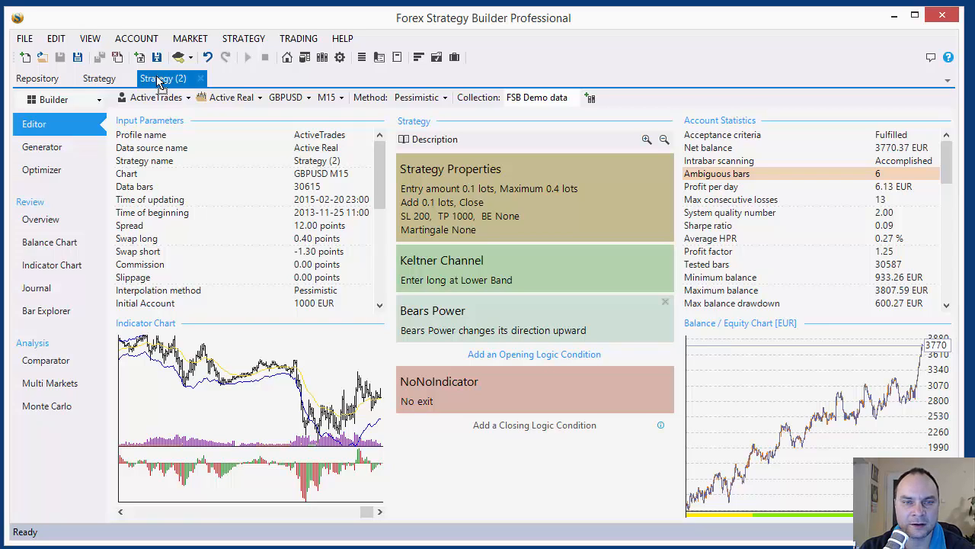
pyautogui.click(105, 83)
pyautogui.click(159, 81)
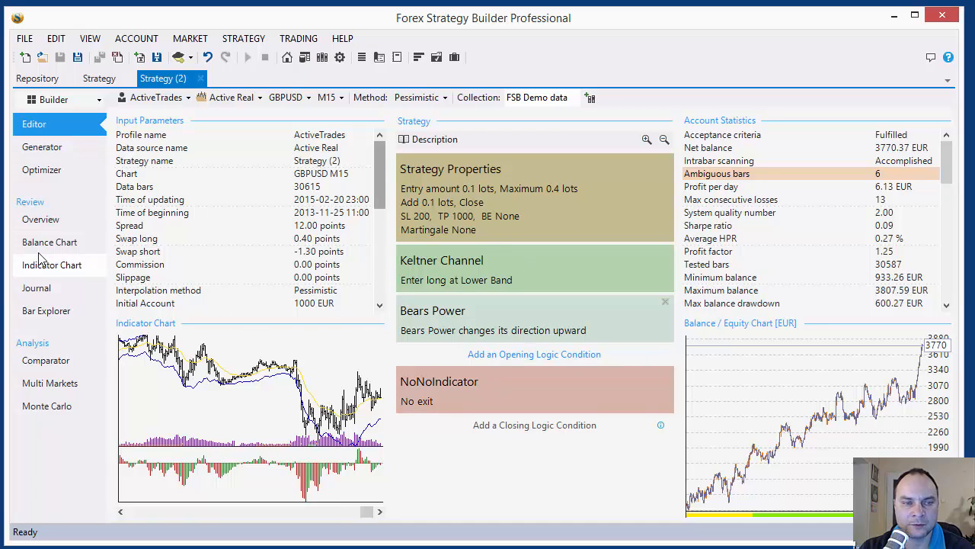
# - Run the Comparator on Strategy (2) with all backtesting methods and 20 random method tests, and return to the editor
pyautogui.click(42, 360)
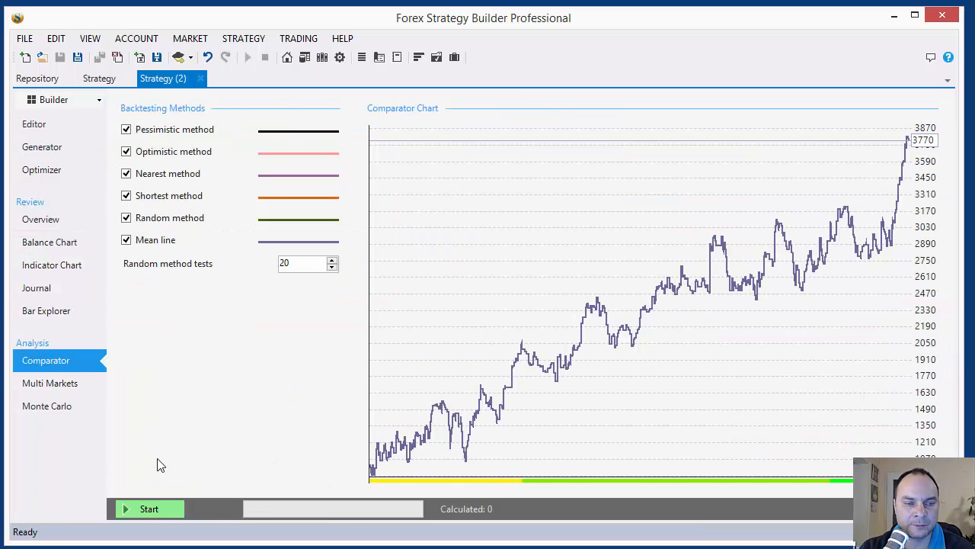
pyautogui.click(154, 508)
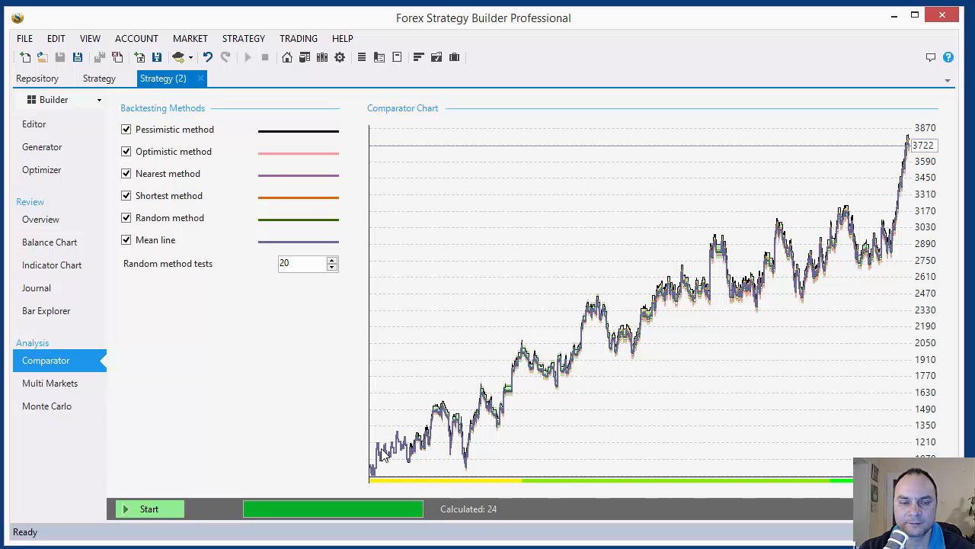
pyautogui.click(51, 128)
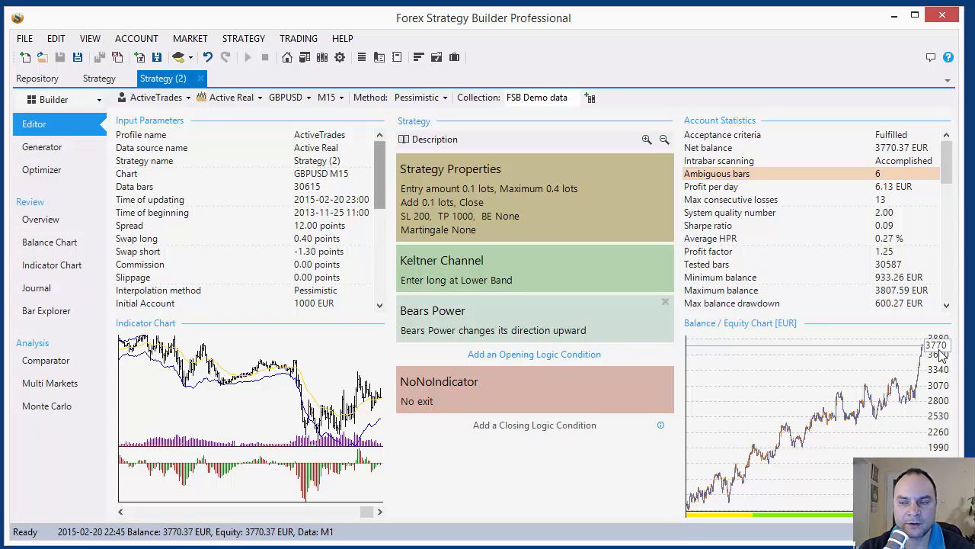
# - Compare the balance charts and account statistics of the Inside Bar and Bears Power strategies, including drawdown and stagnation
pyautogui.click(99, 79)
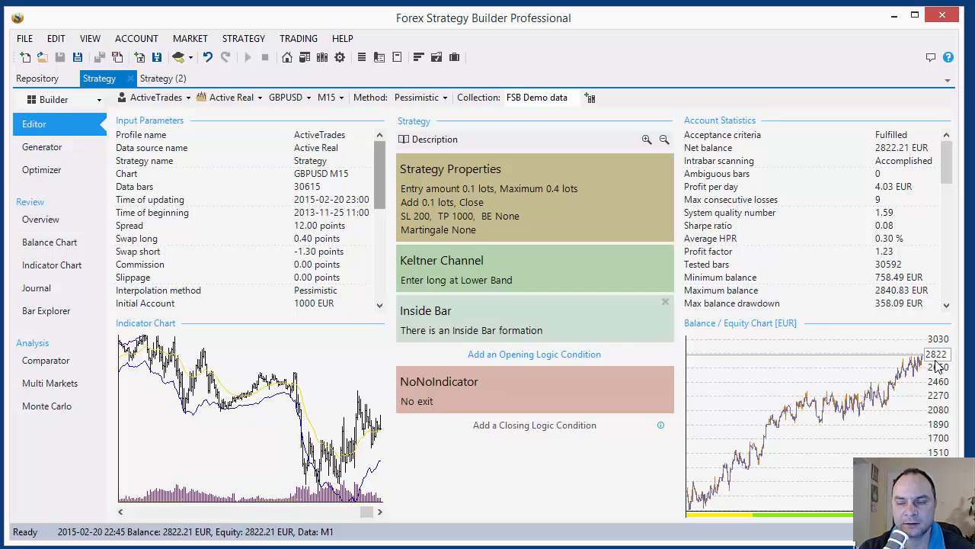
pyautogui.click(160, 84)
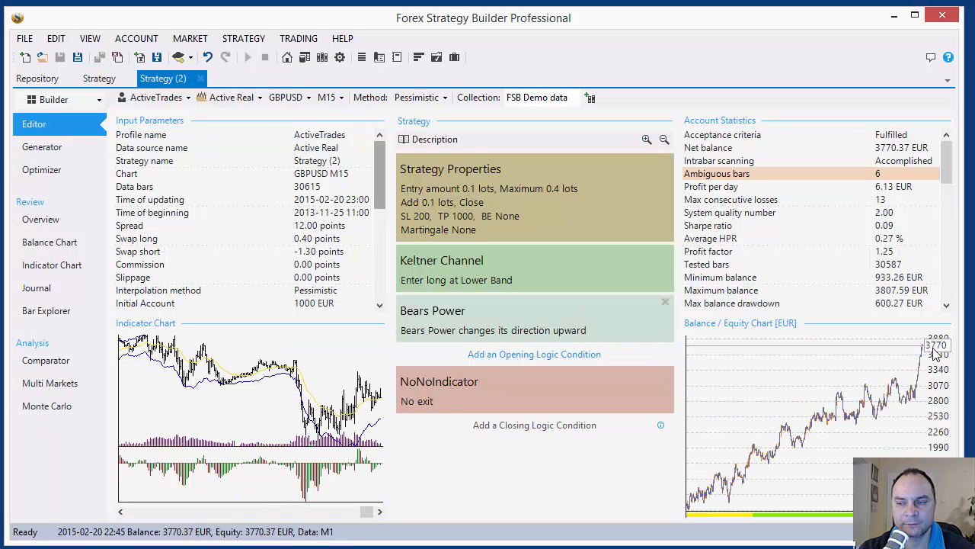
pyautogui.moveTo(948, 169); pyautogui.dragTo(952, 244)
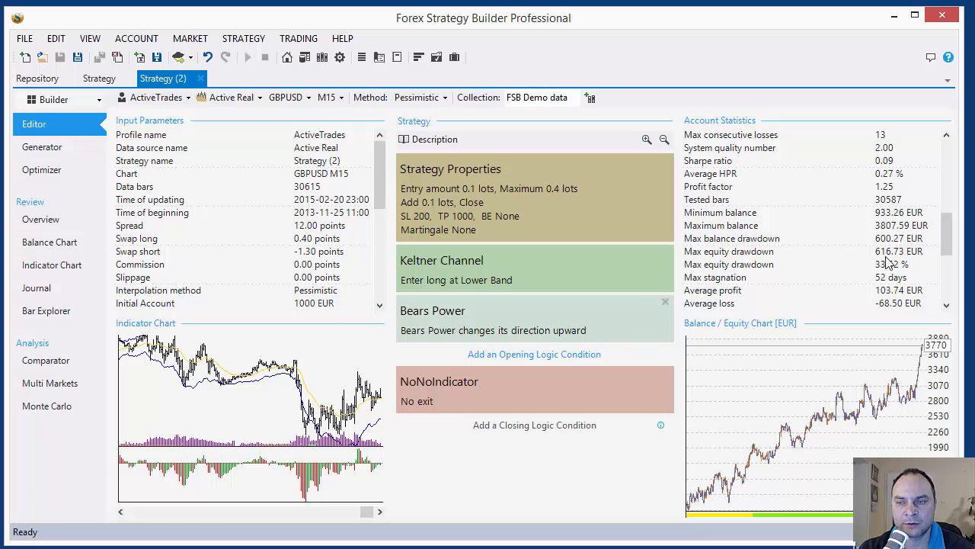
pyautogui.click(105, 83)
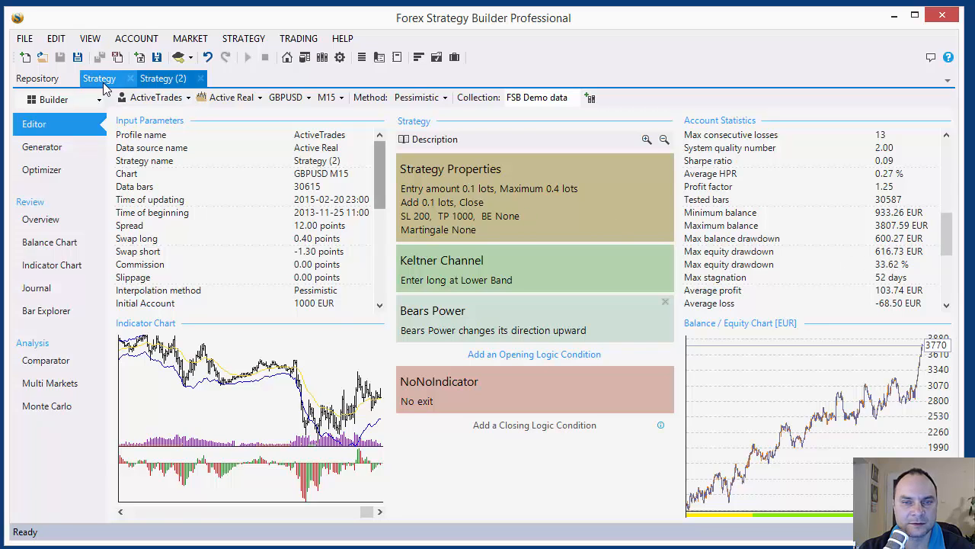
pyautogui.moveTo(948, 170); pyautogui.dragTo(948, 259)
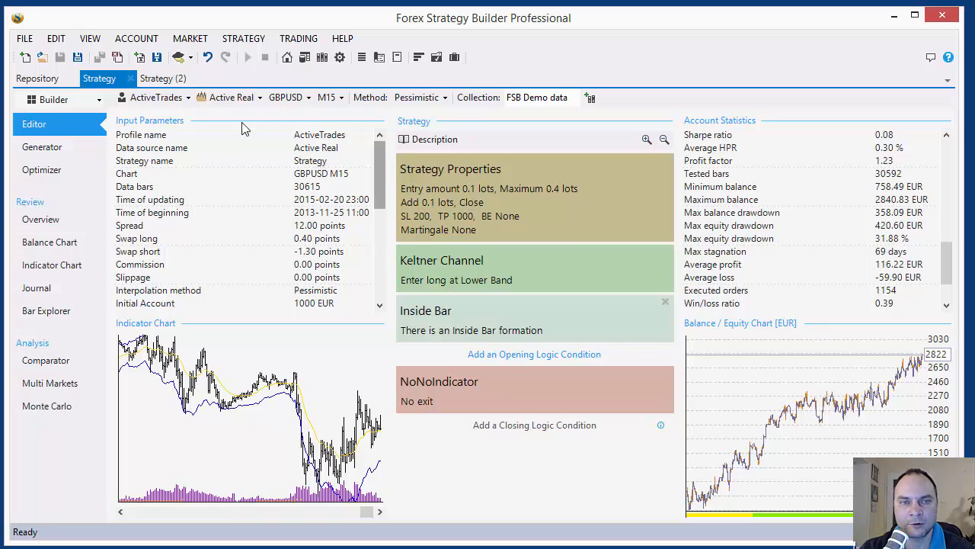
# - Try Simple smoothing and the default Bears Power parameters with the upward direction change logic in Strategy (2), and discard the changes
pyautogui.click(159, 78)
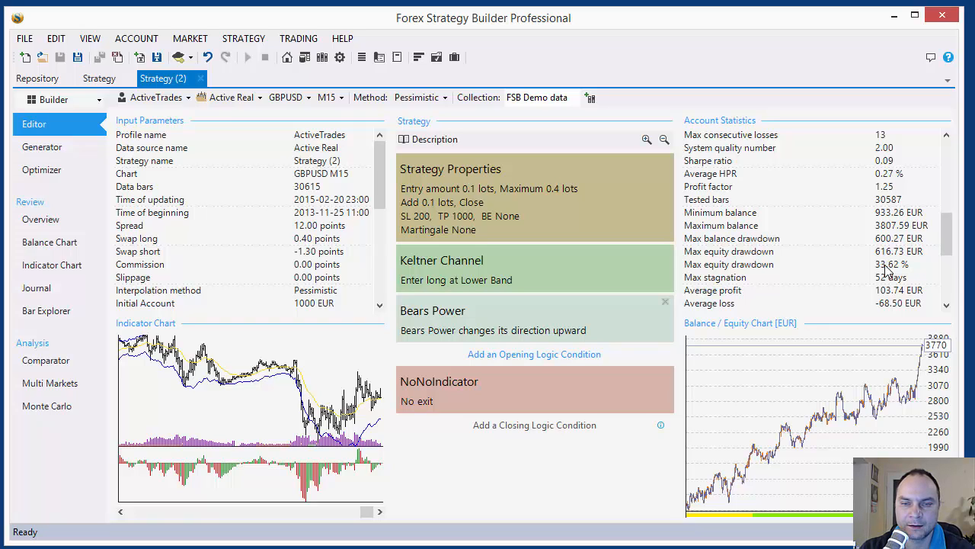
pyautogui.click(517, 322)
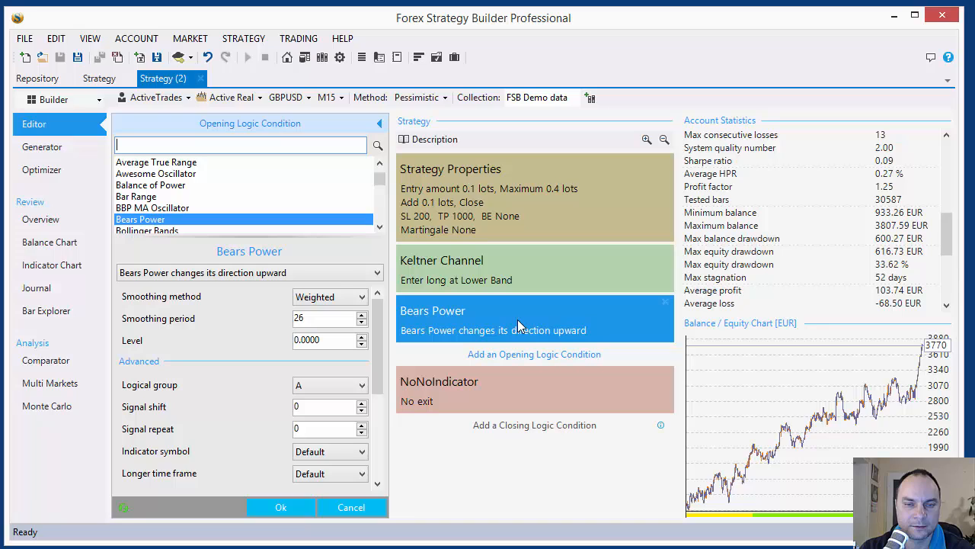
pyautogui.moveTo(517, 322)
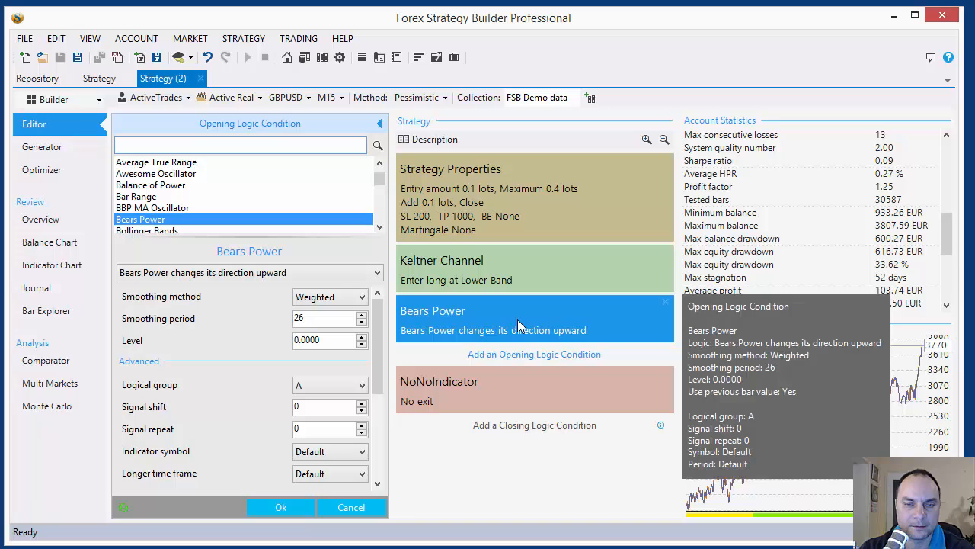
pyautogui.click(320, 297)
pyautogui.click(320, 309)
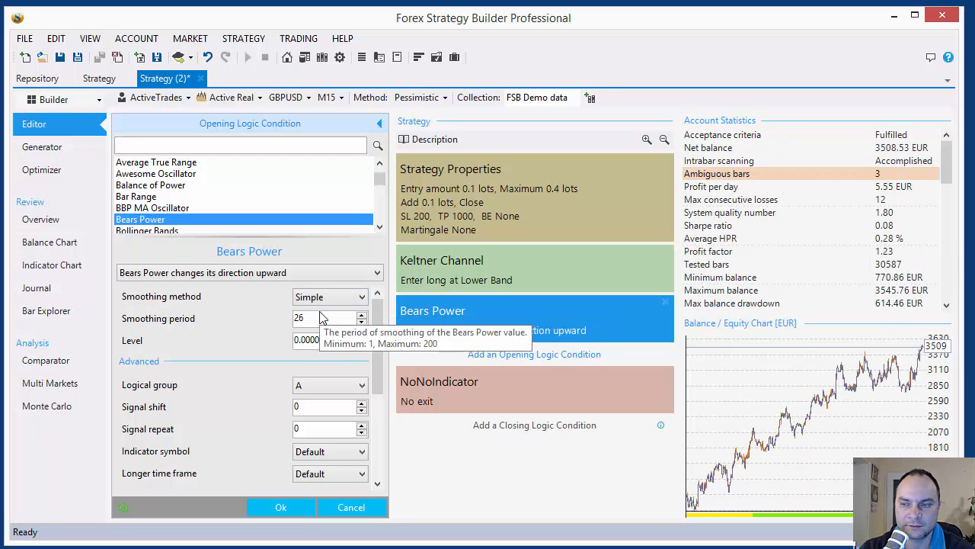
pyautogui.click(128, 510)
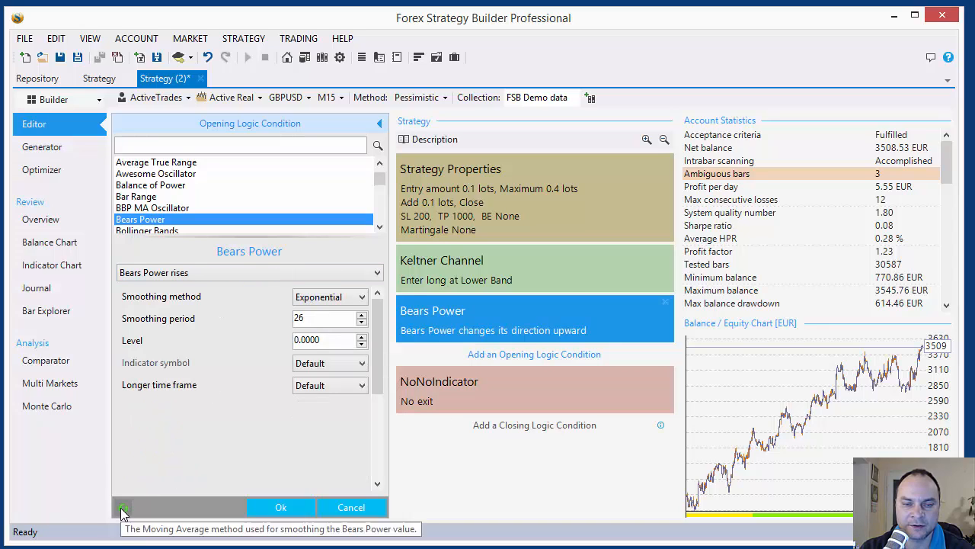
pyautogui.click(233, 273)
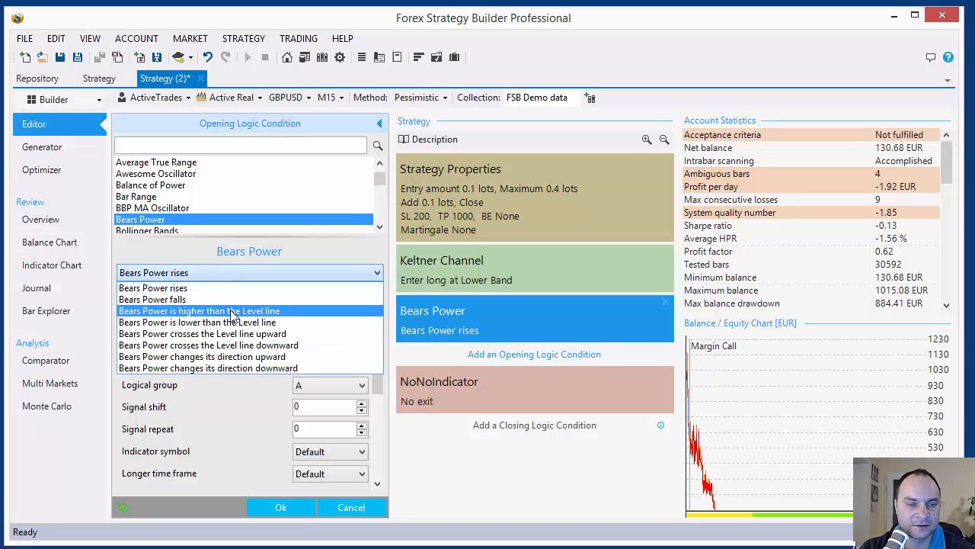
pyautogui.click(242, 357)
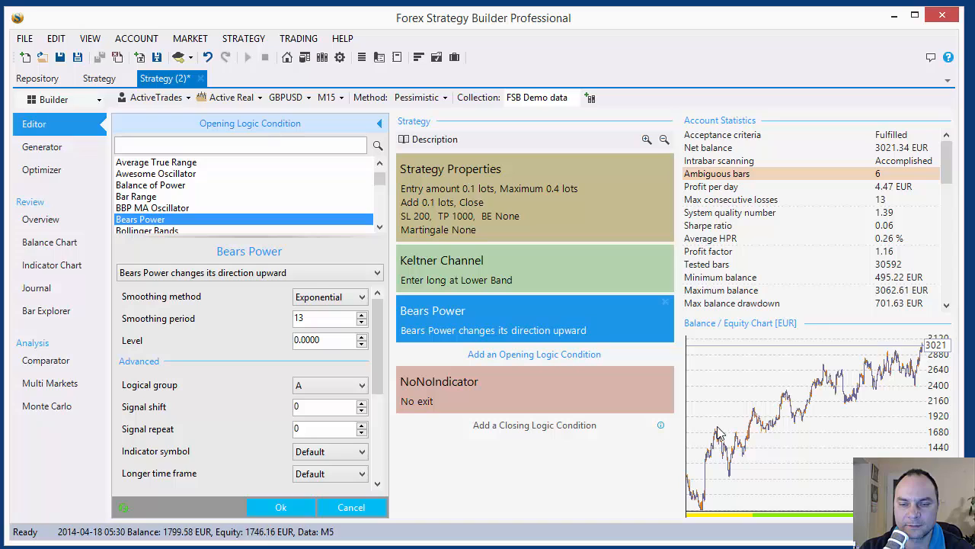
pyautogui.click(347, 509)
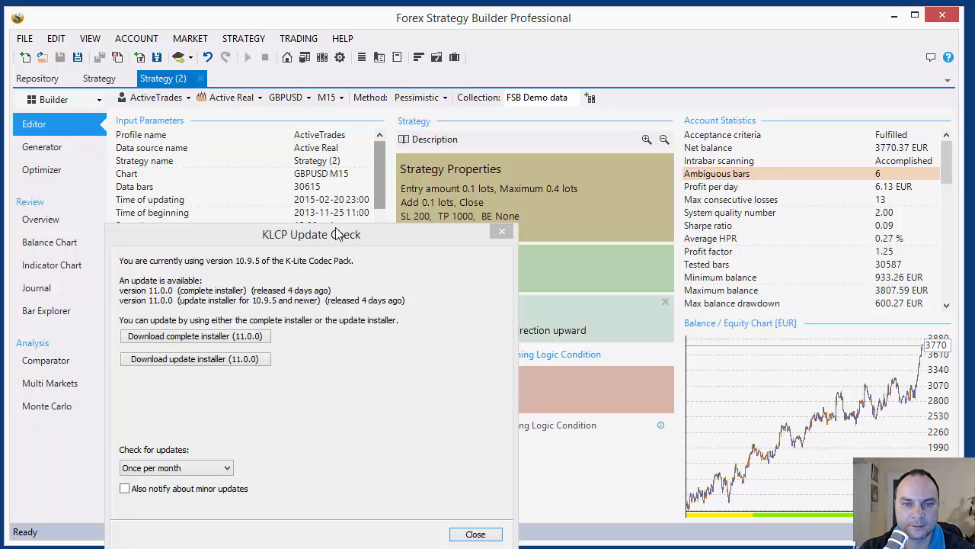
pyautogui.moveTo(346, 239); pyautogui.dragTo(0, 358)
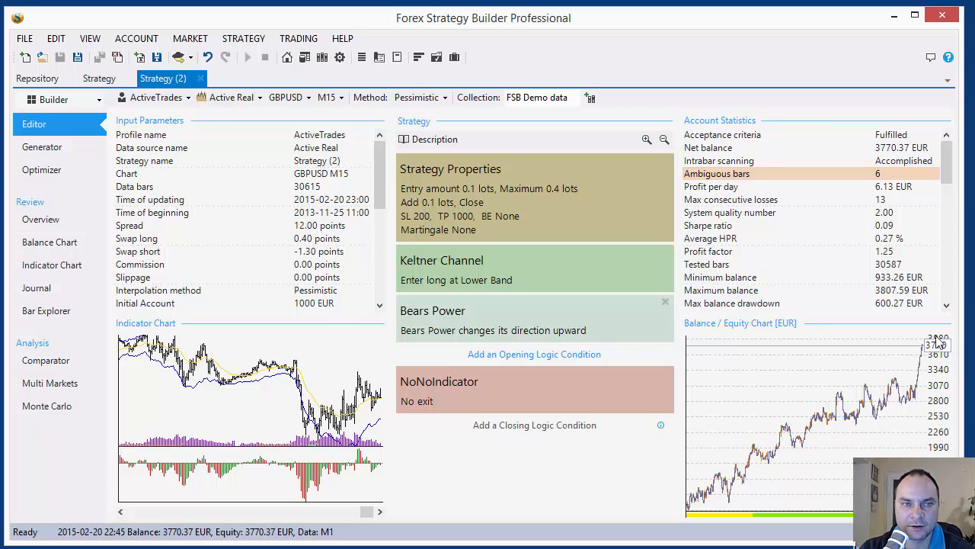
# - Save the Bears Power strategy in the Strategies folder as GBPUSD M15 Second.xml
pyautogui.click(78, 58)
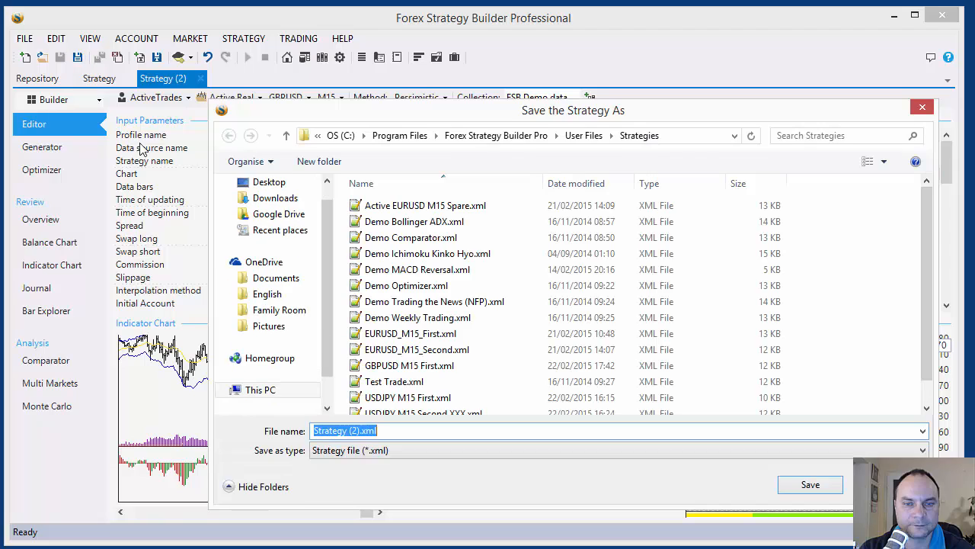
pyautogui.moveTo(925, 262); pyautogui.dragTo(922, 388)
pyautogui.click(889, 383)
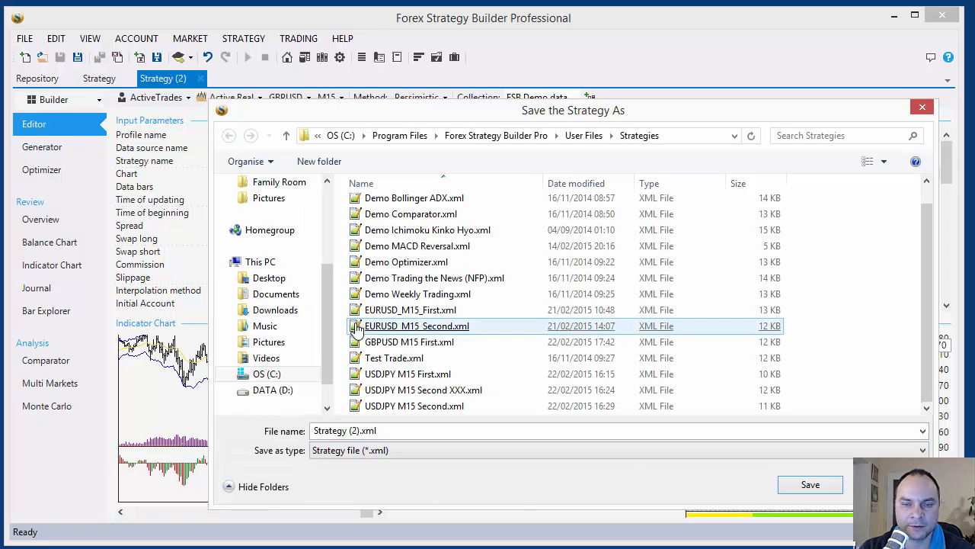
pyautogui.click(390, 344)
pyautogui.click(389, 432)
pyautogui.click(391, 431)
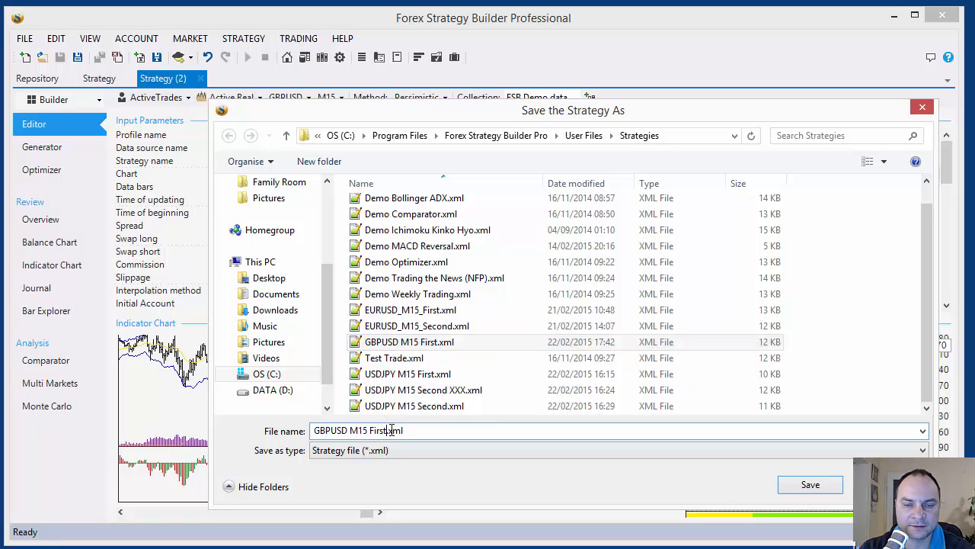
pyautogui.press('BackSpace')
pyautogui.press('BackSpace')
pyautogui.press('BackSpace')
pyautogui.press('BackSpace')
pyautogui.press('BackSpace')
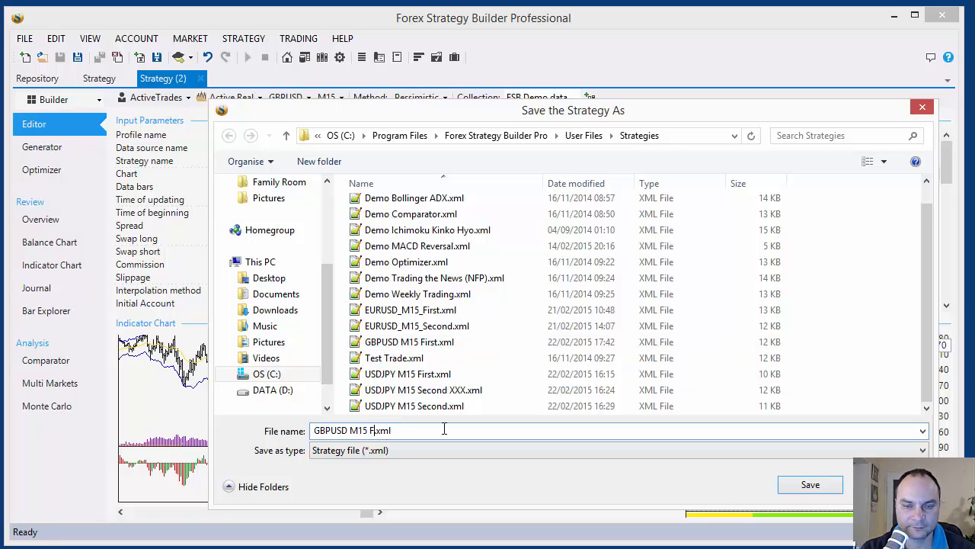
pyautogui.write('Second')
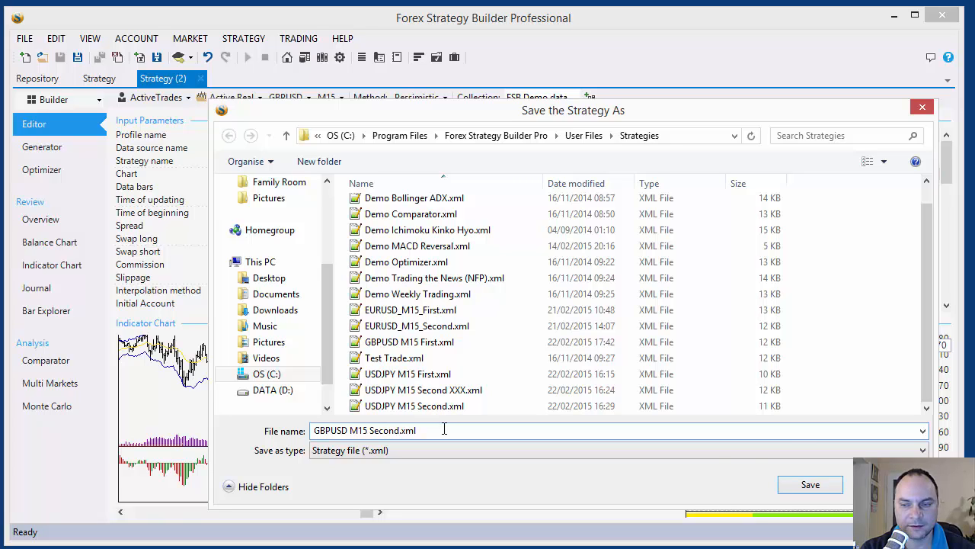
pyautogui.press('Return')
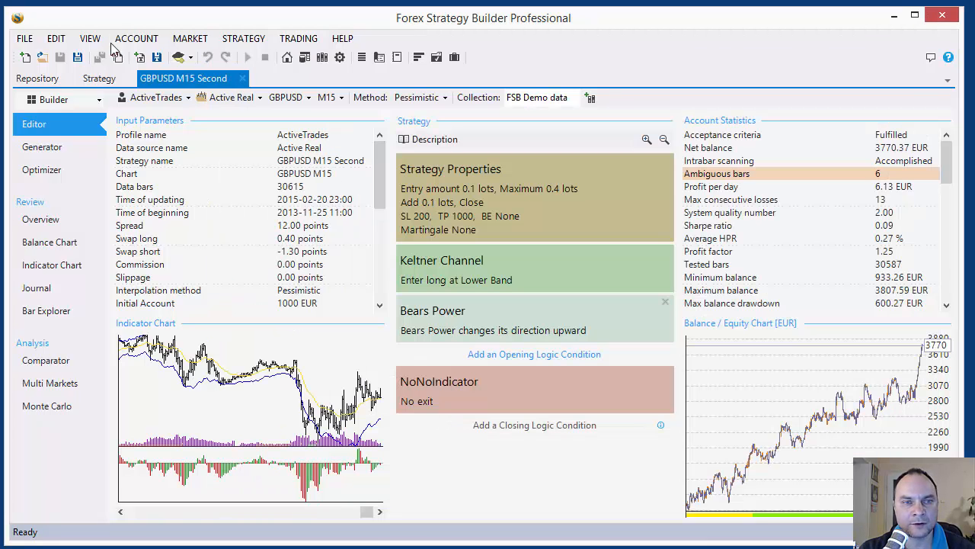
# - Save the separate Inside Bar strategy in the Strategies folder as GBPUSD M15 Spare.xml
pyautogui.click(100, 80)
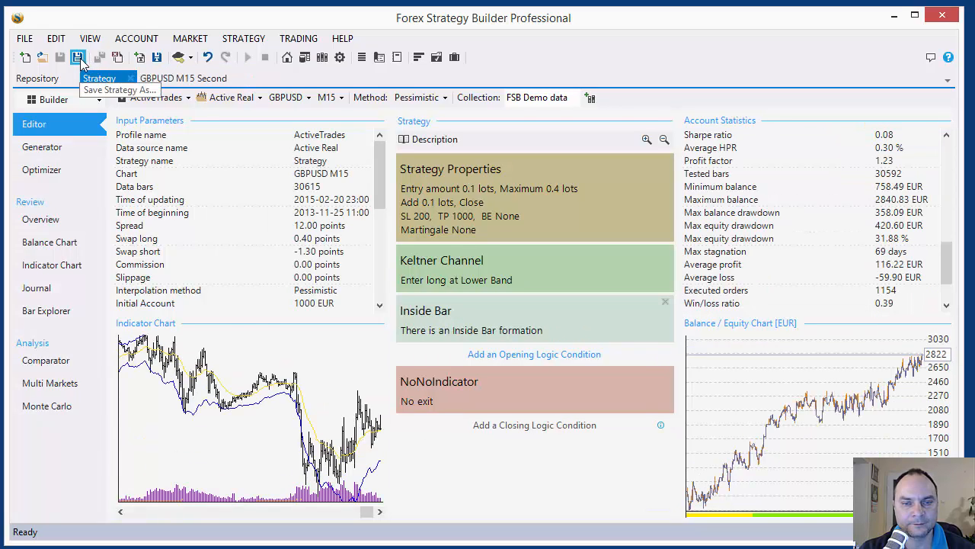
pyautogui.click(79, 57)
pyautogui.scroll(-2, 932, 342)
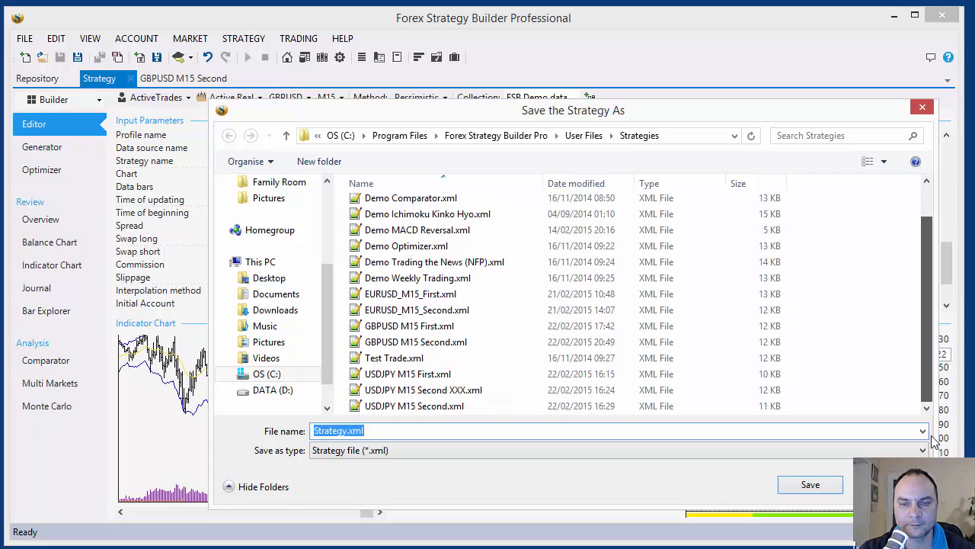
pyautogui.click(870, 351)
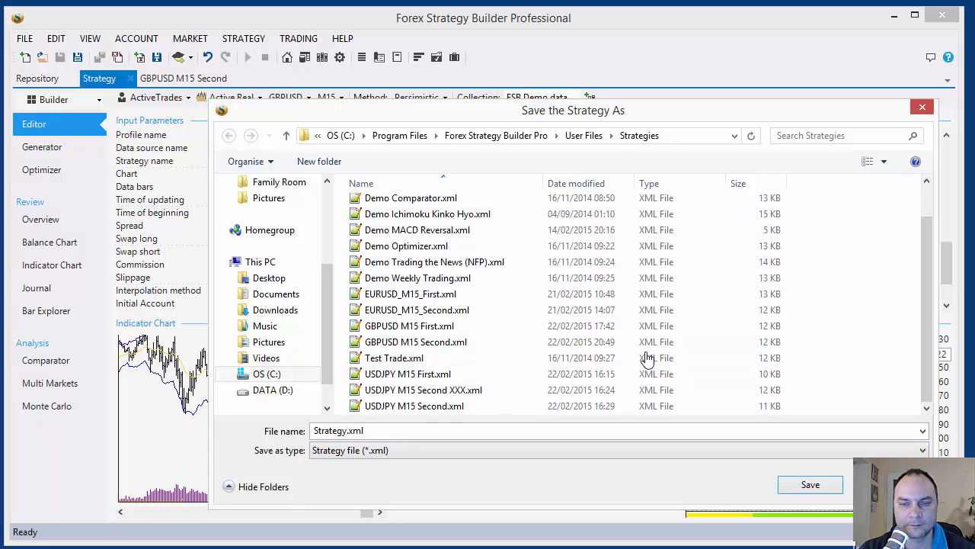
pyautogui.click(415, 342)
pyautogui.click(401, 431)
pyautogui.click(401, 432)
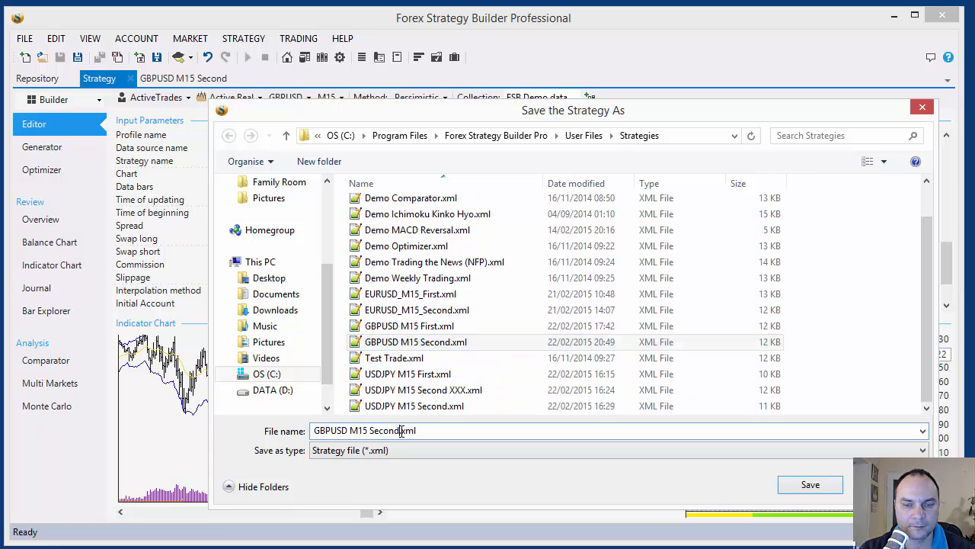
pyautogui.press('BackSpace')
pyautogui.press('BackSpace')
pyautogui.press('BackSpace')
pyautogui.press('BackSpace')
pyautogui.press('BackSpace')
pyautogui.press('BackSpace')
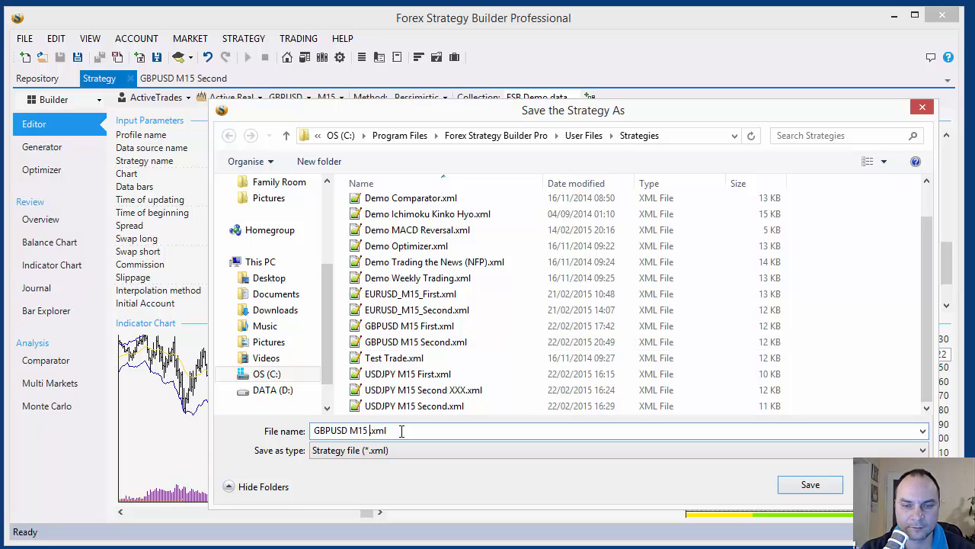
pyautogui.write('Spare')
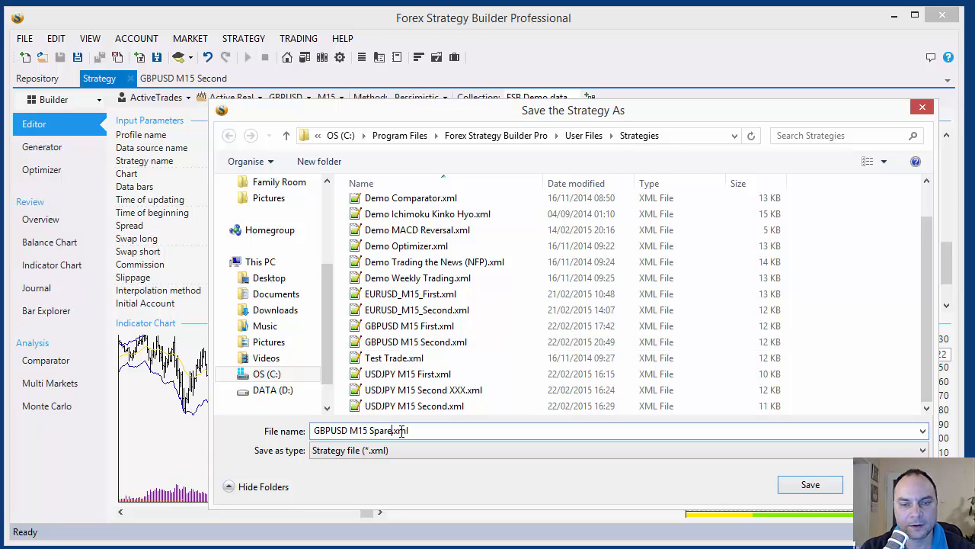
pyautogui.press('Return')
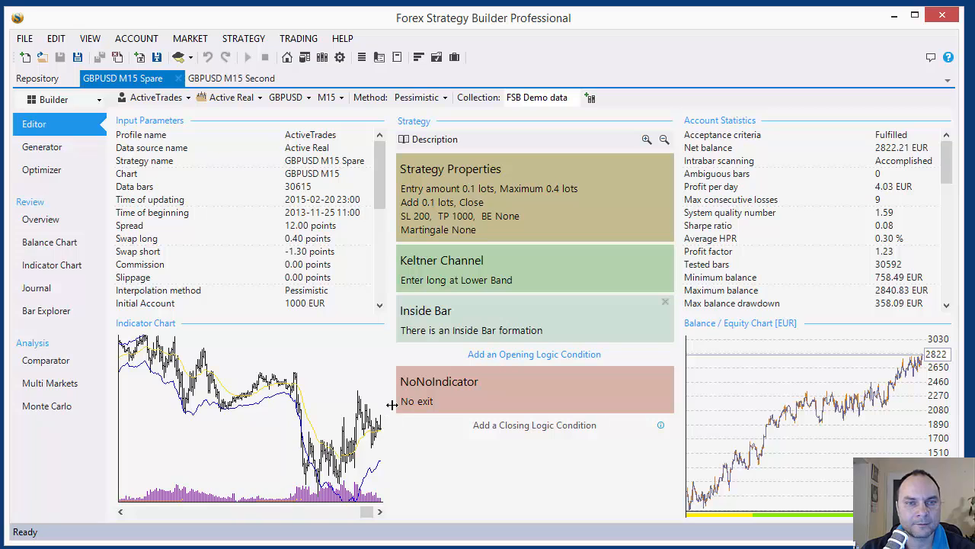
# - Close both saved GBPUSD strategies and unload the FSB Demo data and Active GBPUSD M15 collections from the repository
pyautogui.click(176, 79)
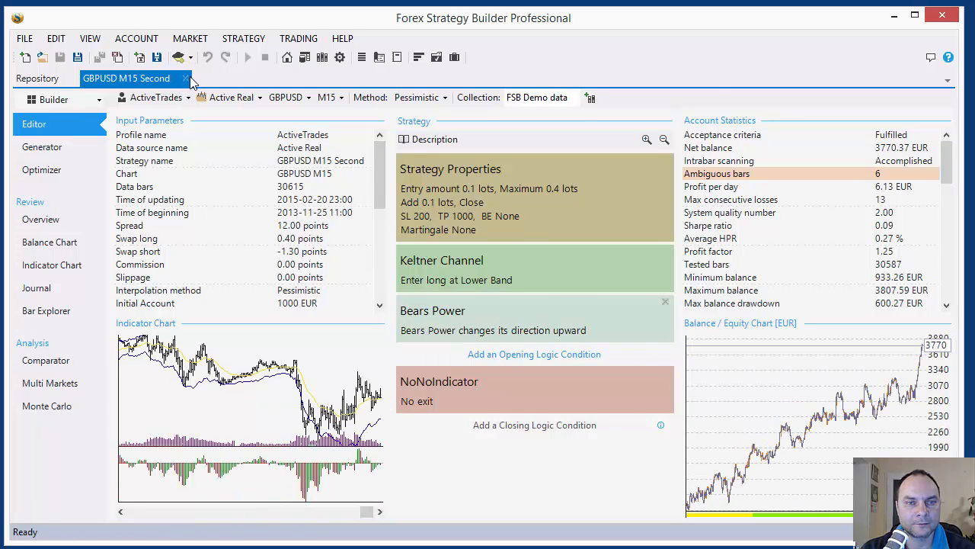
pyautogui.click(185, 80)
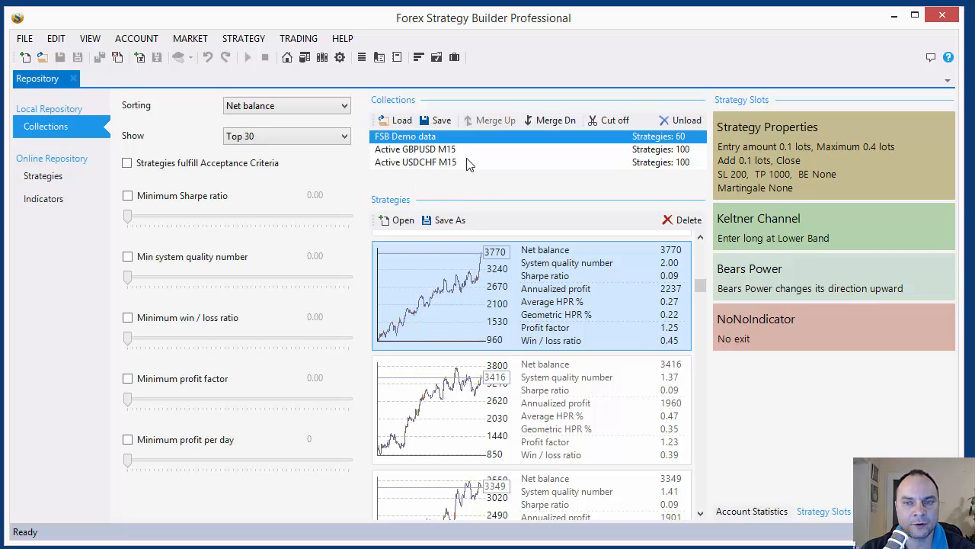
pyautogui.click(669, 122)
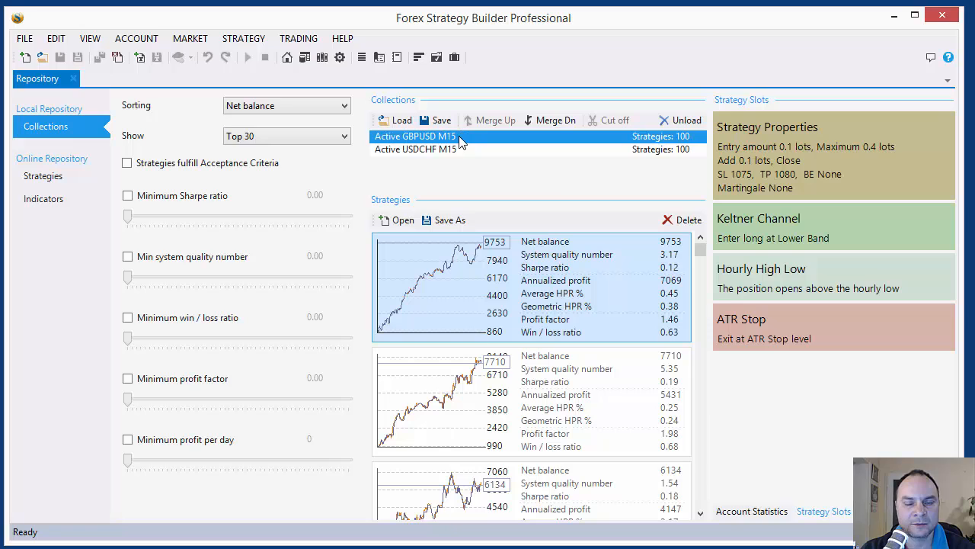
pyautogui.click(671, 120)
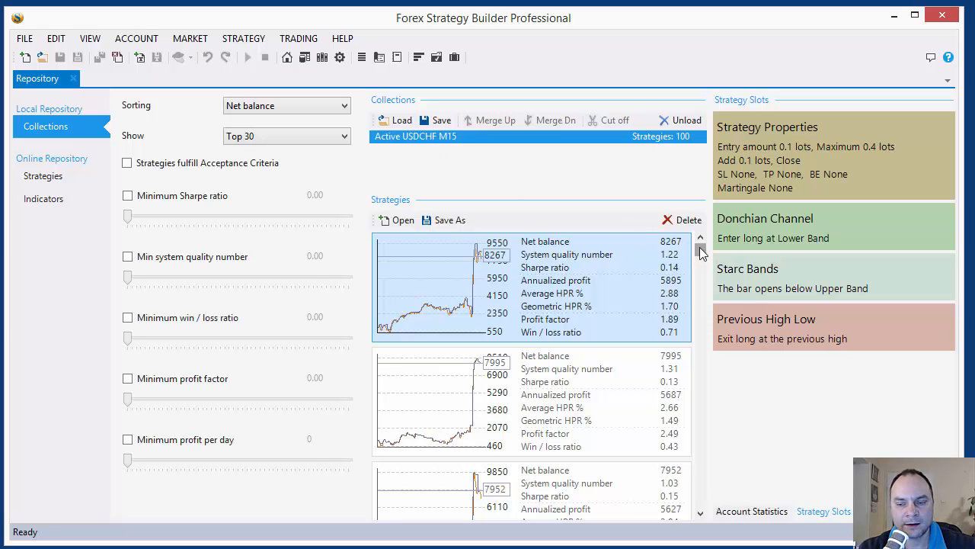
# - Examine the balance charts and statistics of the top 30 strategies in the Active USDCHF M15 collection
pyautogui.moveTo(701, 252); pyautogui.dragTo(715, 509)
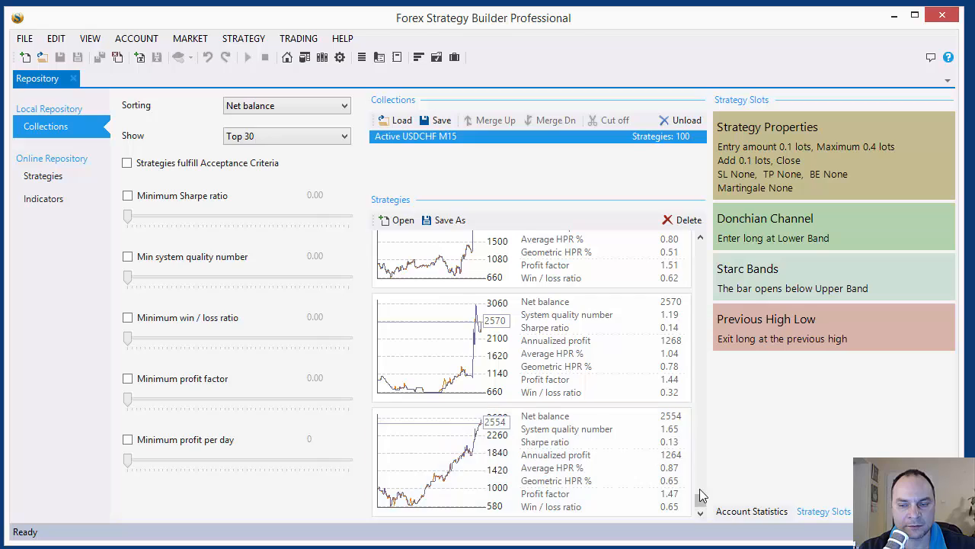
pyautogui.moveTo(699, 499); pyautogui.dragTo(689, 232)
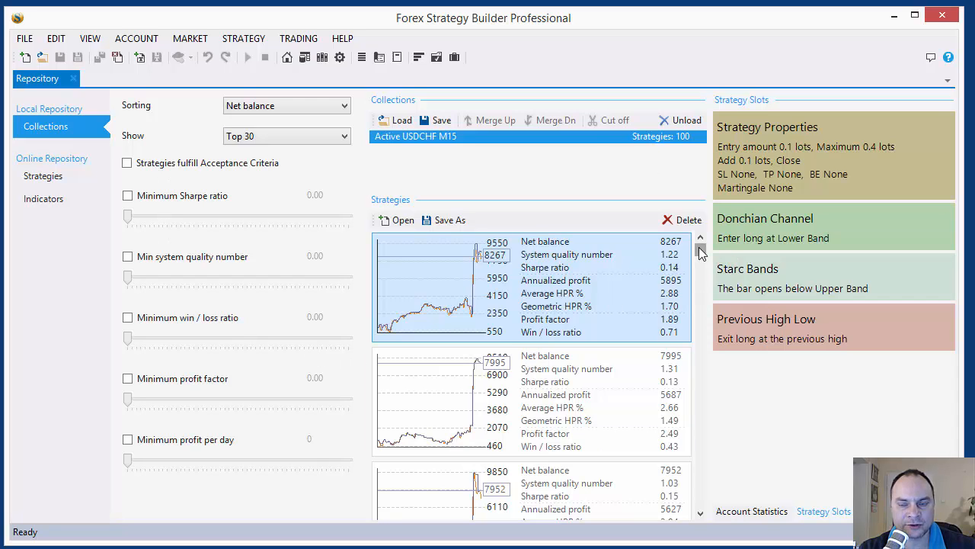
pyautogui.moveTo(700, 252); pyautogui.dragTo(690, 321)
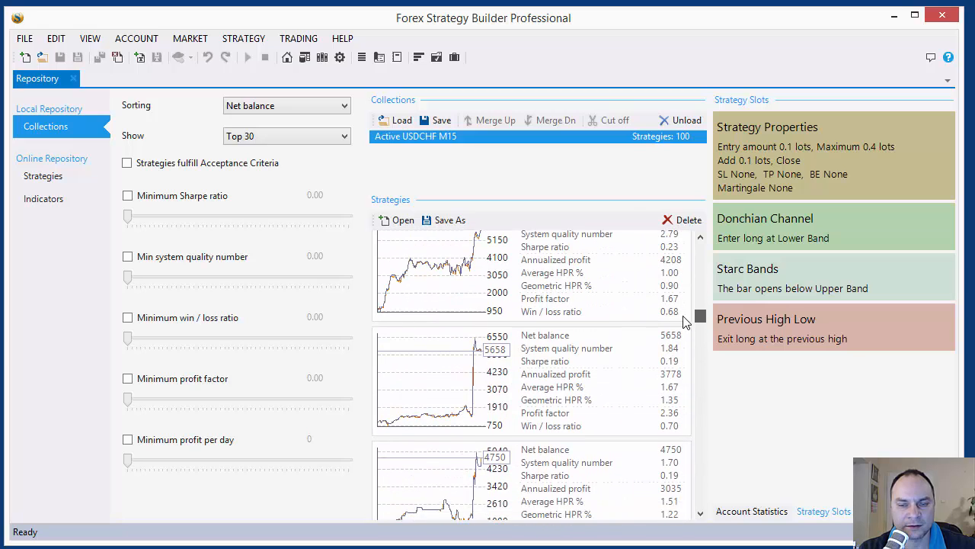
pyautogui.click(435, 403)
pyautogui.click(470, 467)
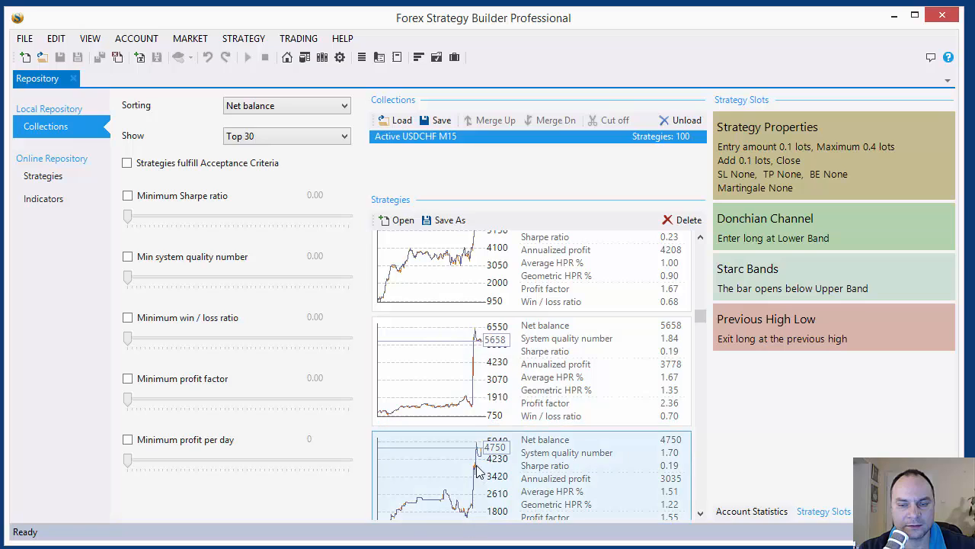
pyautogui.click(471, 381)
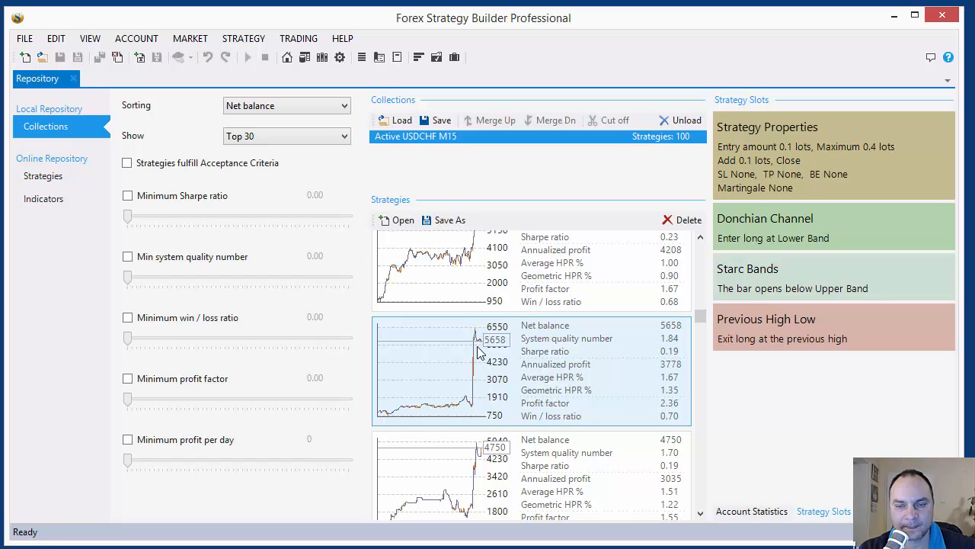
pyautogui.moveTo(702, 316); pyautogui.dragTo(694, 231)
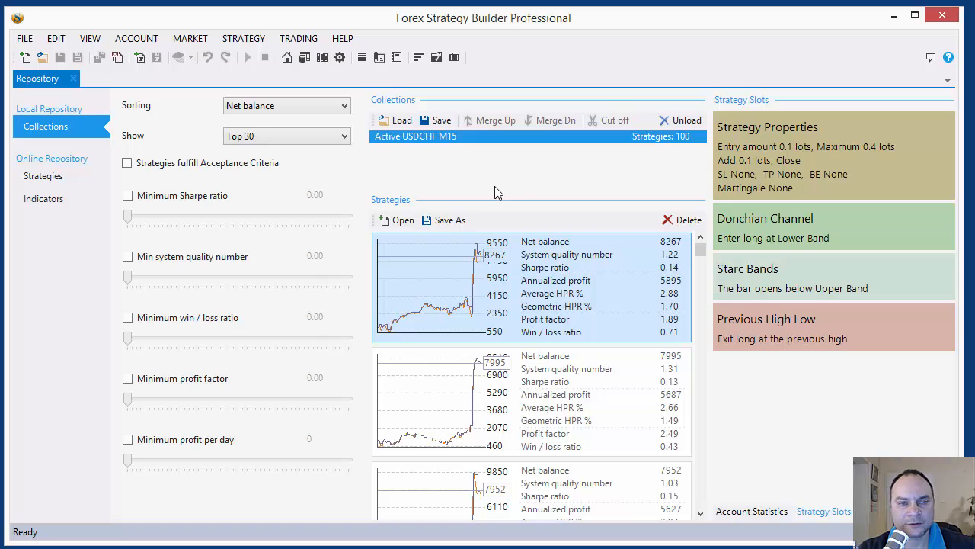